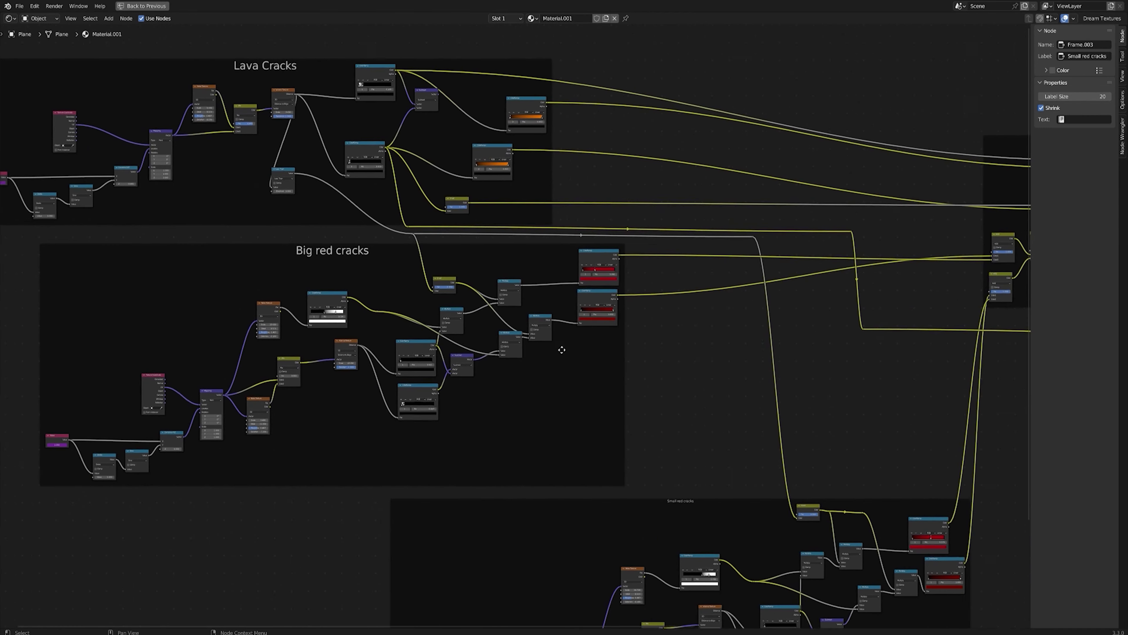
Pan across the finished lava node tree until the Lava Cracks frame is in view.
middle_drag(561, 350, 597, 317)
middle_drag(477, 307, 515, 364)
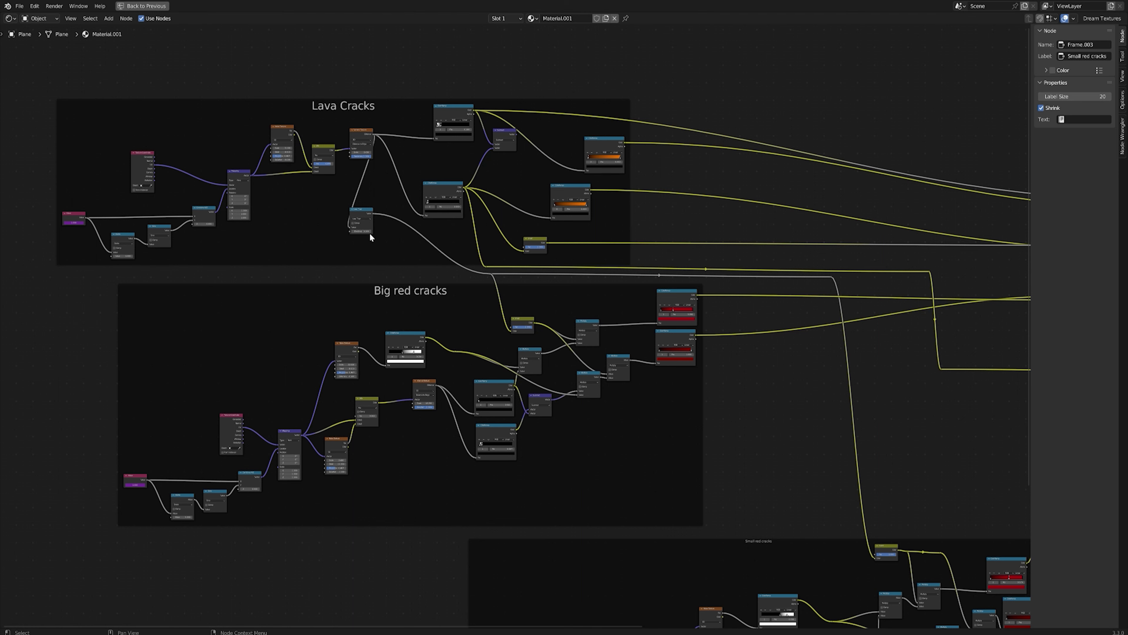
Pan through the Lava Cracks and Small red cracks frames to the shader nodes on the right.
middle_drag(562, 340, 502, 303)
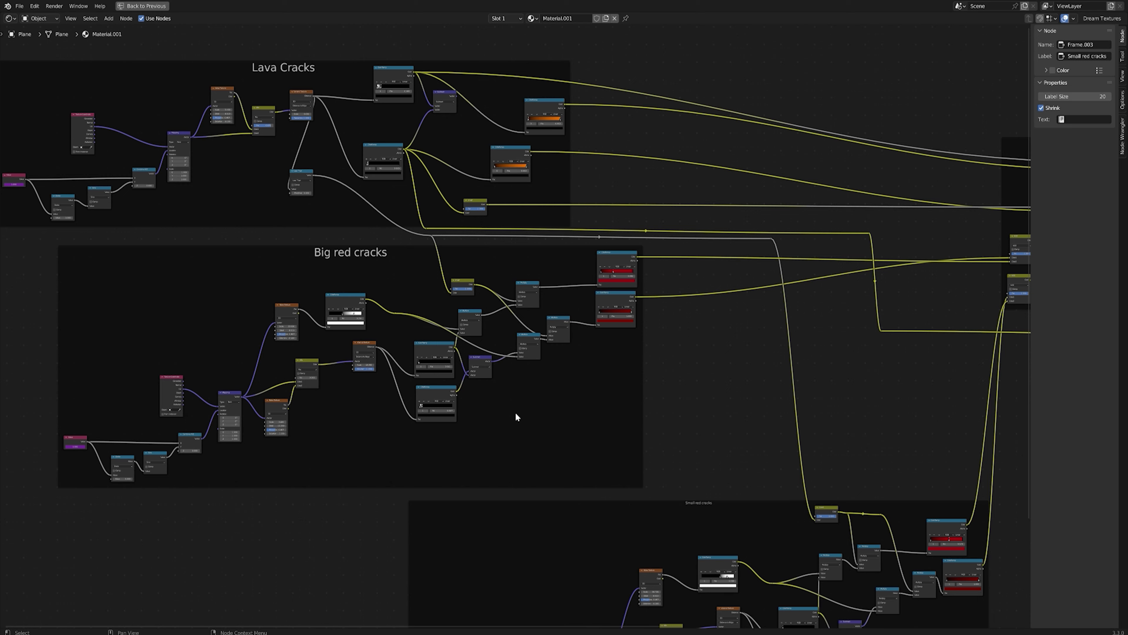
middle_drag(632, 454, 460, 288)
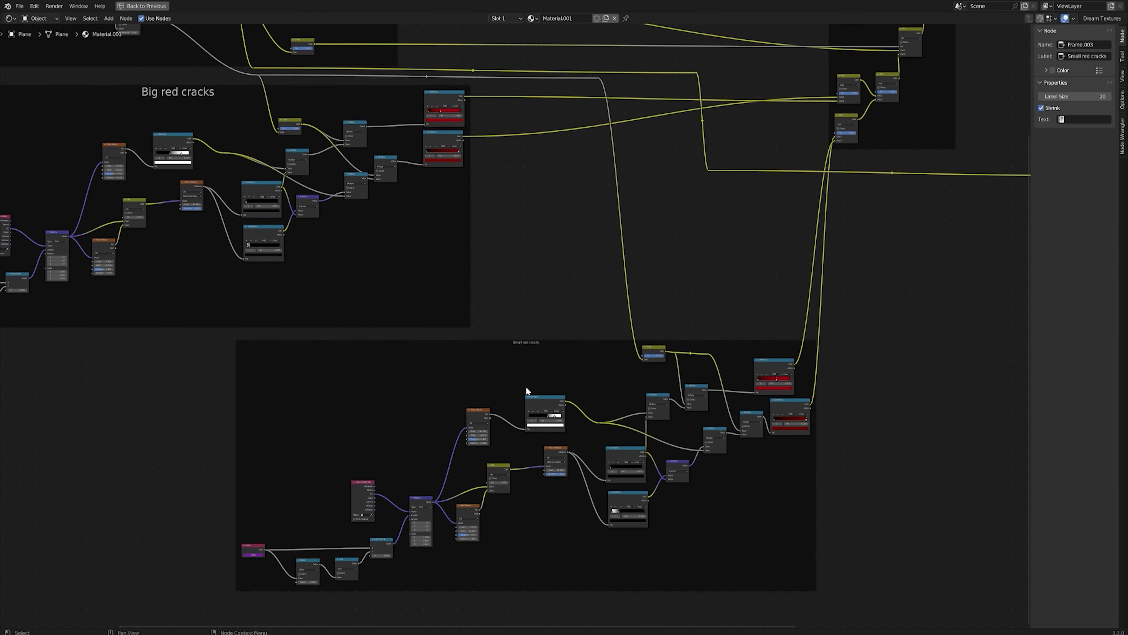
middle_drag(736, 280, 560, 415)
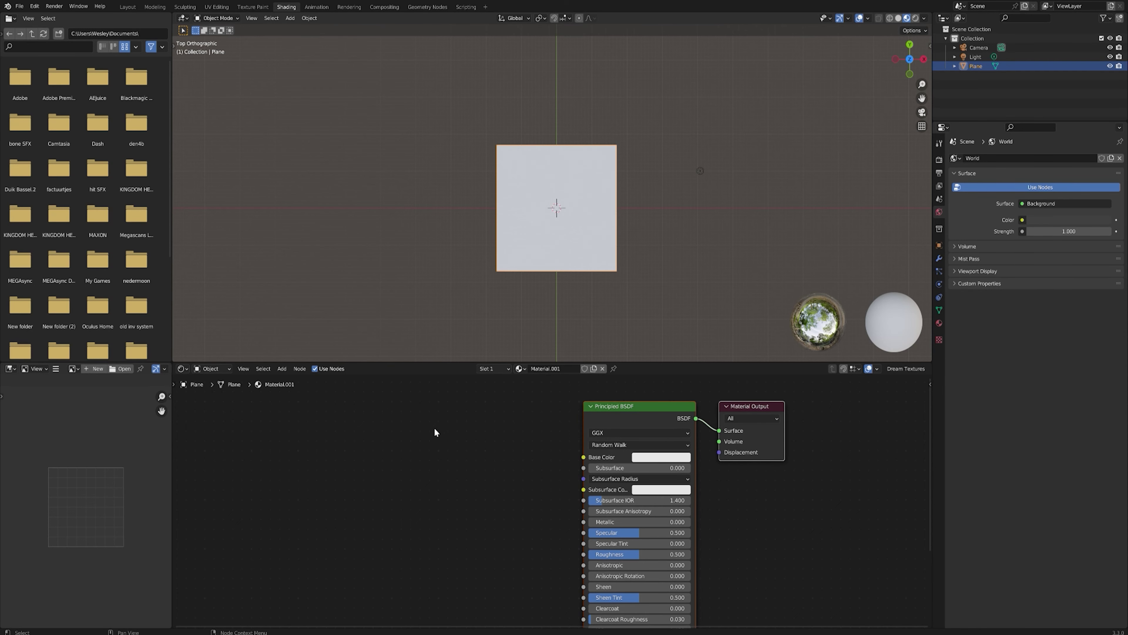
Add a Voronoi Texture node to the plane's material graph.
scroll(422, 446, up, 1)
key(shift+a)
click(390, 448)
text(vor)
key(Return)
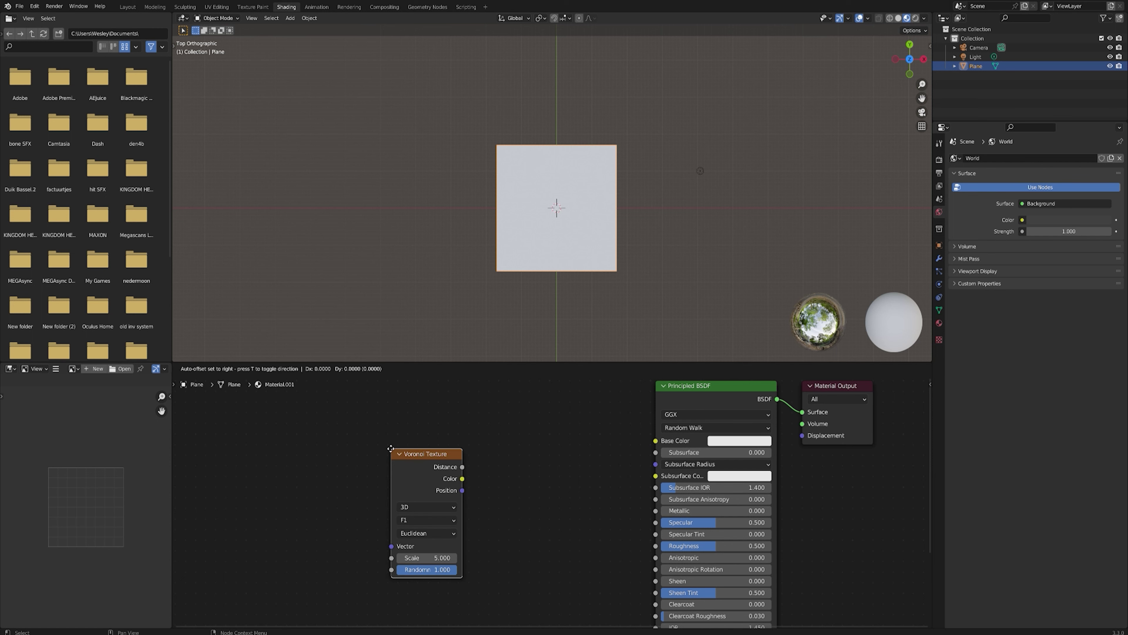
click(341, 420)
middle_drag(390, 417, 464, 417)
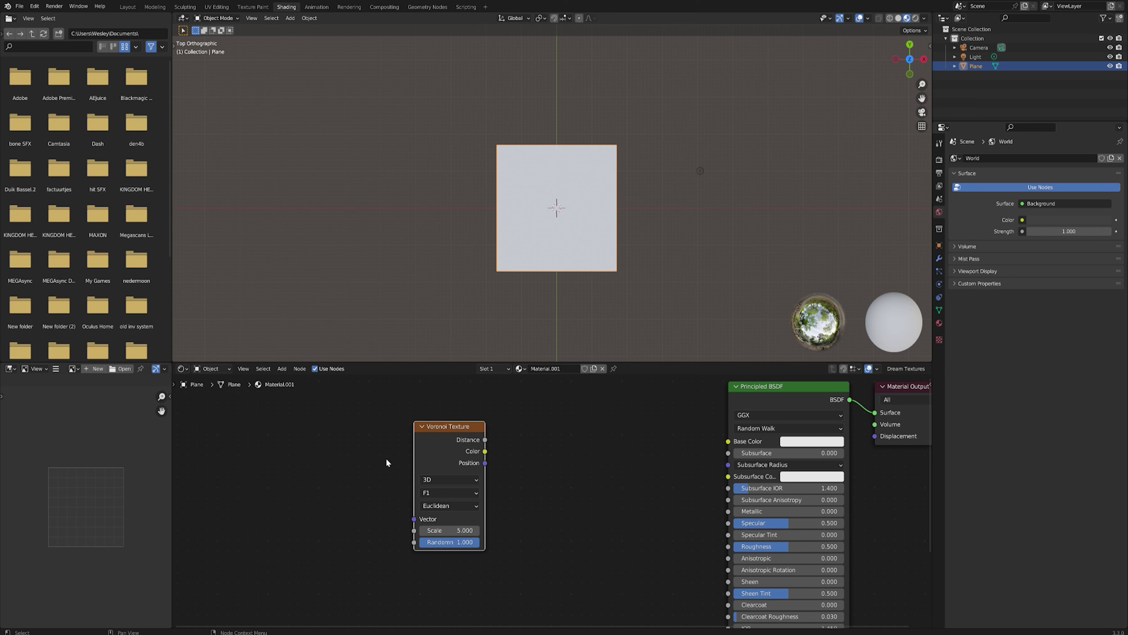
Preview the Voronoi Distance output on the plane and switch its feature to Distance to Edge.
ctrl+shift+click(501, 444)
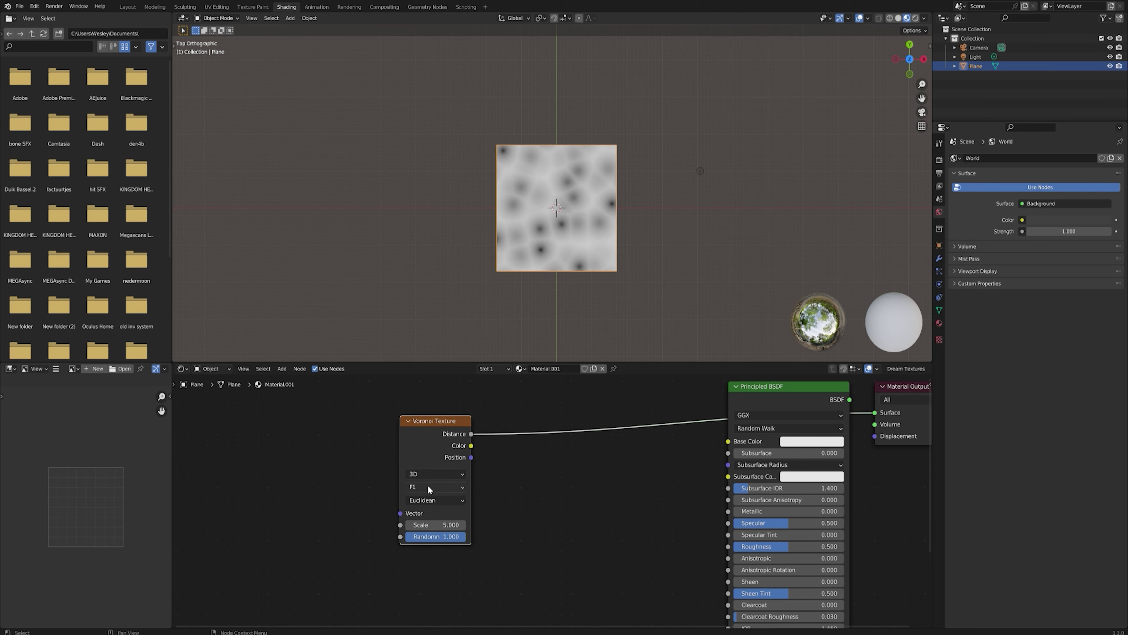
click(409, 486)
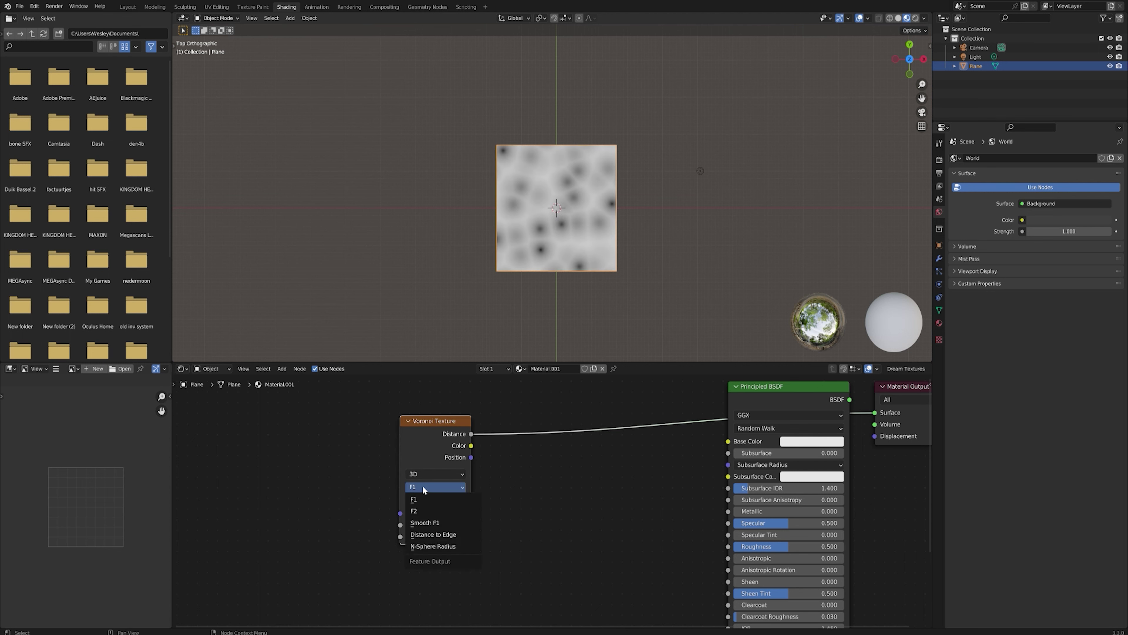
click(461, 534)
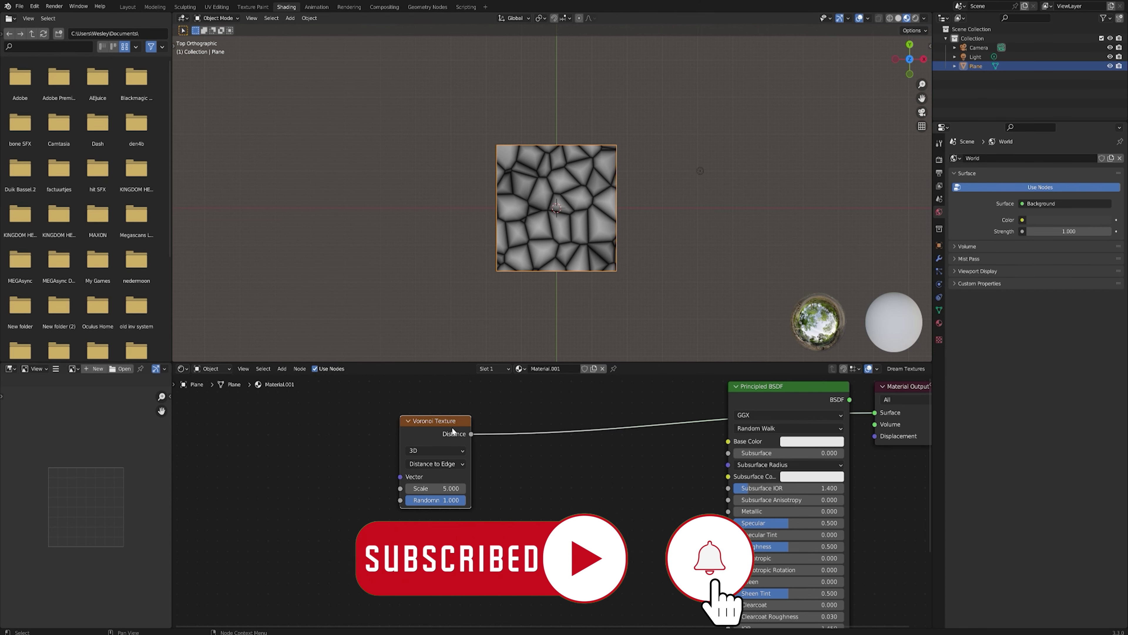
middle_drag(446, 433, 502, 416)
Add Texture Coordinate and Mapping nodes to the Voronoi, plus a Noise Texture from the Mapping vector.
key(ctrl+t)
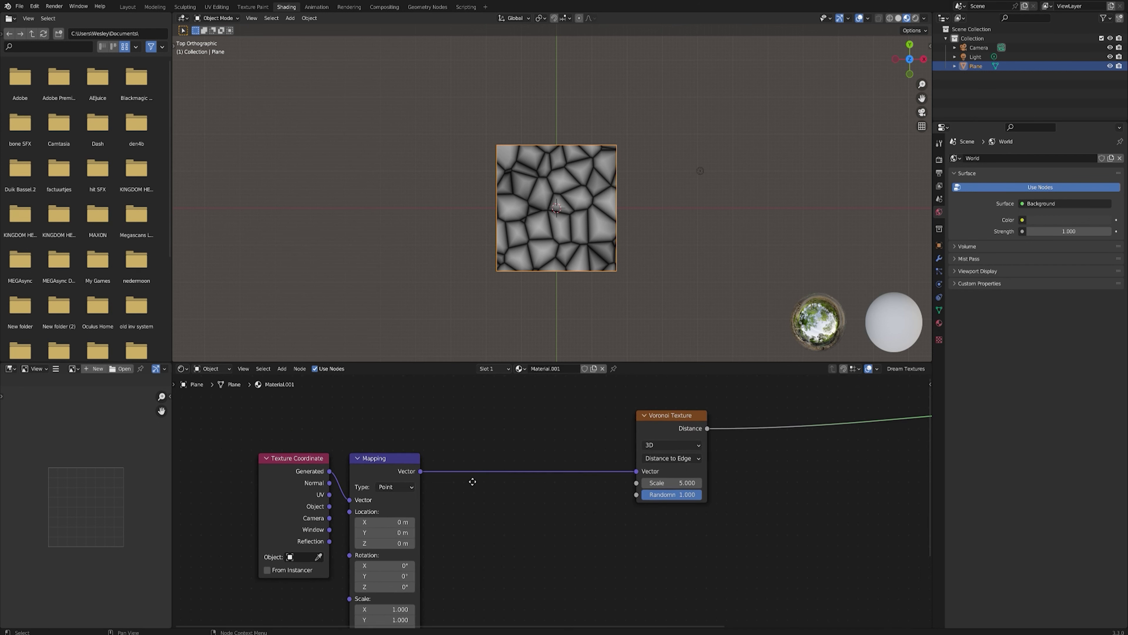
drag(421, 471, 484, 452)
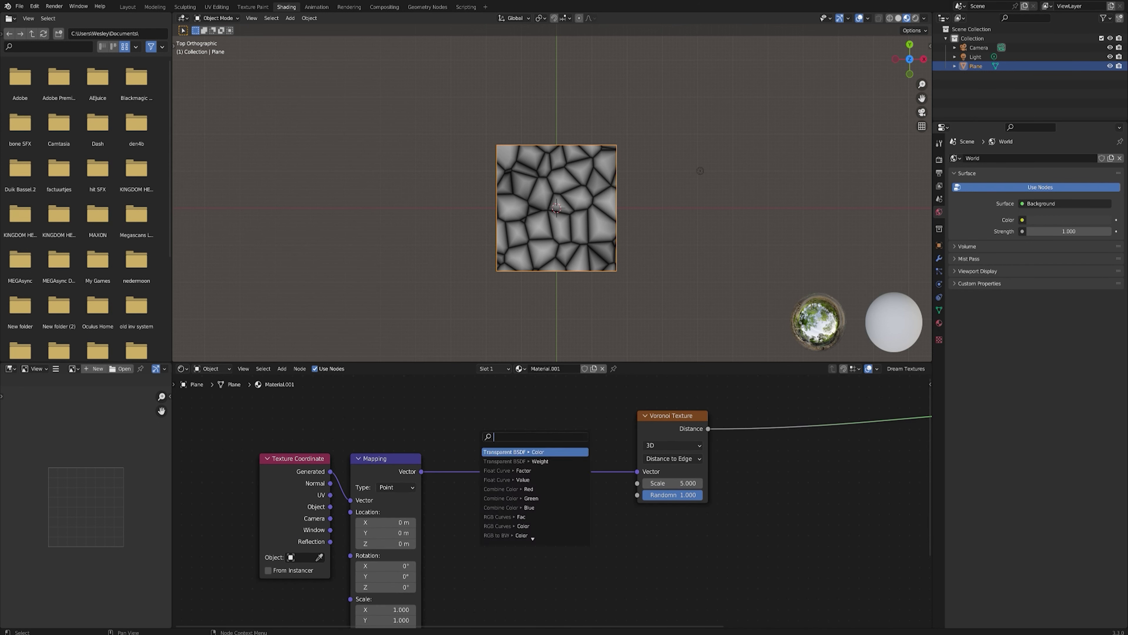
text(noise)
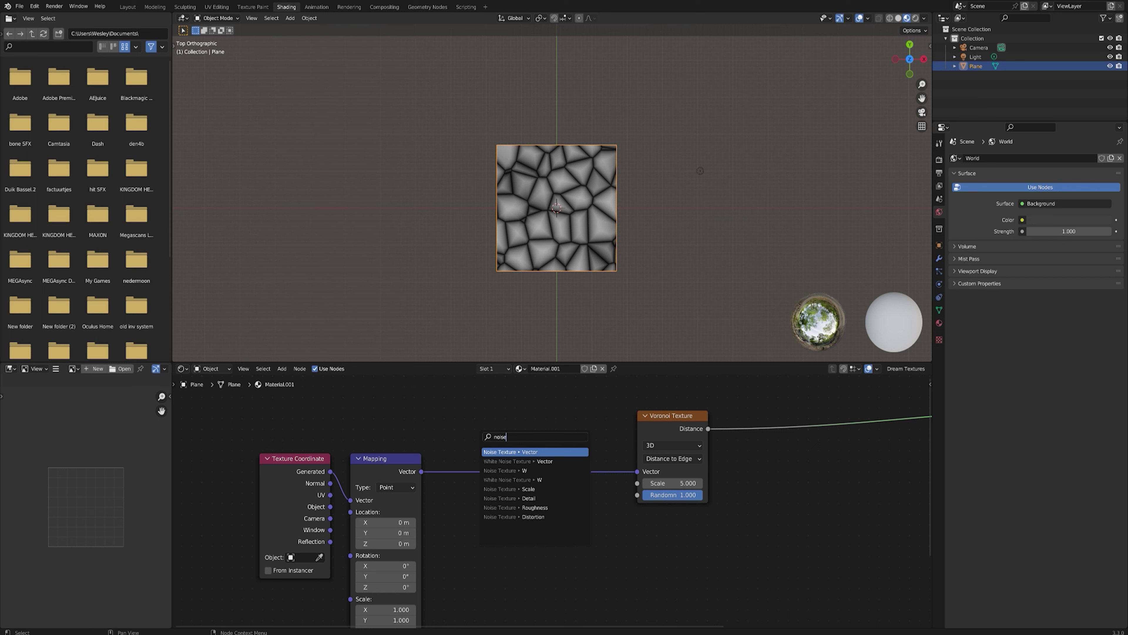
key(Return)
click(470, 401)
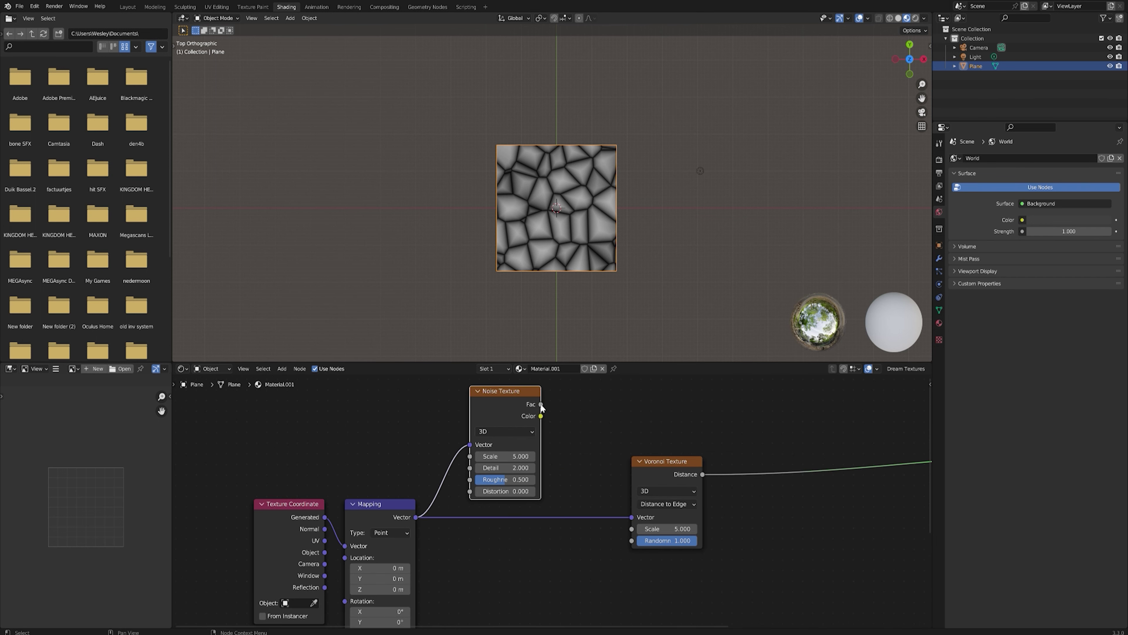
Mix the Noise with the Mapping vector, feed the Mix color into the Voronoi Vector, and raise its factor.
drag(542, 405, 572, 419)
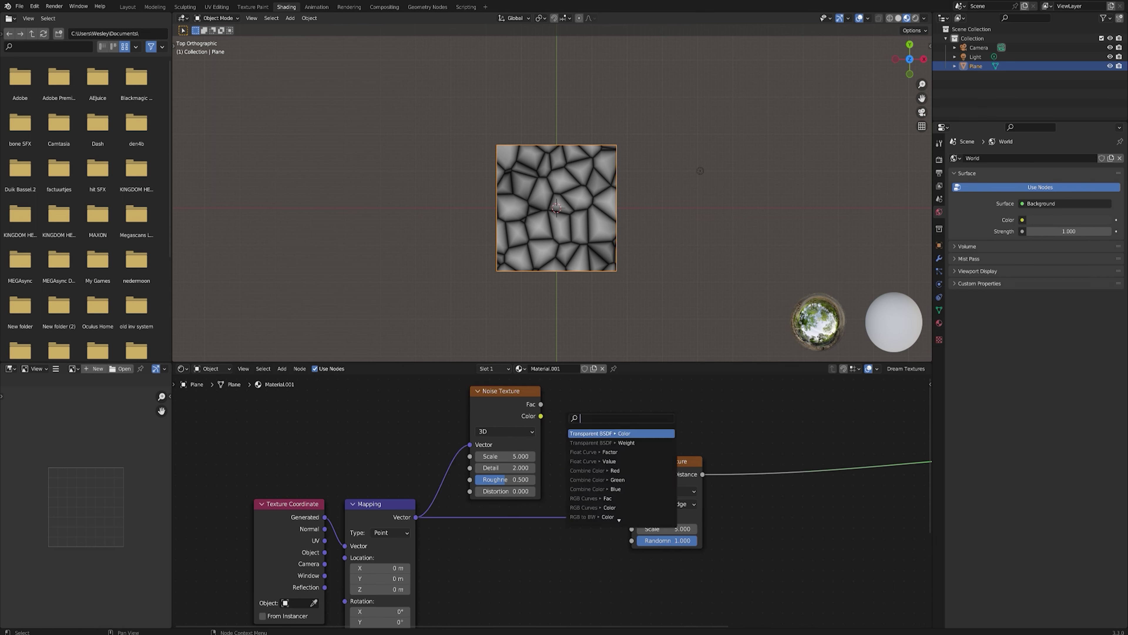
text(mix c)
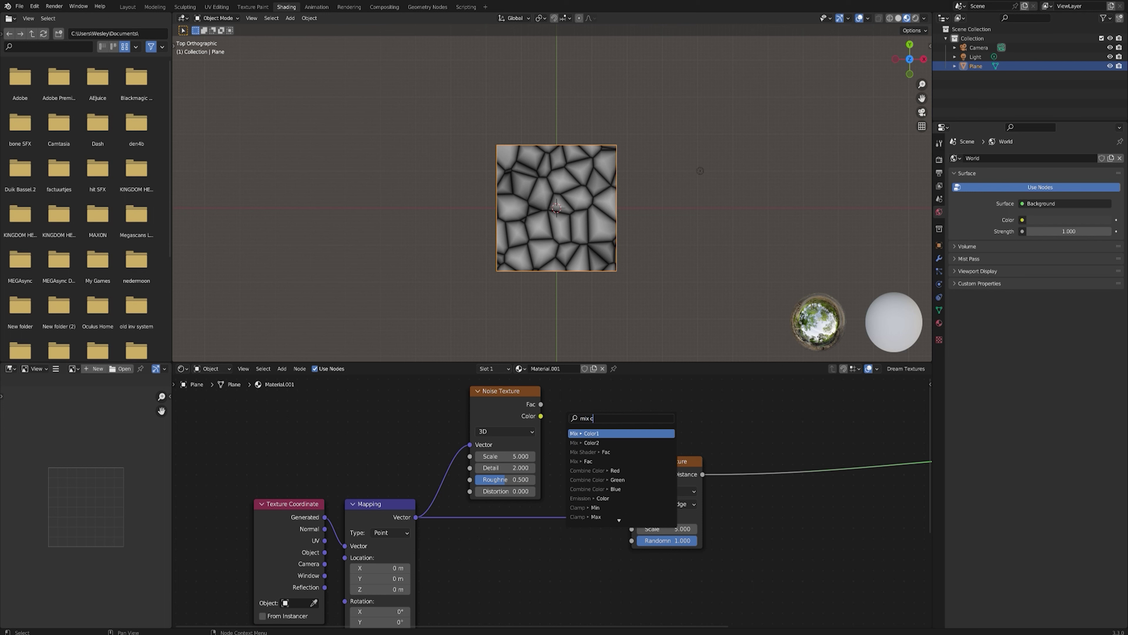
key(Return)
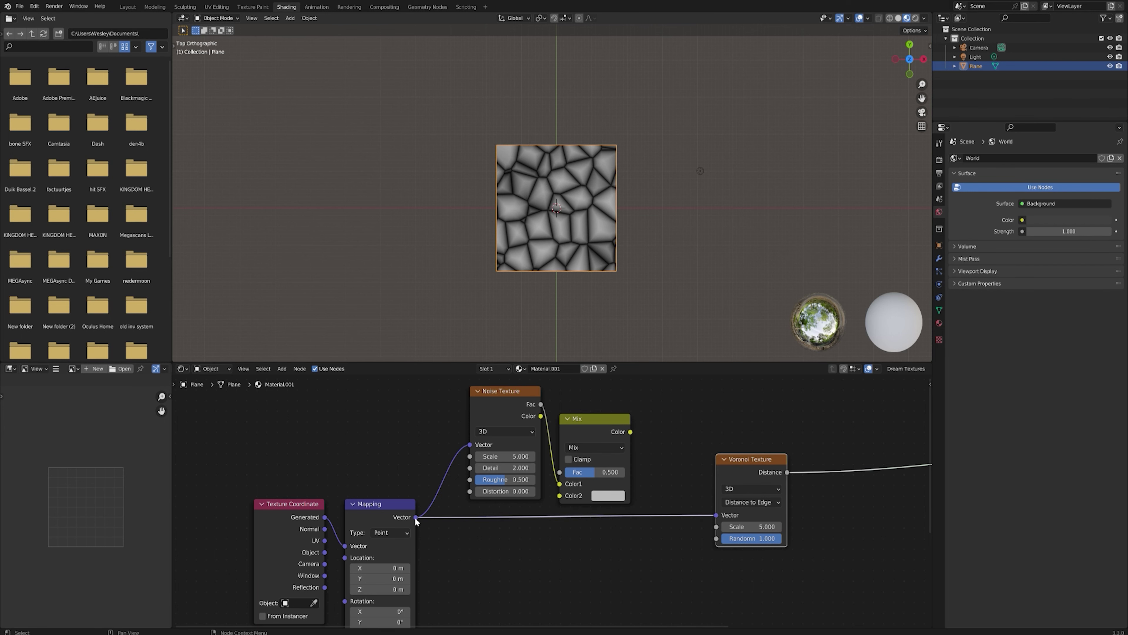
drag(415, 517, 562, 495)
drag(597, 419, 605, 439)
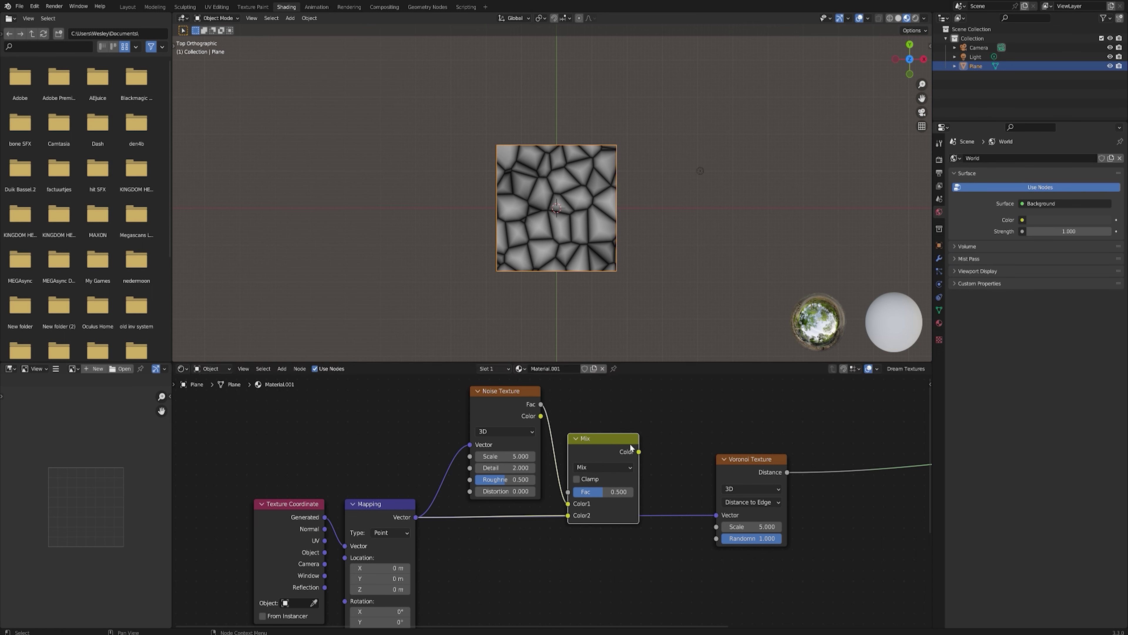
drag(639, 452, 720, 516)
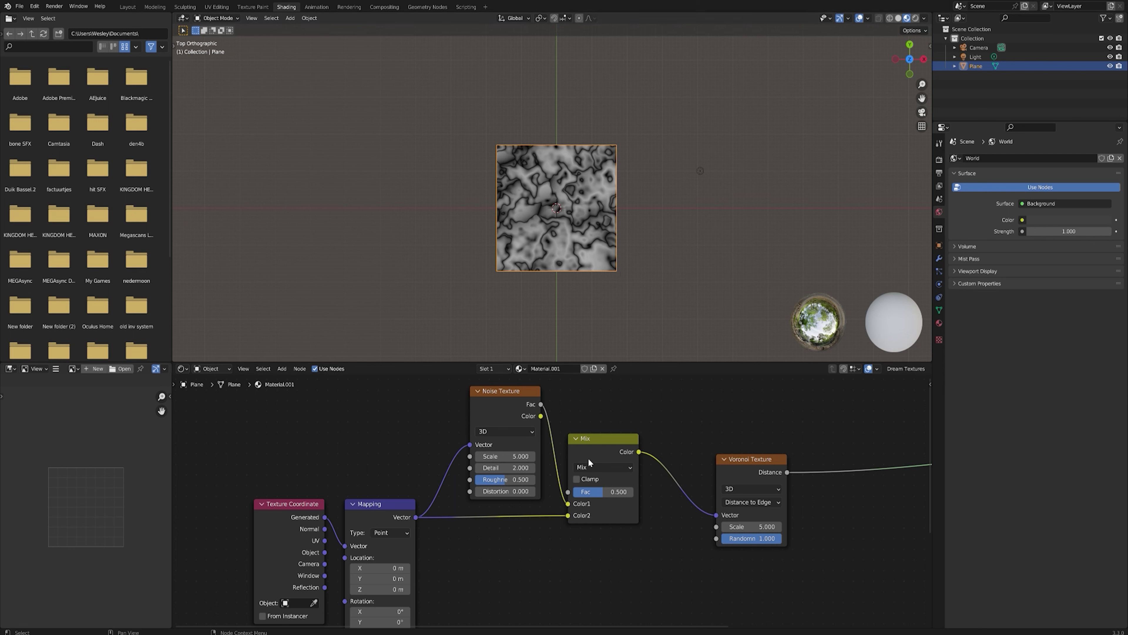
drag(611, 498, 627, 491)
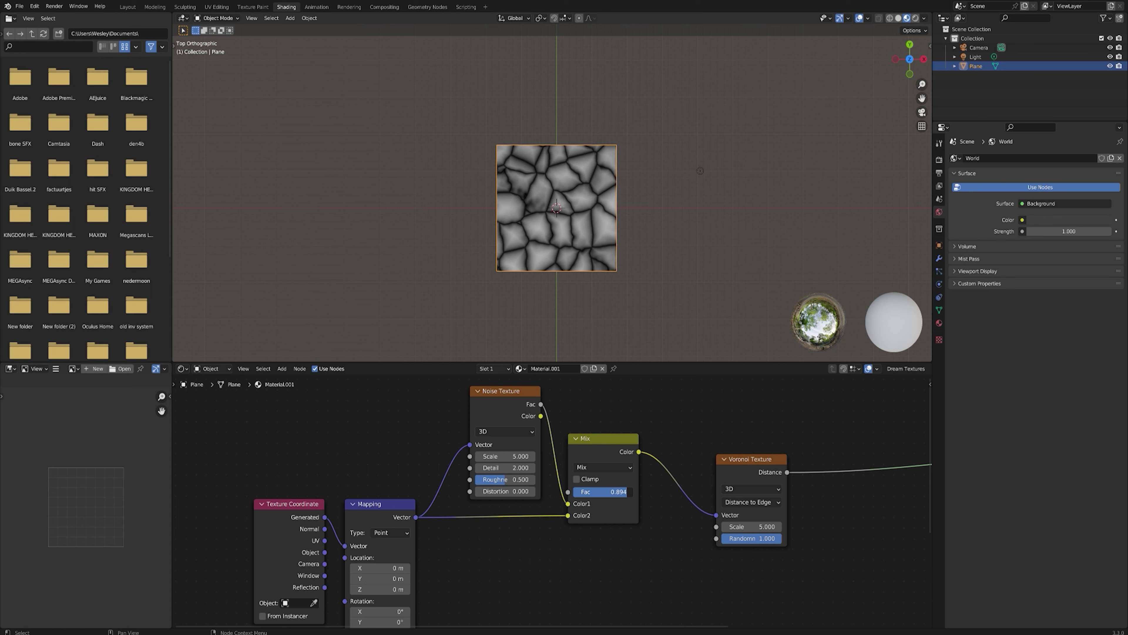
Try Noise Scale 7.2 and 23.8, settle near 8.5, and fine-tune the Mix factor.
drag(505, 456, 527, 456)
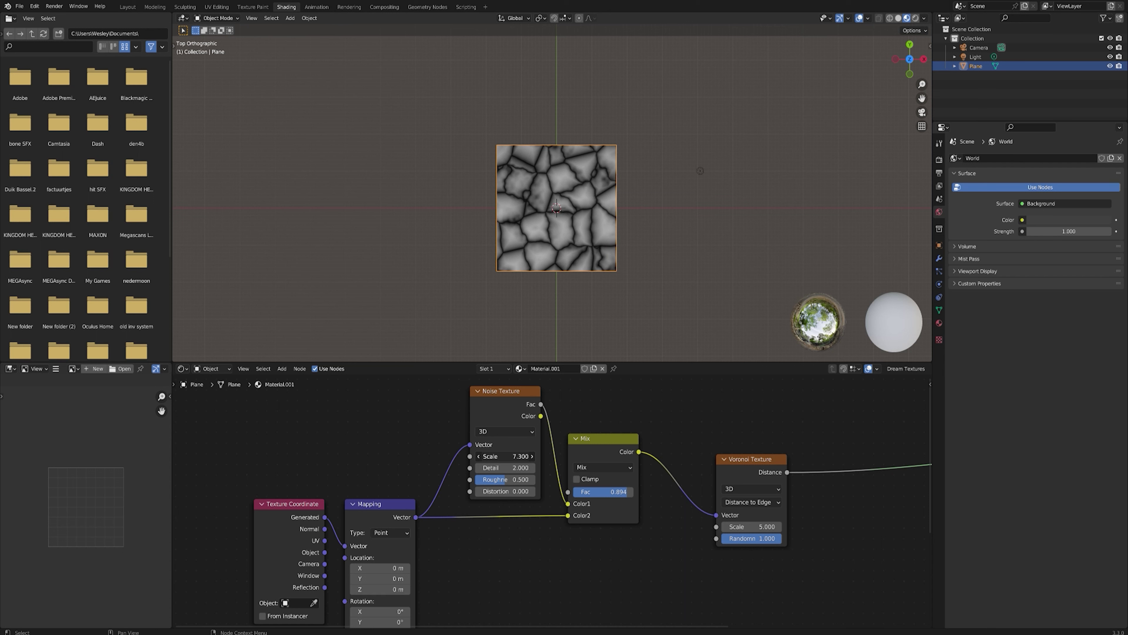
drag(511, 456, 533, 456)
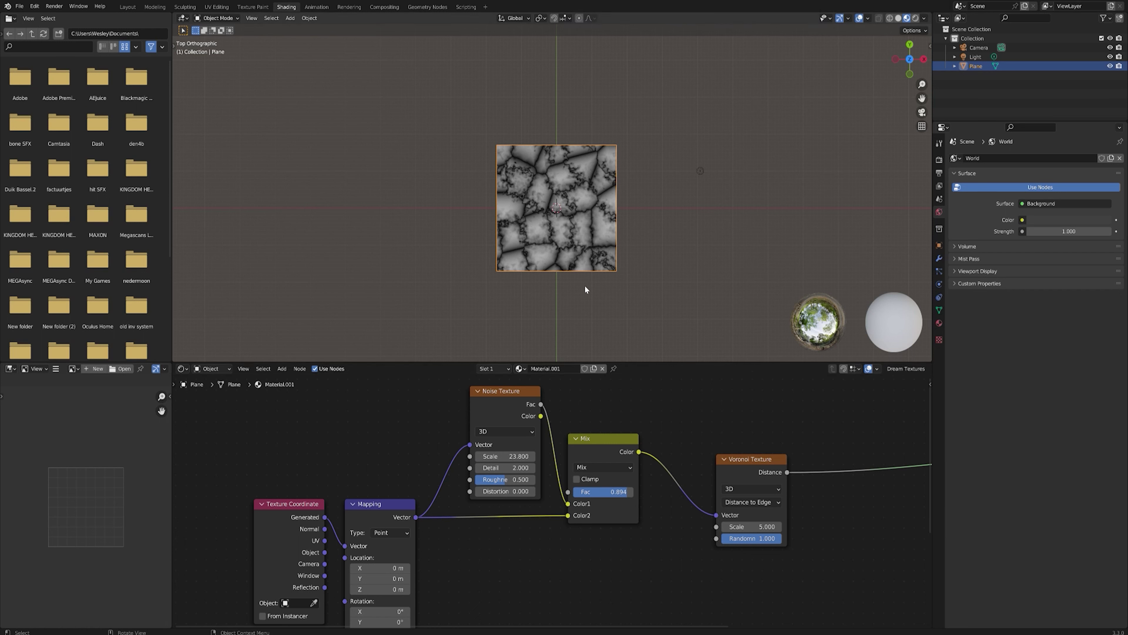
mouse_move(506, 456)
mouse_down()
mouse_move(482, 456)
mouse_move(493, 456)
mouse_up()
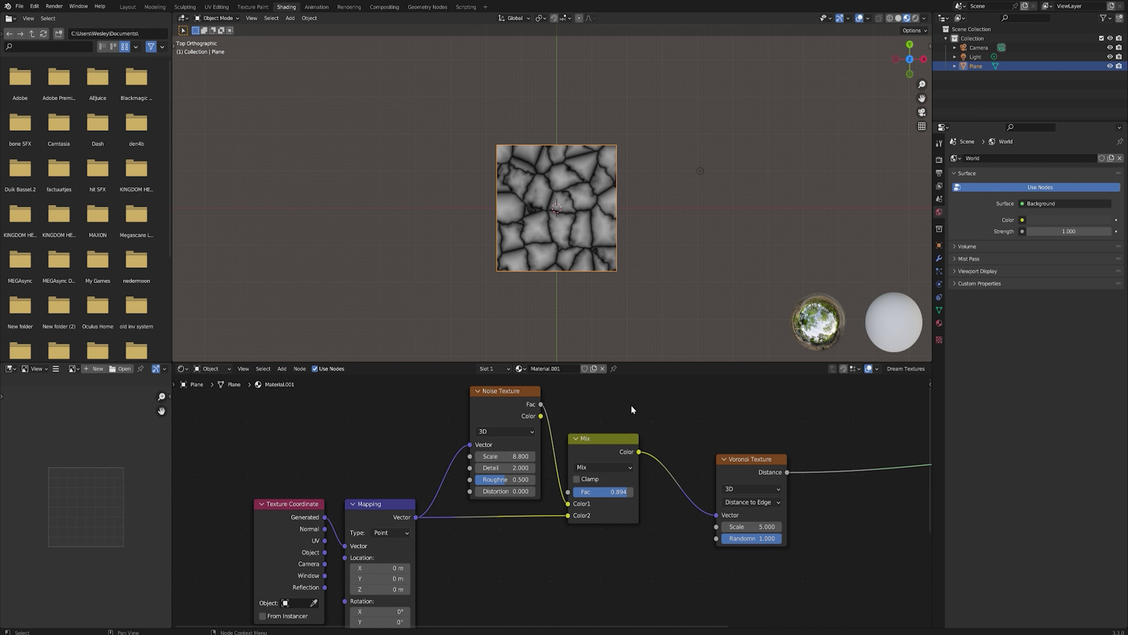
drag(623, 492, 620, 495)
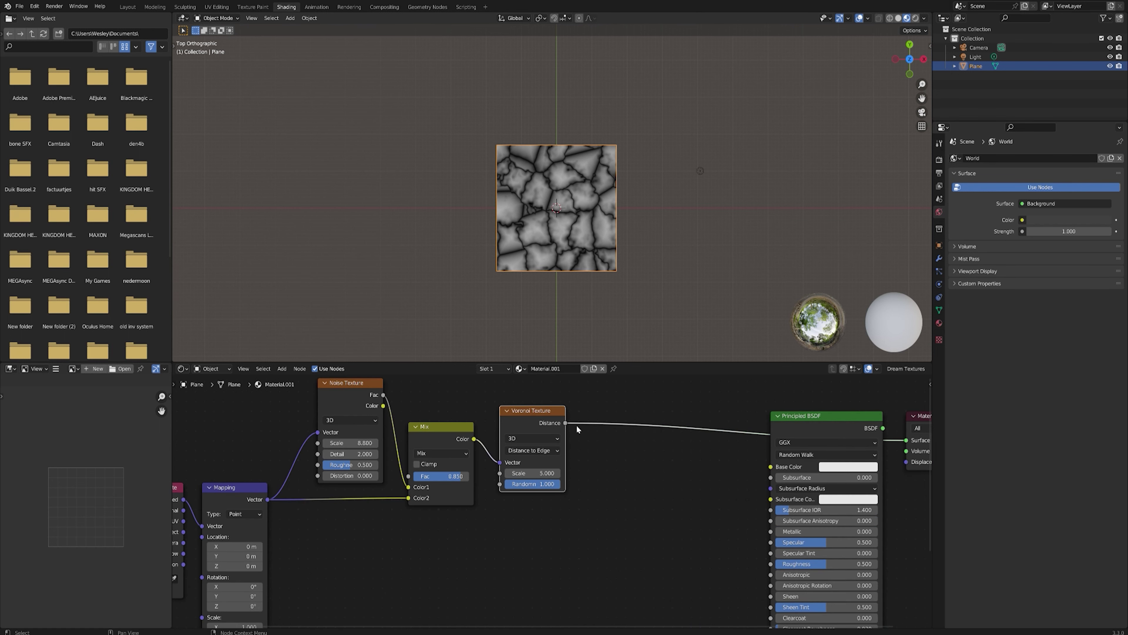
drag(566, 422, 614, 433)
Insert a ColorRamp after Voronoi Distance, preview it, and move its white stop to 0.645 for thin white cracks.
text(color)
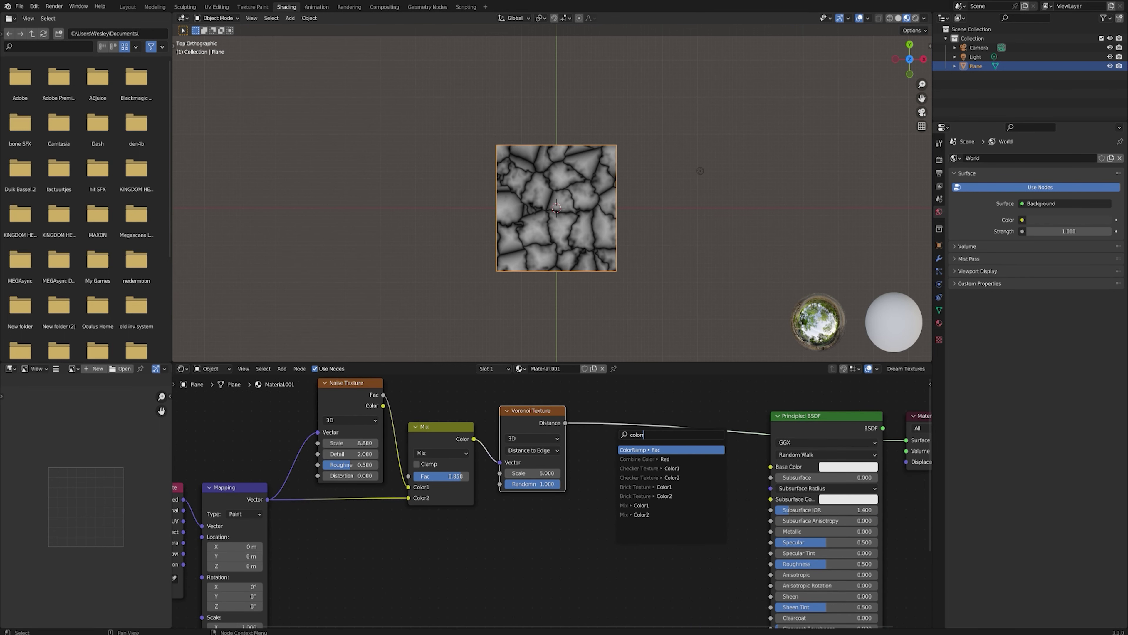
key(Return)
click(595, 415)
drag(700, 460, 611, 465)
drag(612, 463, 575, 463)
ctrl+shift+click(645, 409)
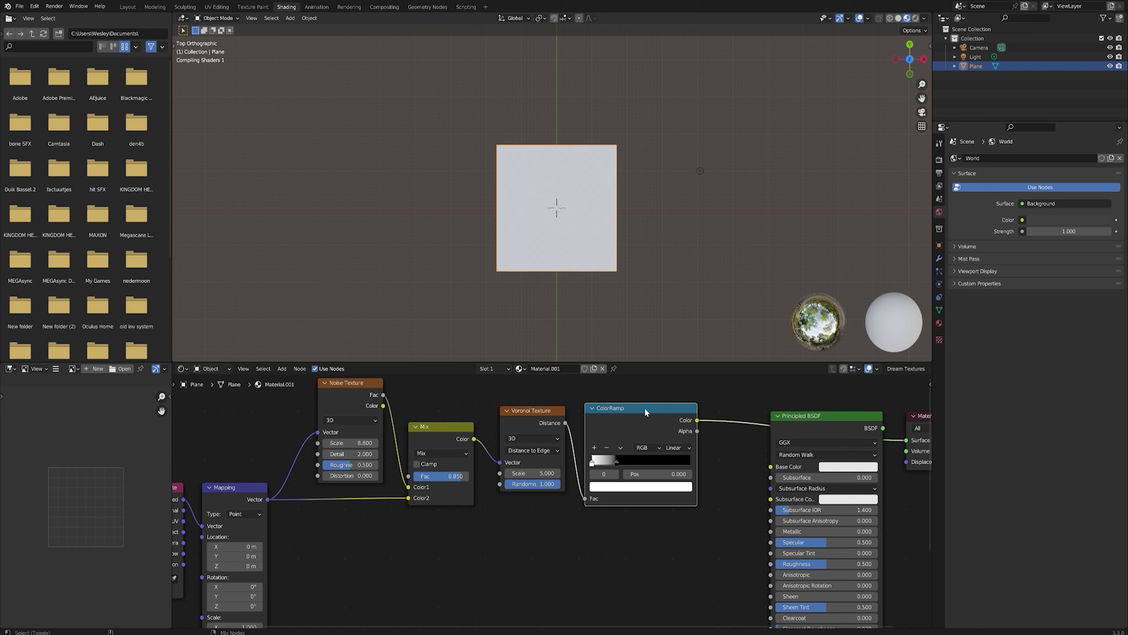
mouse_move(616, 463)
mouse_down()
mouse_move(711, 464)
mouse_move(616, 471)
mouse_up()
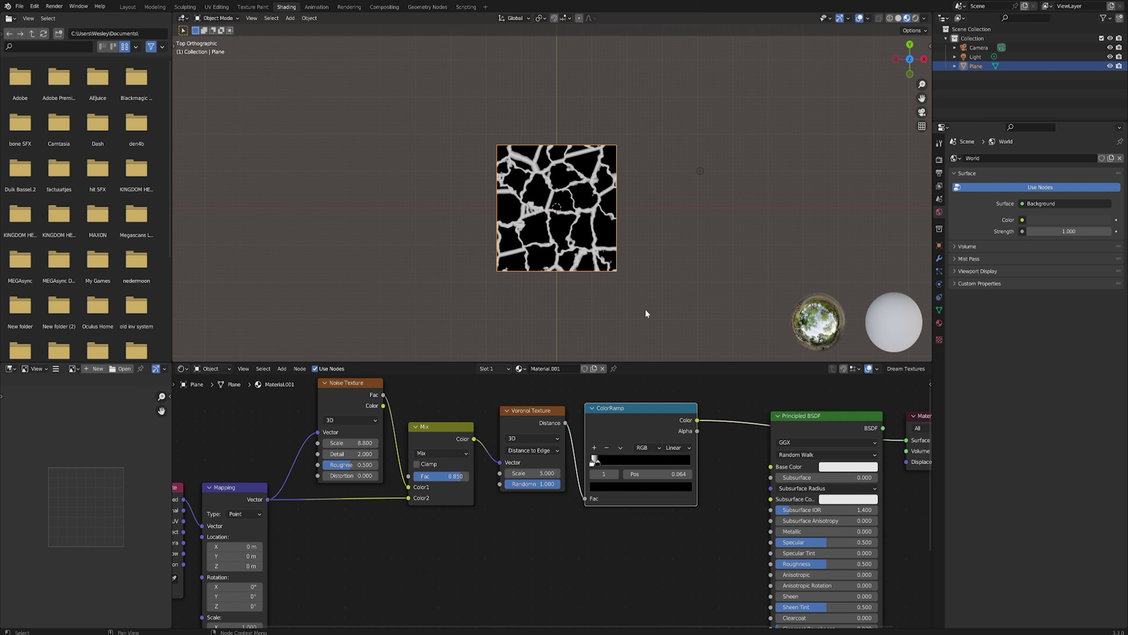
scroll(555, 402, down, 2)
drag(555, 402, 799, 387)
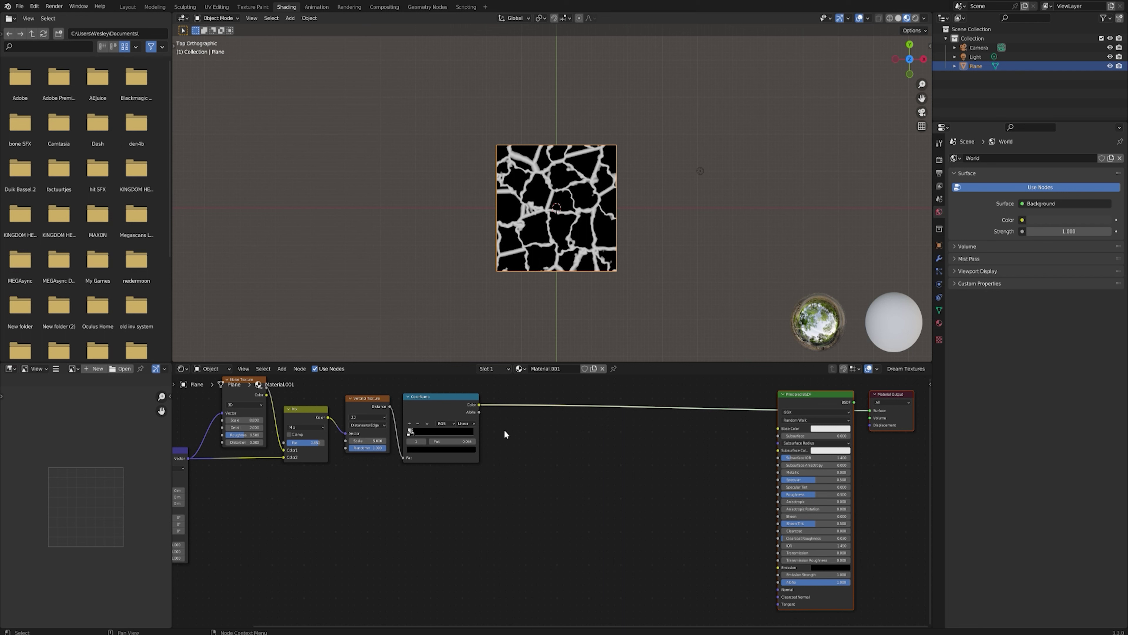
drag(478, 404, 551, 430)
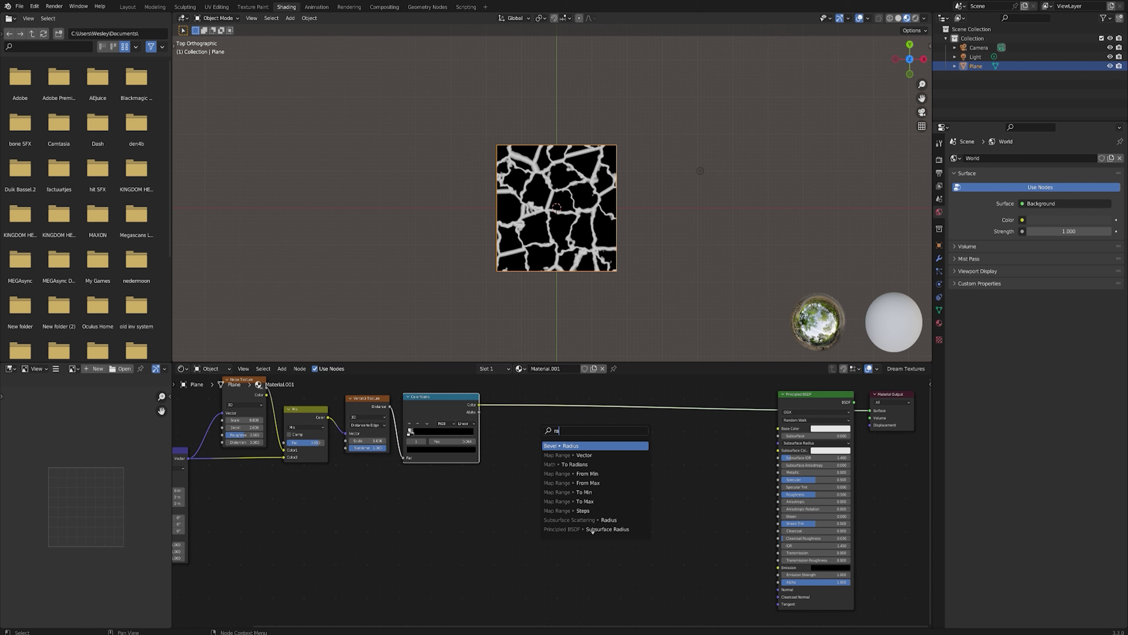
Add a second ColorRamp after the first and link its Color to the Principled BSDF Emission.
text(color)
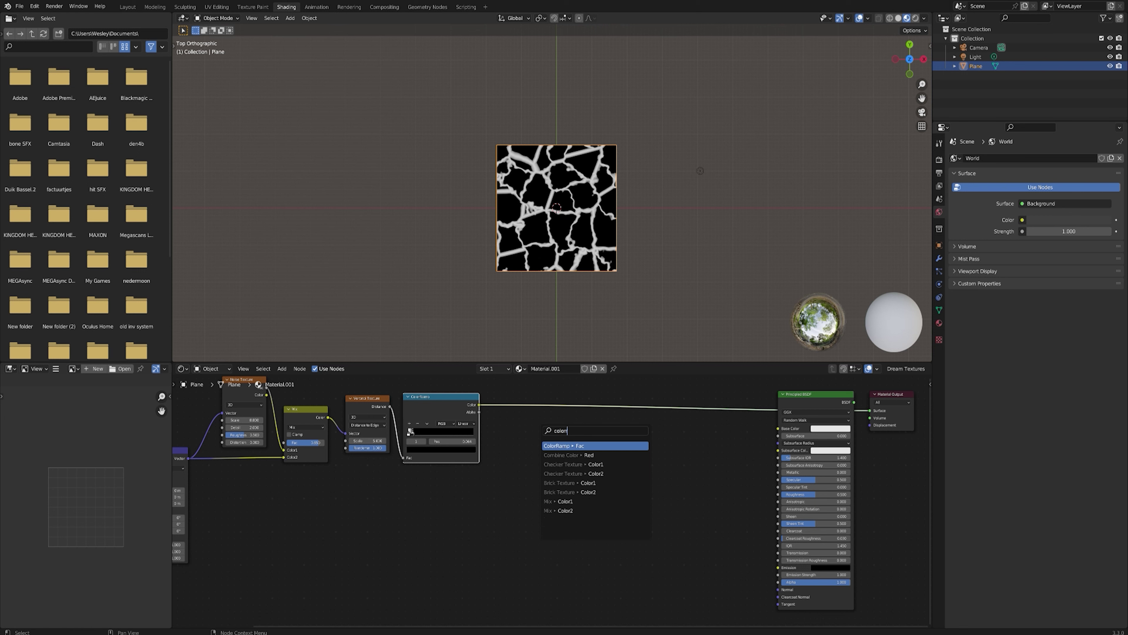
click(561, 454)
click(538, 430)
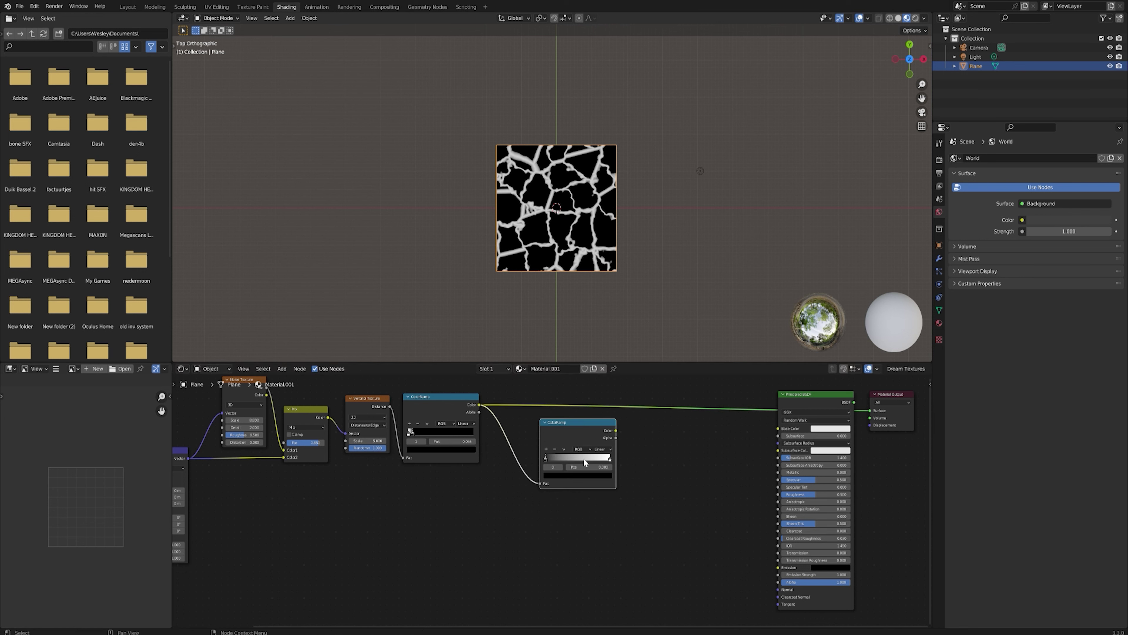
middle_drag(627, 448, 601, 432)
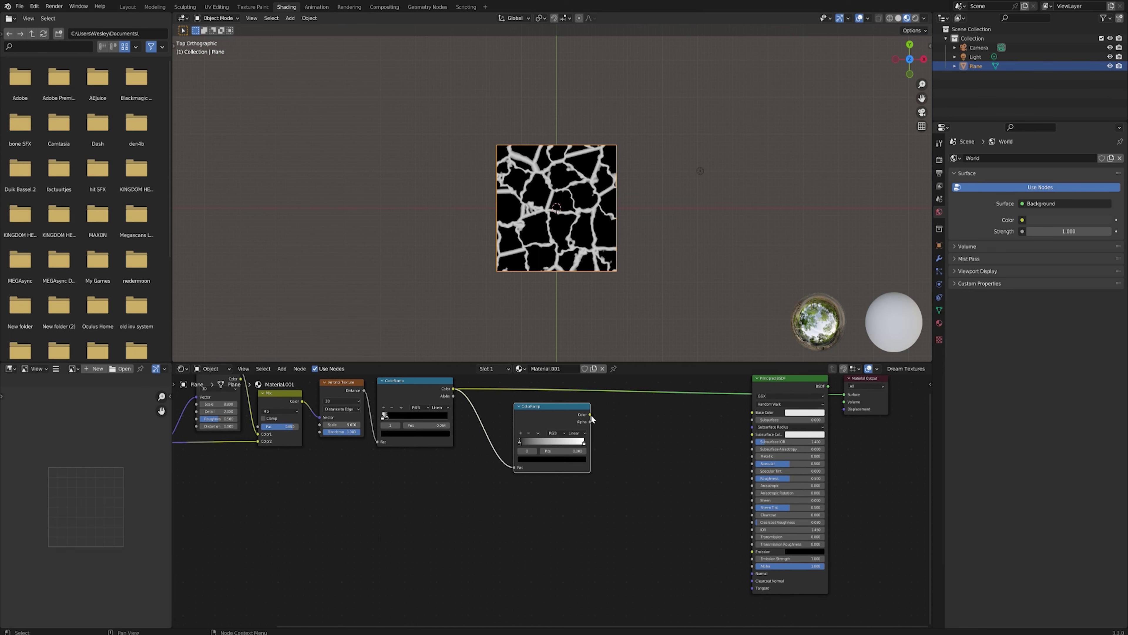
drag(589, 414, 752, 551)
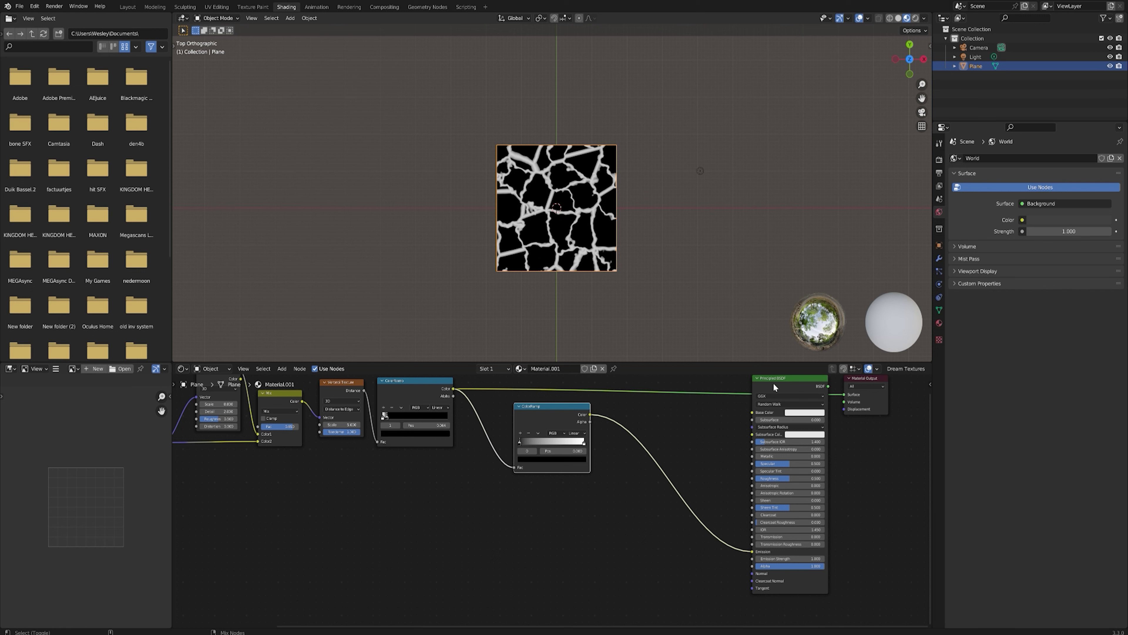
ctrl+shift+click(773, 382)
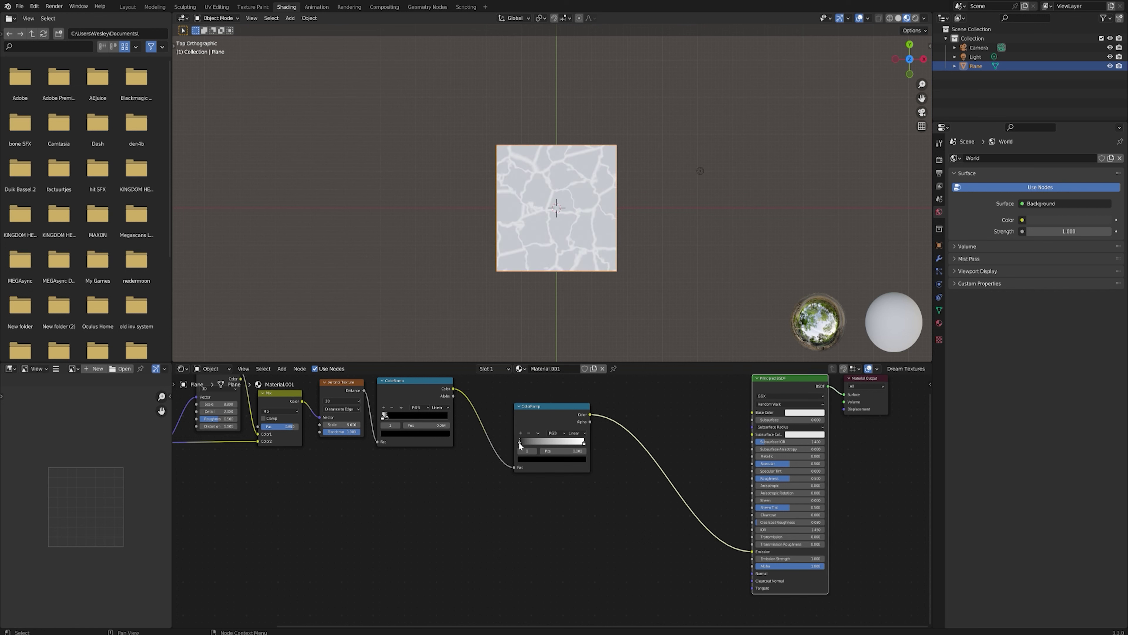
Make the second ramp's bright stop orange-red and set the Base Color to black.
click(529, 459)
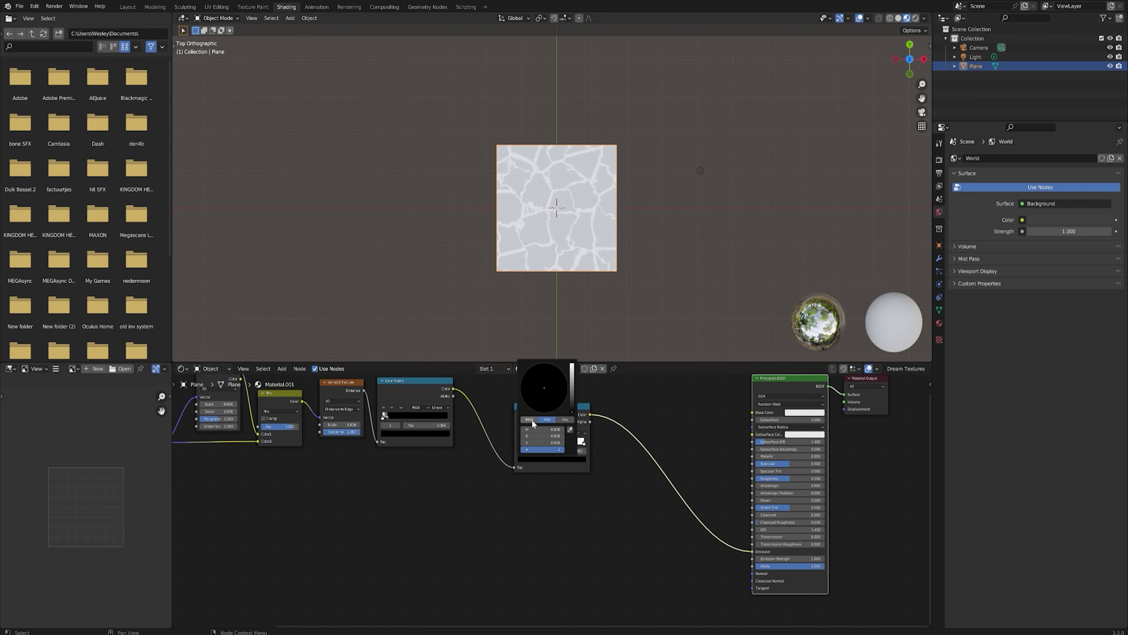
click(584, 443)
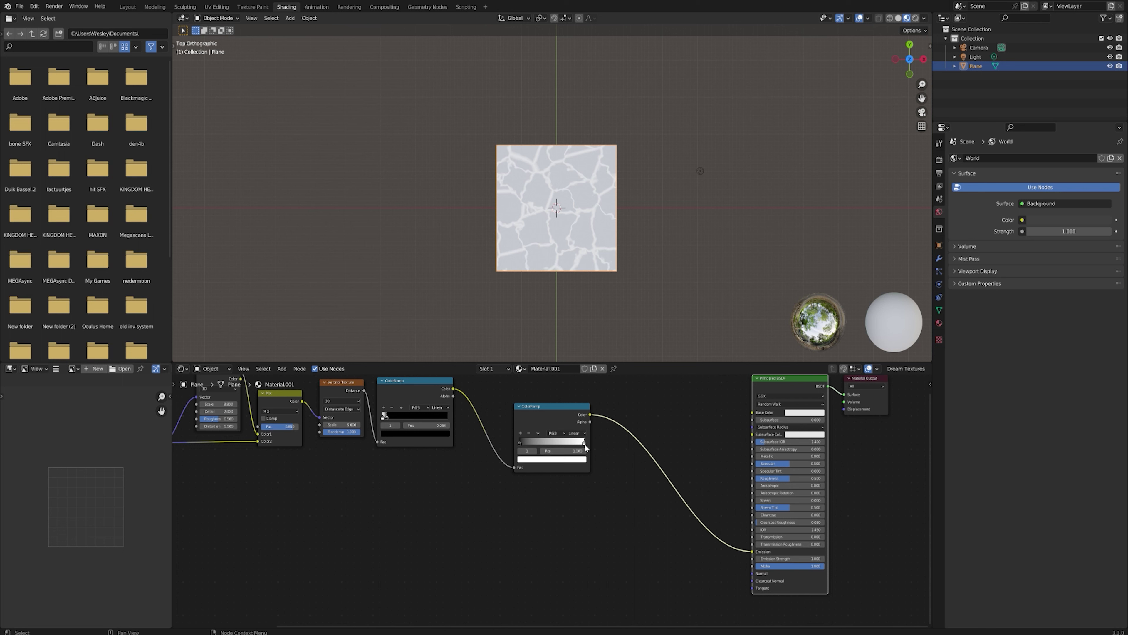
click(576, 461)
click(542, 412)
drag(542, 413, 538, 412)
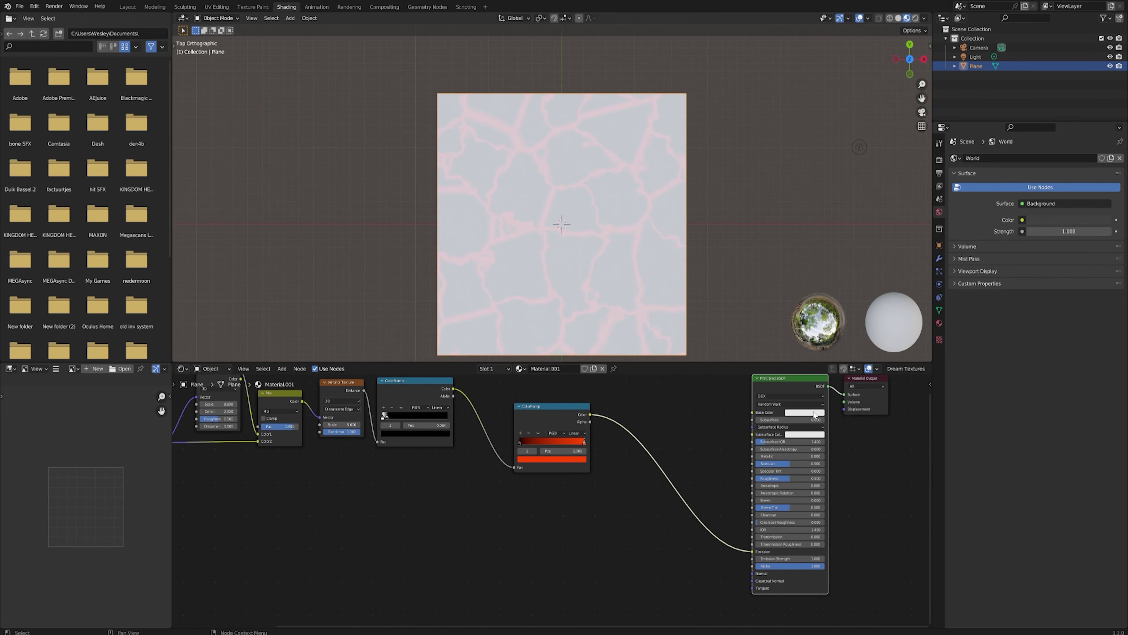
click(814, 412)
drag(840, 337, 839, 366)
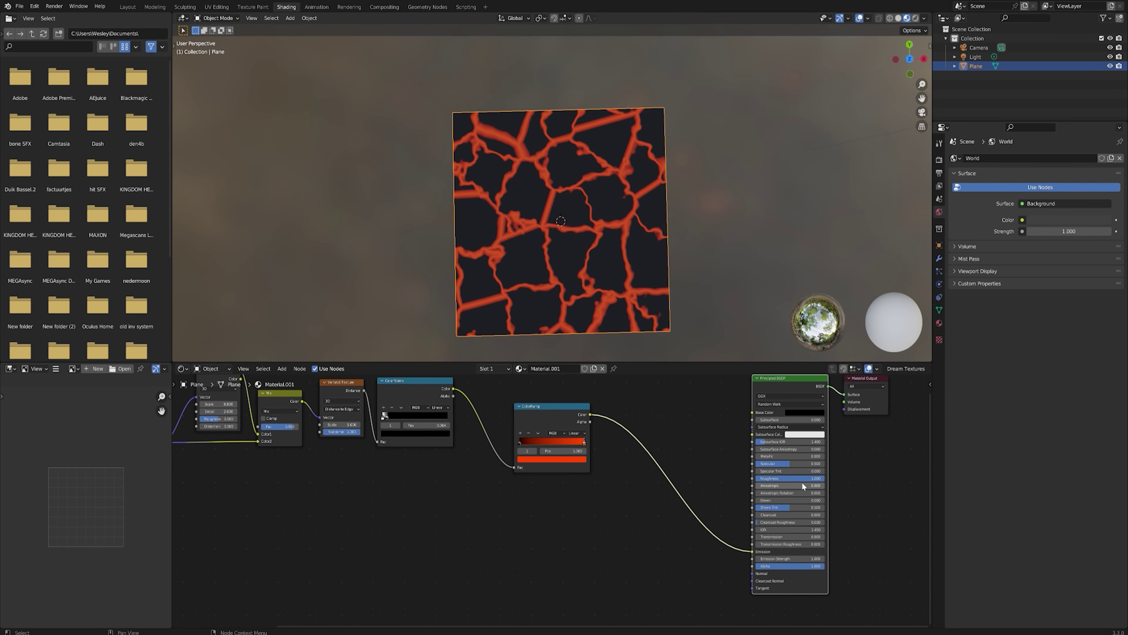
mouse_move(686, 277)
middle_down()
mouse_move(673, 252)
mouse_move(702, 235)
mouse_move(682, 264)
mouse_move(696, 276)
mouse_move(679, 260)
middle_up()
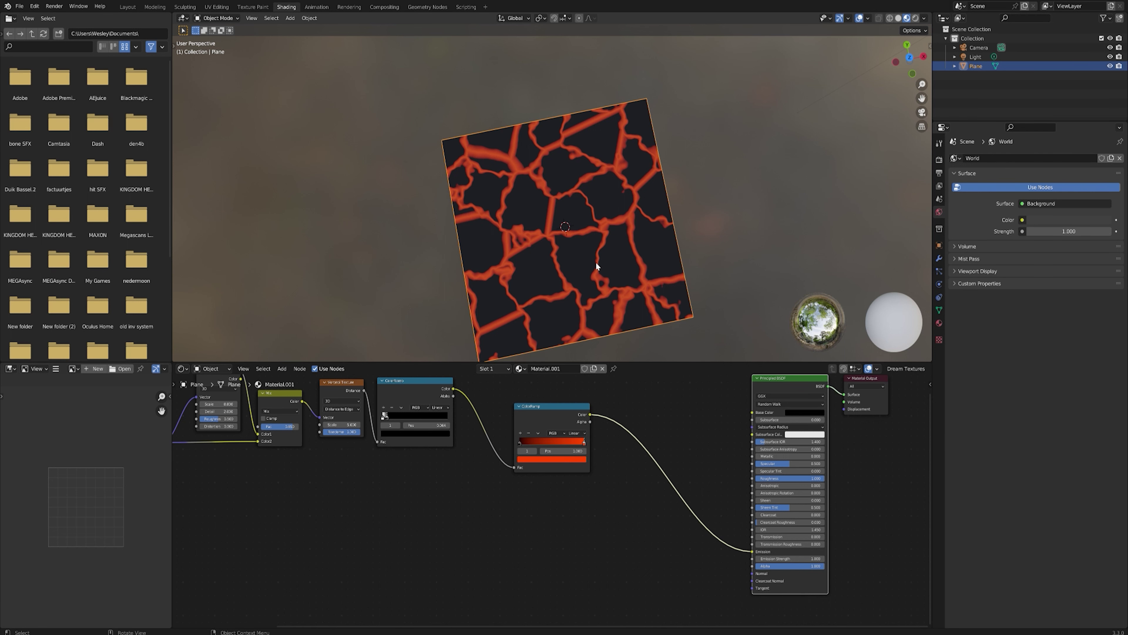
Duplicate the first ColorRamp, feed it Voronoi Distance, and widen its stops into a soft crack mask.
middle_drag(595, 262, 587, 263)
middle_drag(417, 473, 499, 473)
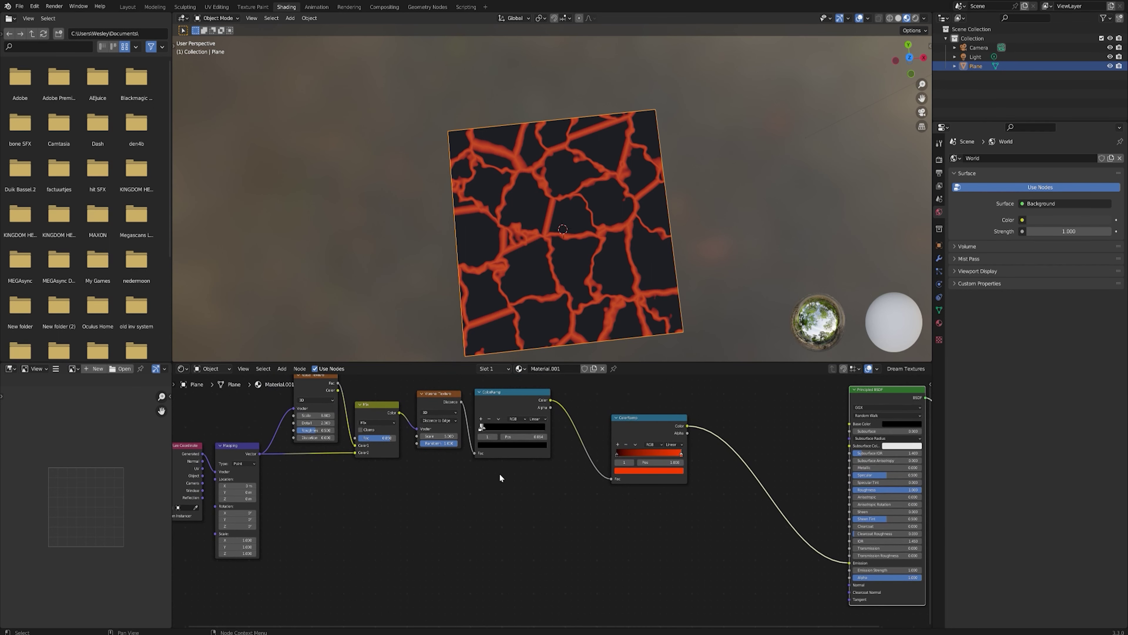
drag(496, 395, 516, 393)
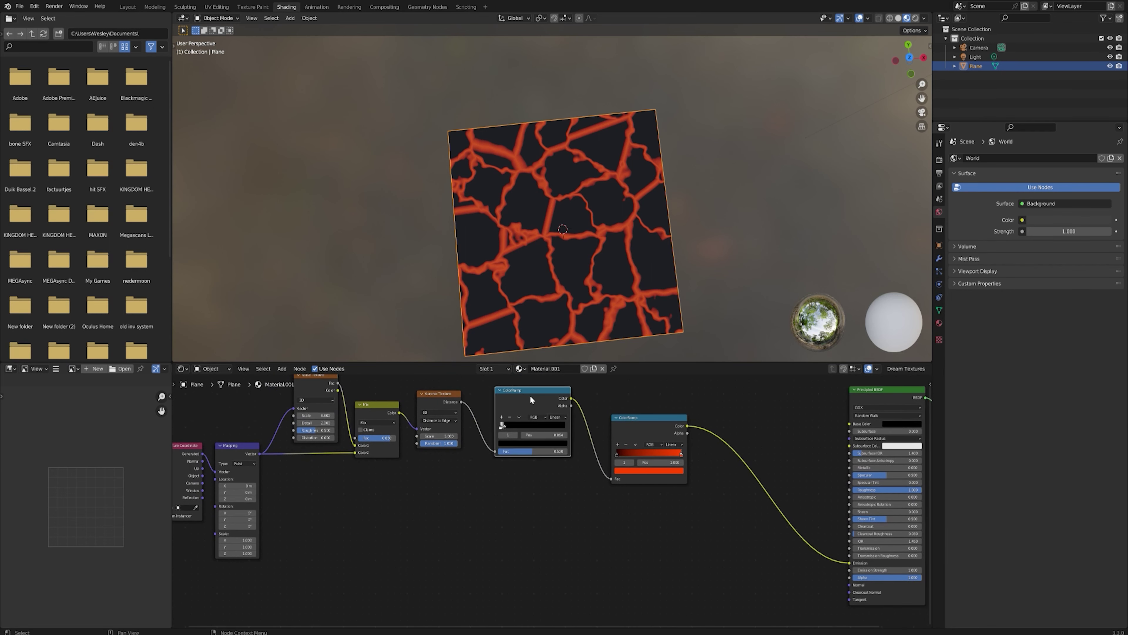
key(shift+d)
click(527, 496)
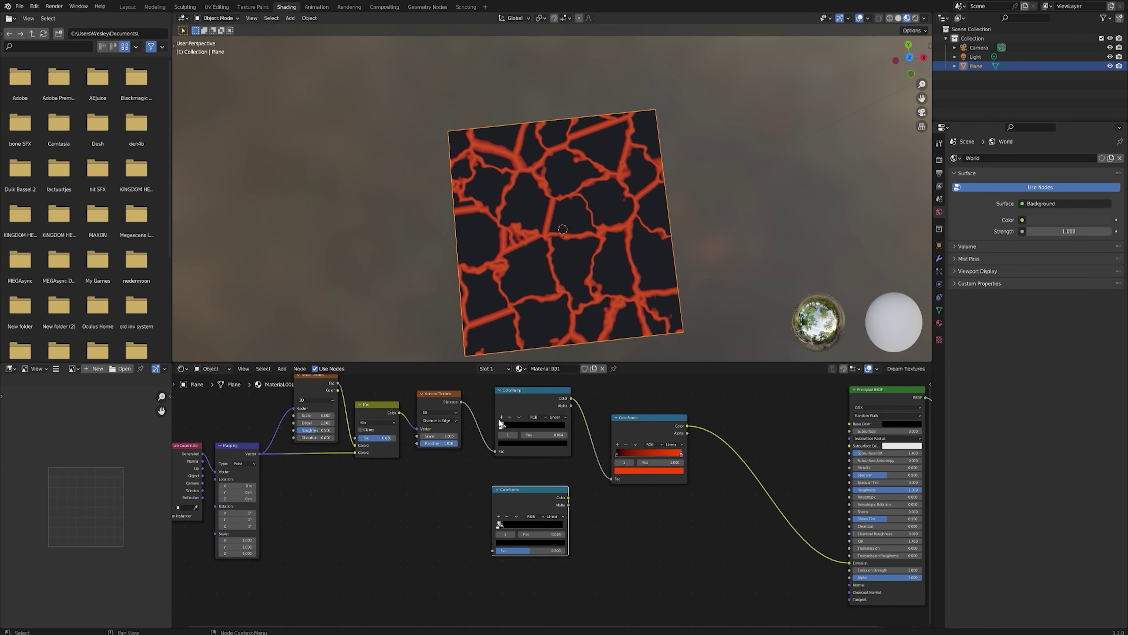
drag(462, 403, 492, 550)
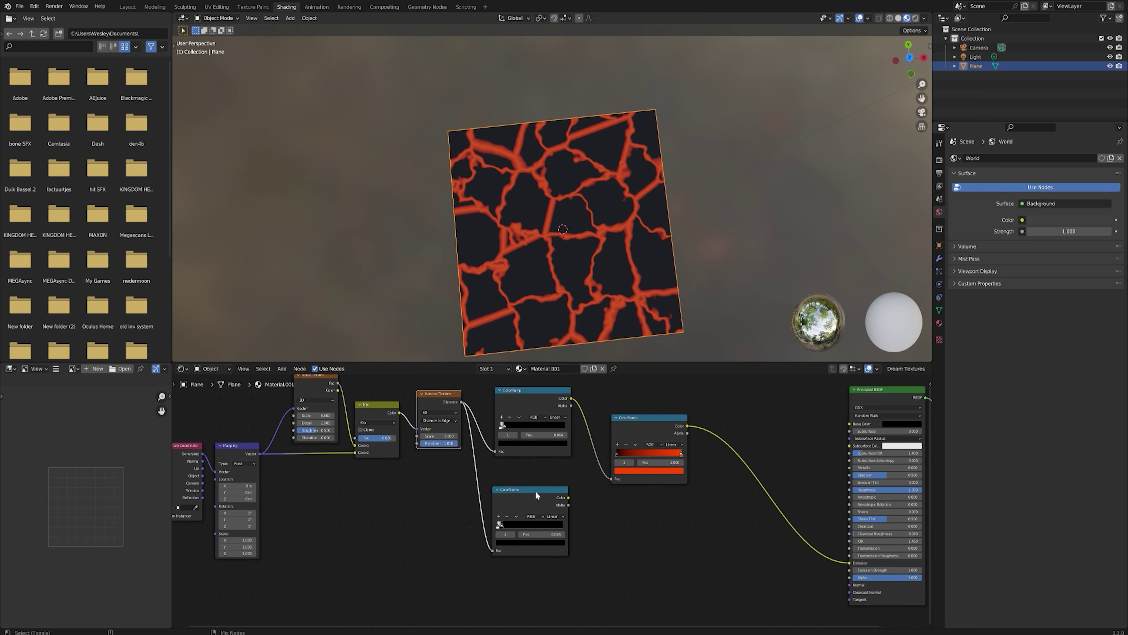
ctrl+shift+click(535, 490)
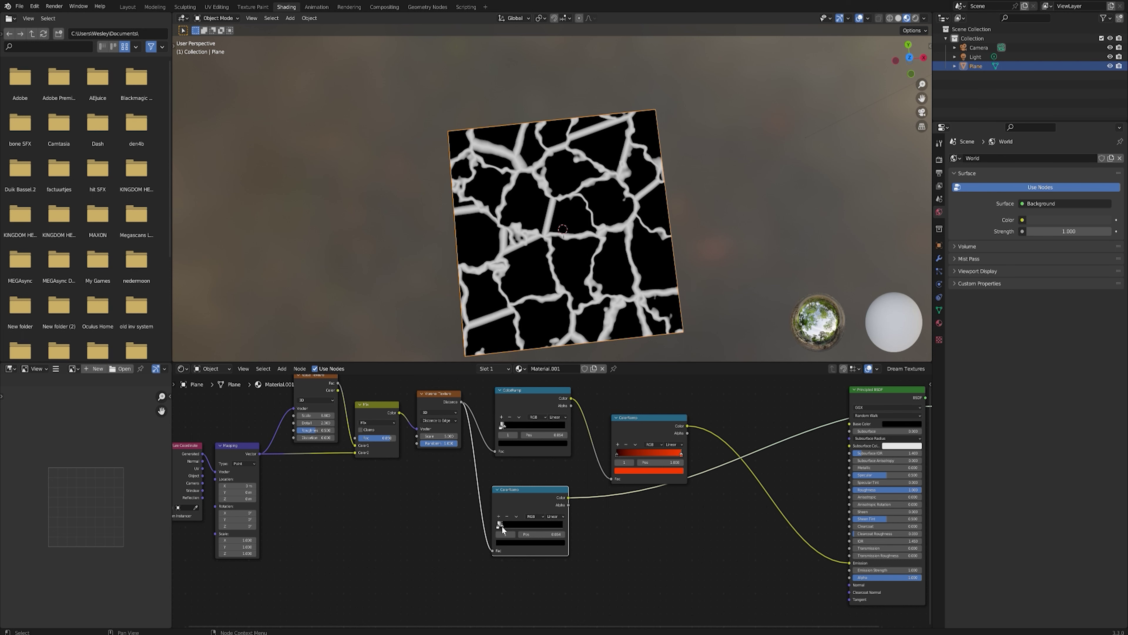
drag(503, 526, 507, 526)
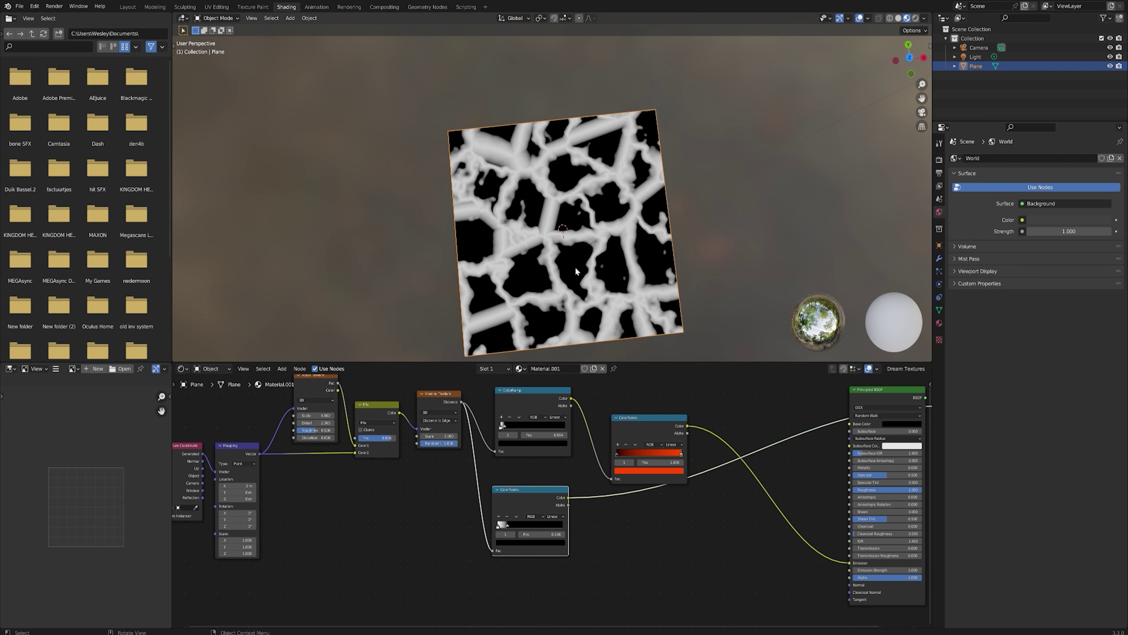
Duplicate the red ramp into the link to the shader and darken its red stop.
key(shift+d)
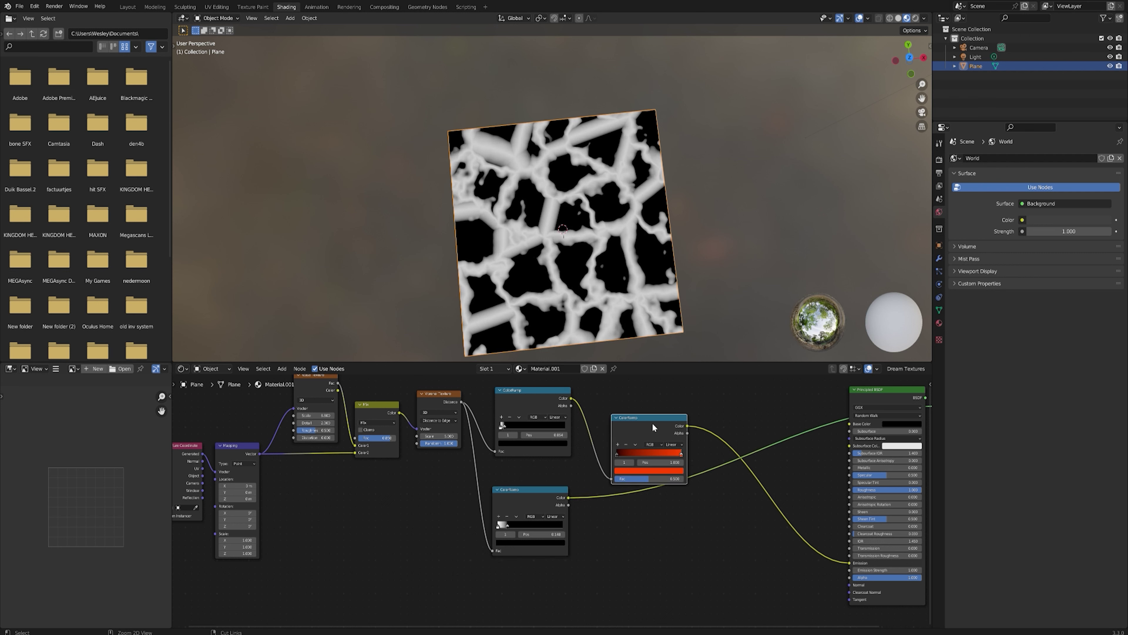
click(625, 488)
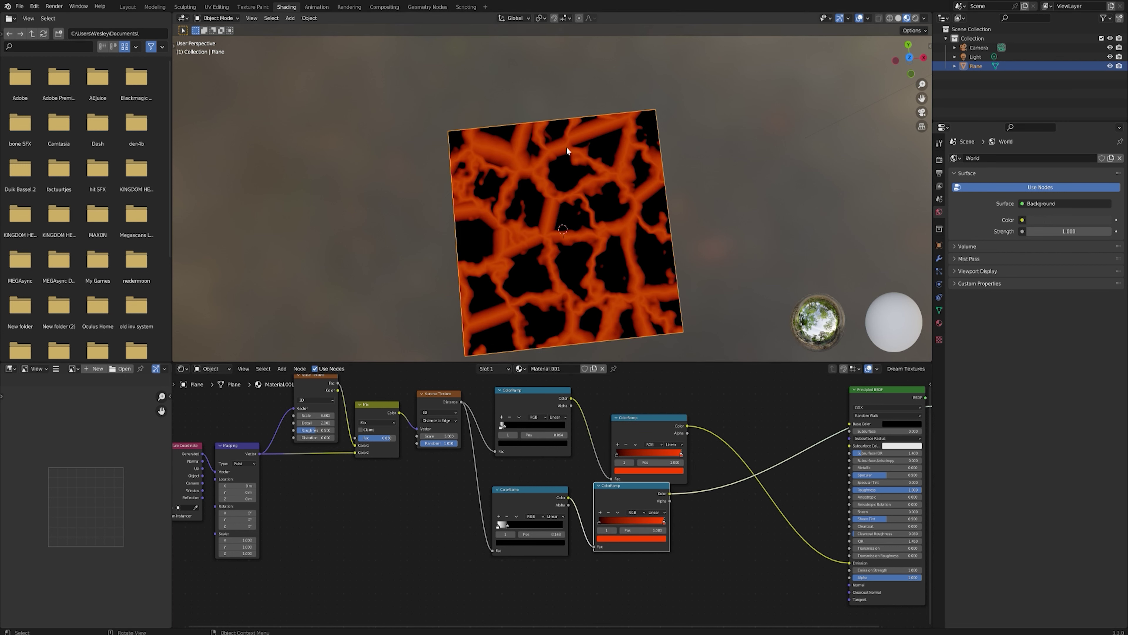
click(631, 538)
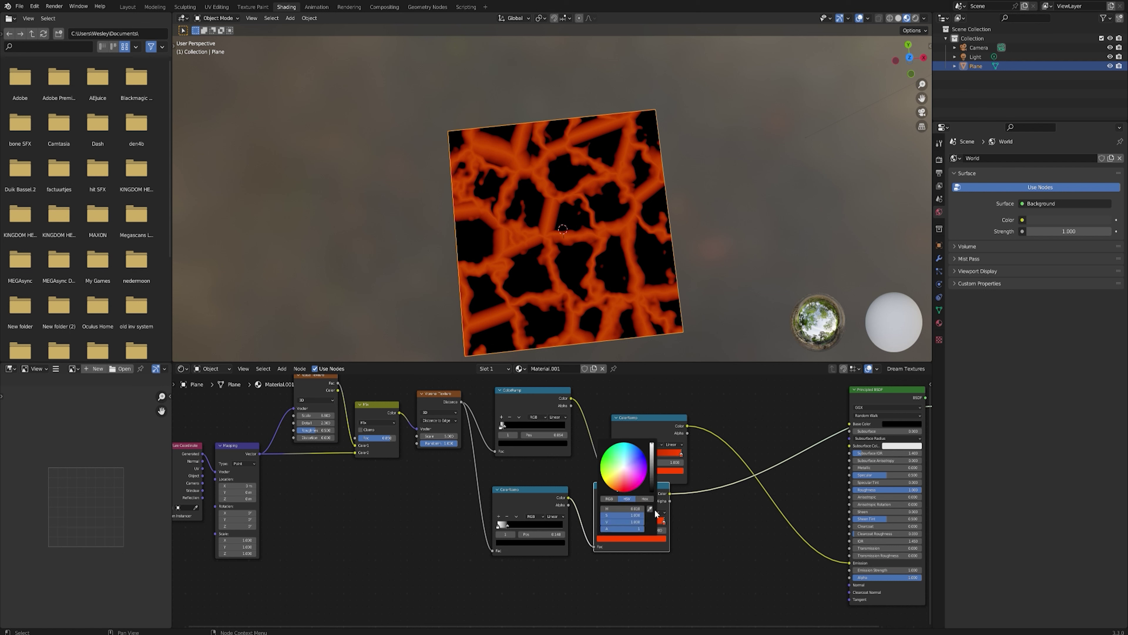
drag(653, 445, 651, 456)
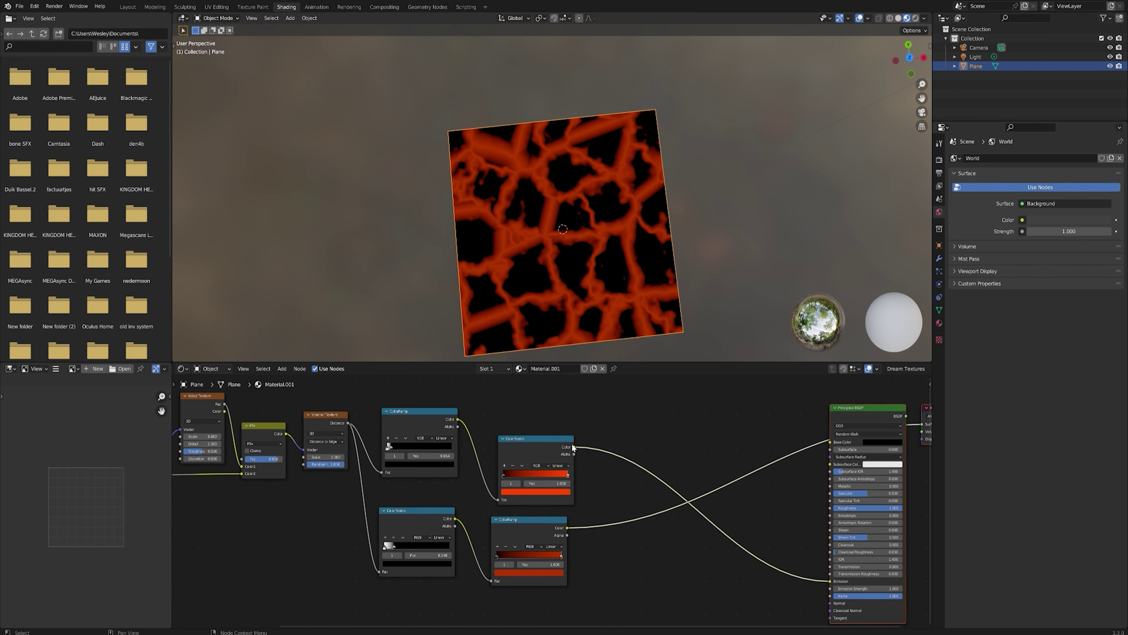
Combine the bright and dark red ramps in a Mix node and adjust the soft mask ramp's stops.
drag(574, 447, 633, 472)
text(mix)
key(Down)
key(Down)
key(Return)
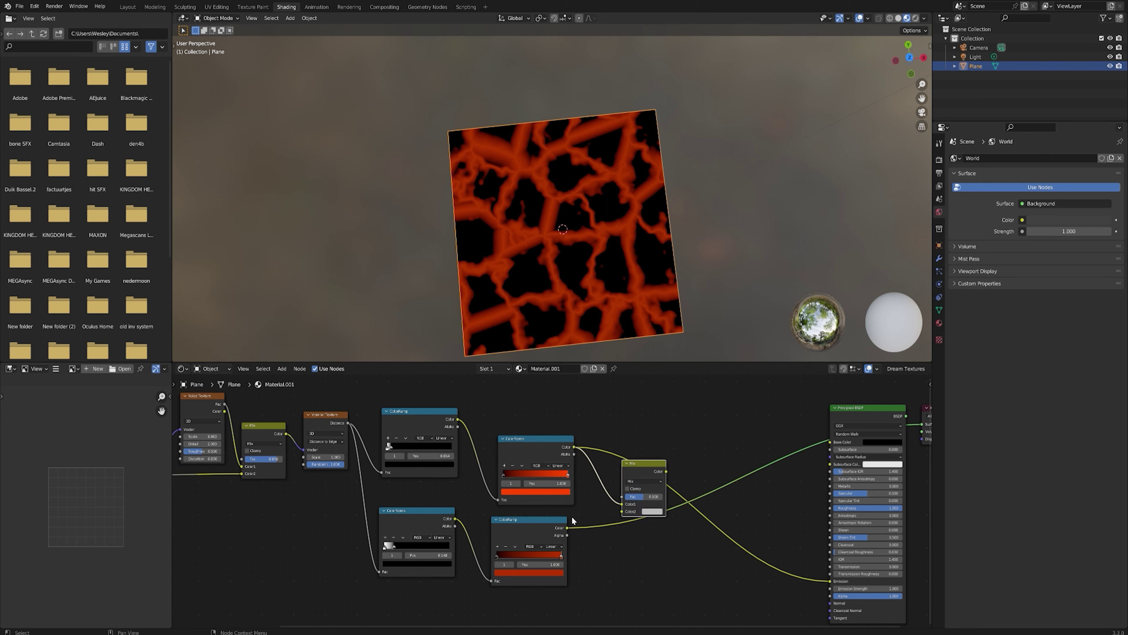
drag(570, 529, 622, 511)
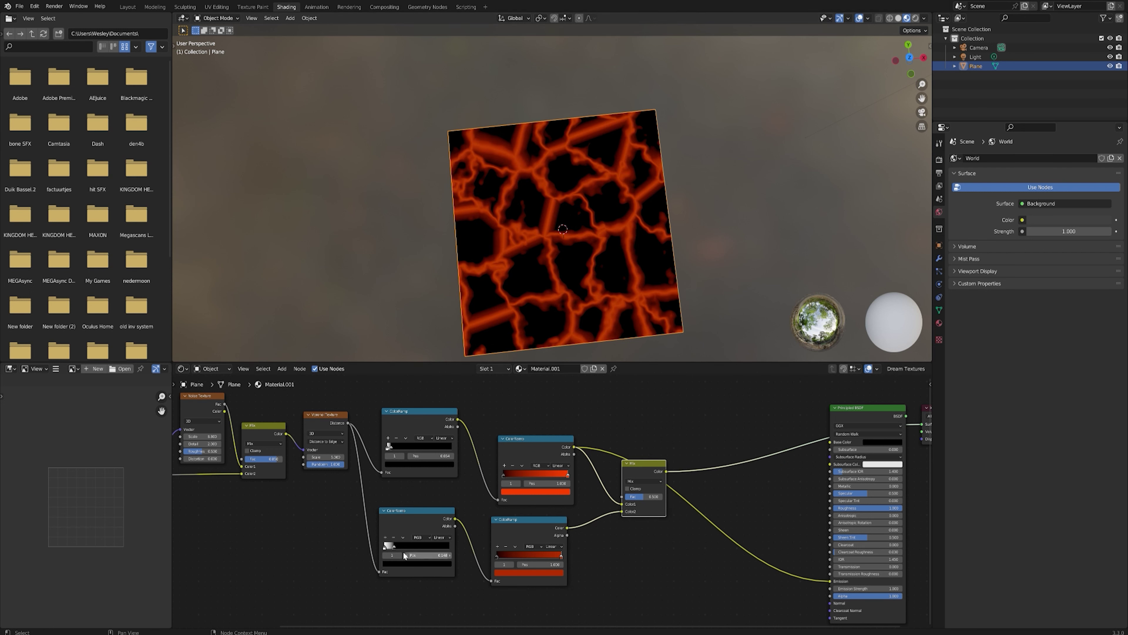
click(393, 548)
key(g)
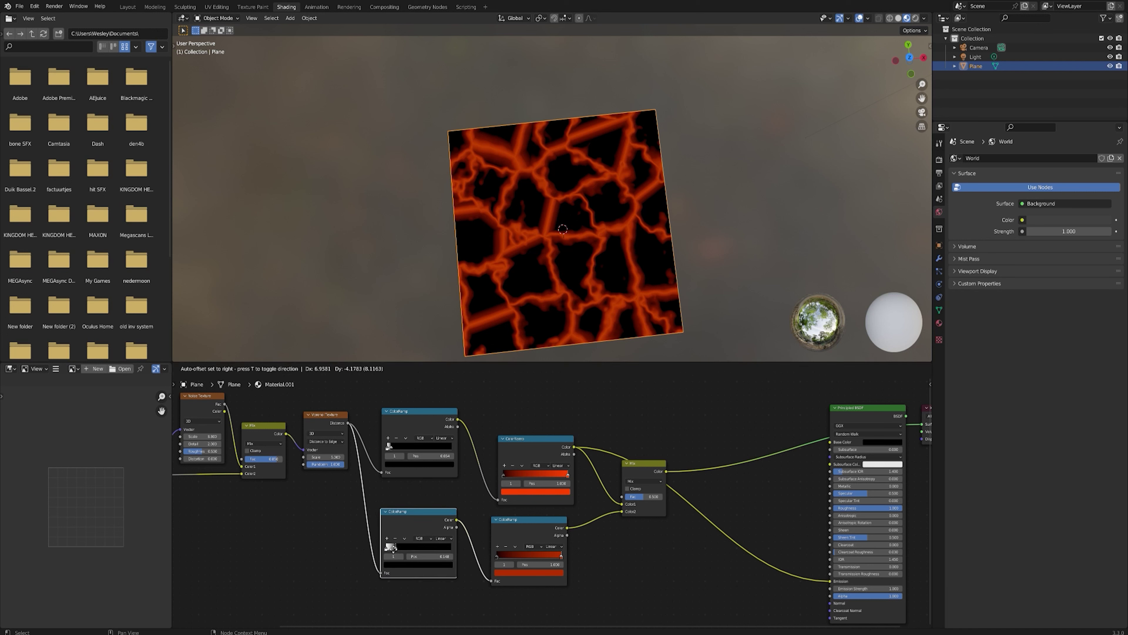
click(394, 545)
drag(395, 548, 412, 547)
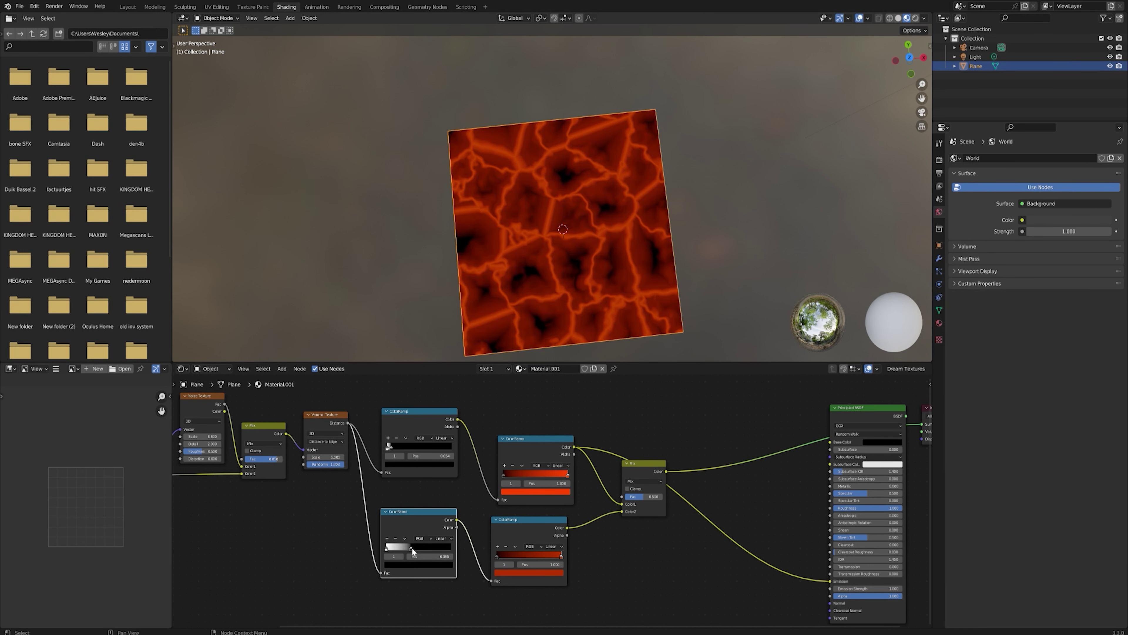
click(645, 481)
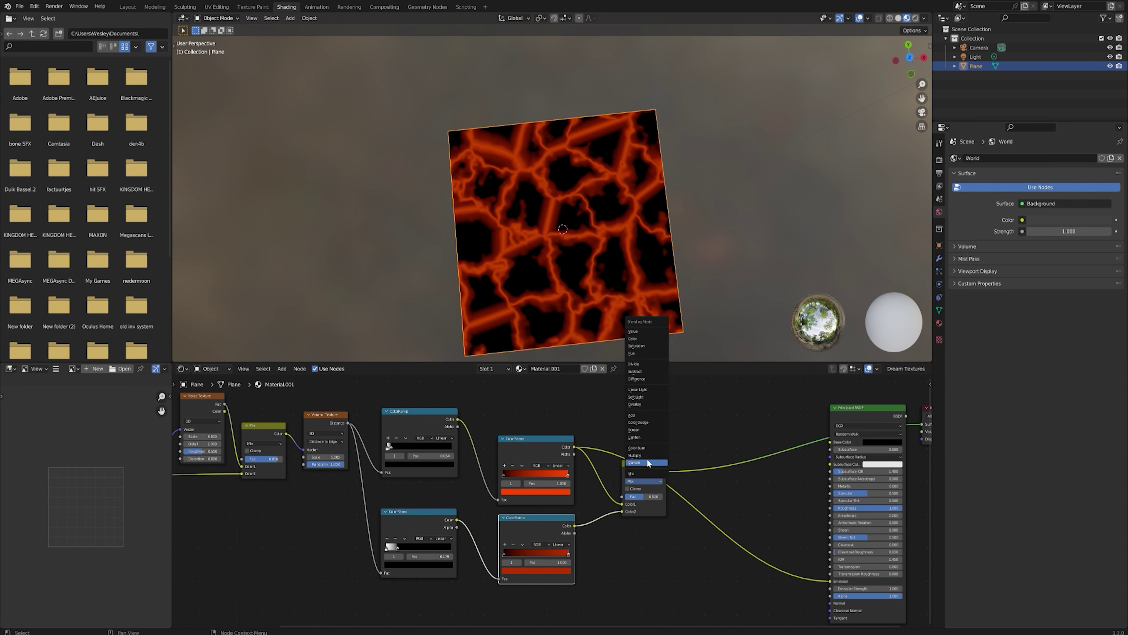
Set the Mix node to Add blending with Fac 1.000, then drag a new link from the mask ramp's Color.
click(643, 415)
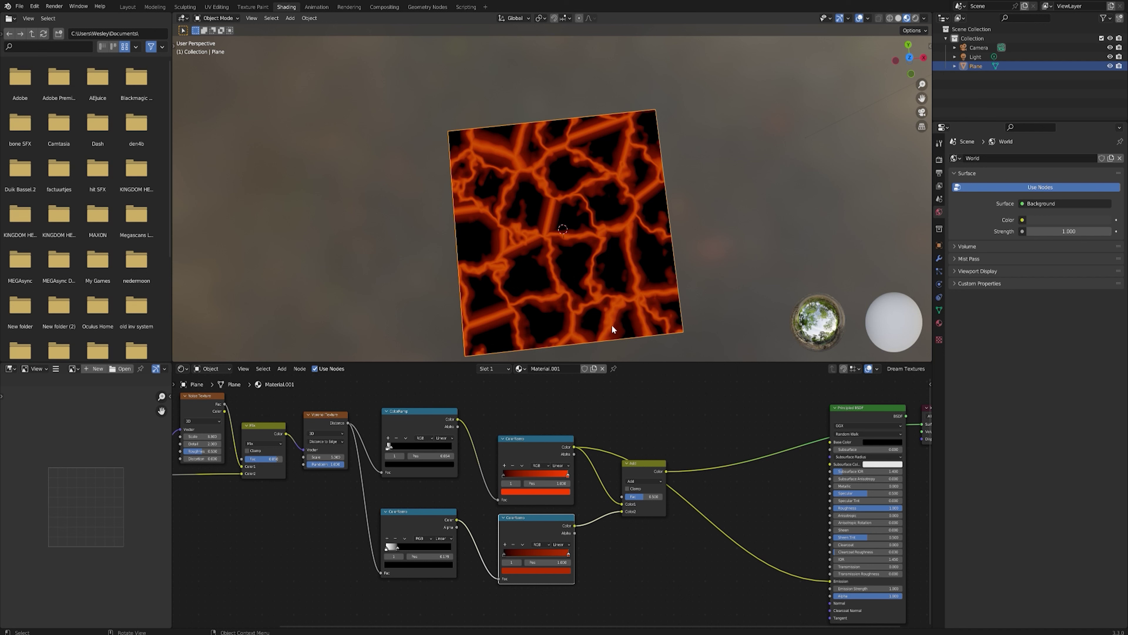
drag(652, 496, 684, 497)
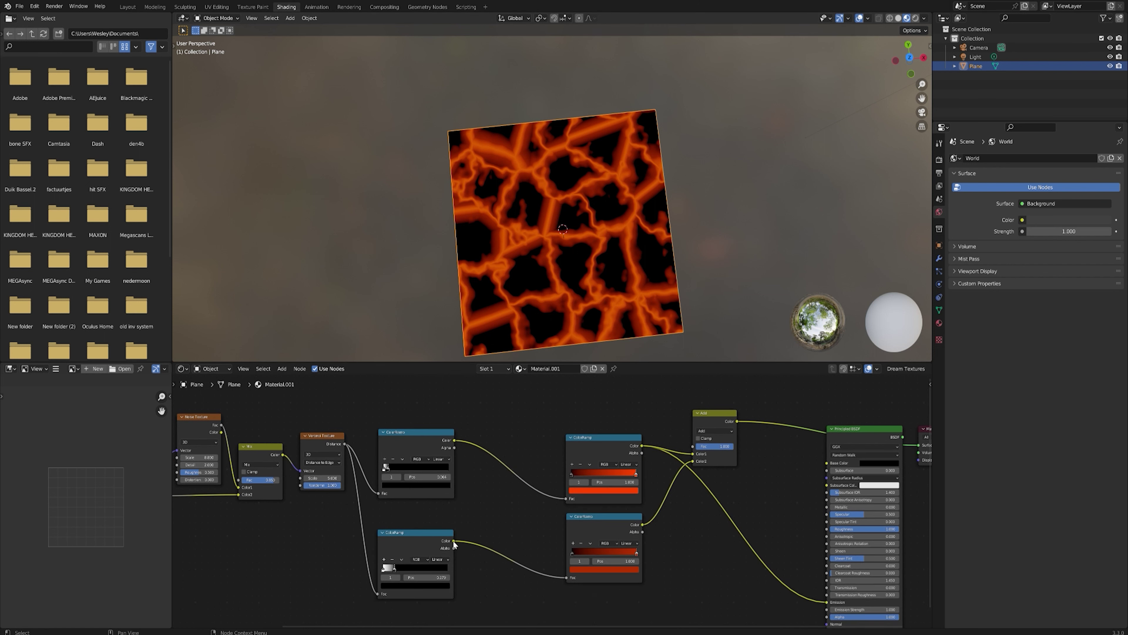
drag(454, 541, 481, 514)
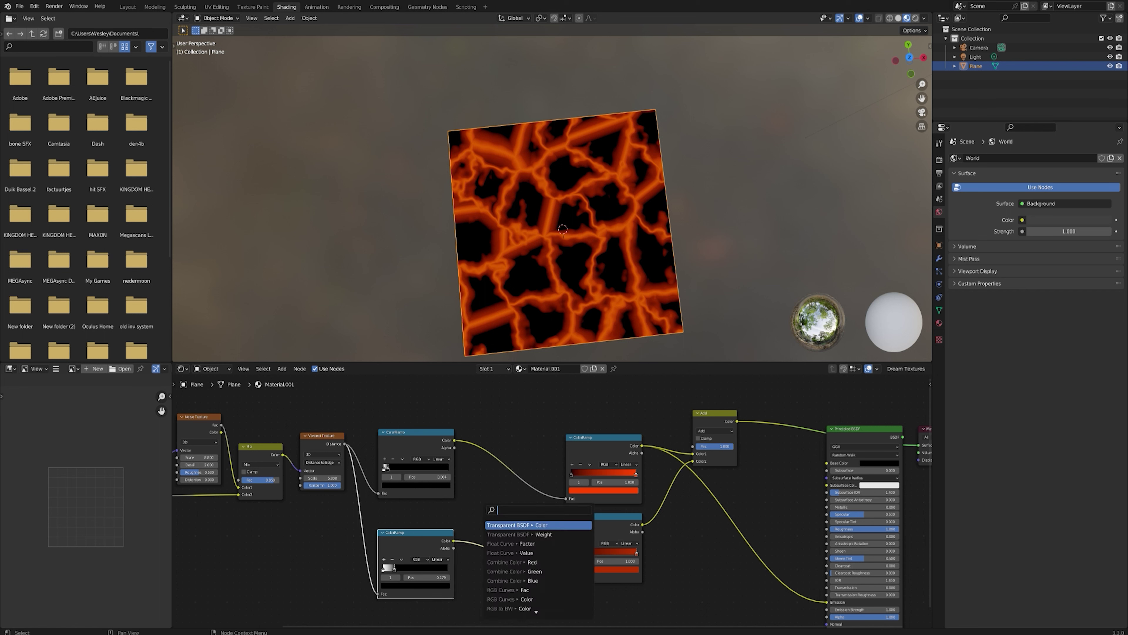
Add a Vector Math Subtract node fed by both crack ColorRamps and route its result into the Add node.
text(sub)
key(Return)
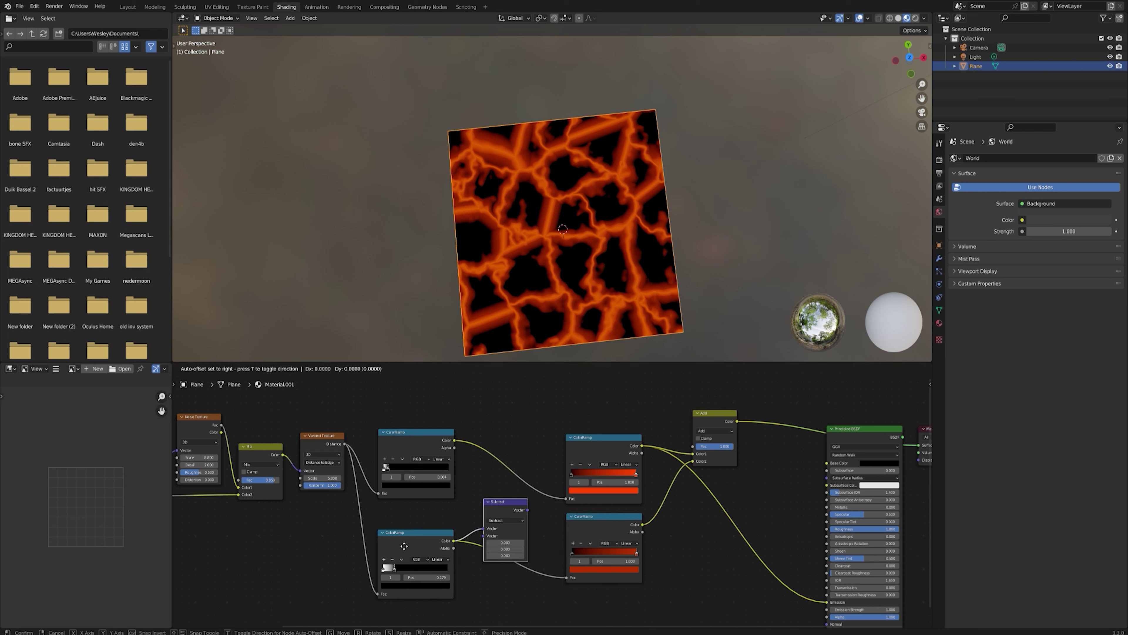
click(429, 439)
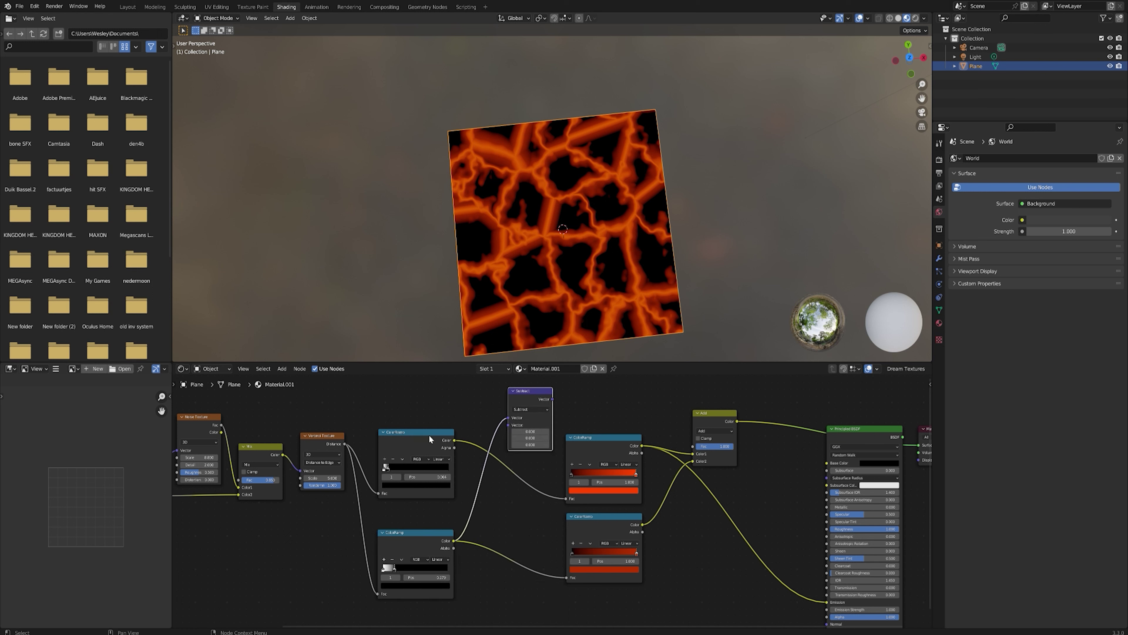
drag(453, 439, 511, 425)
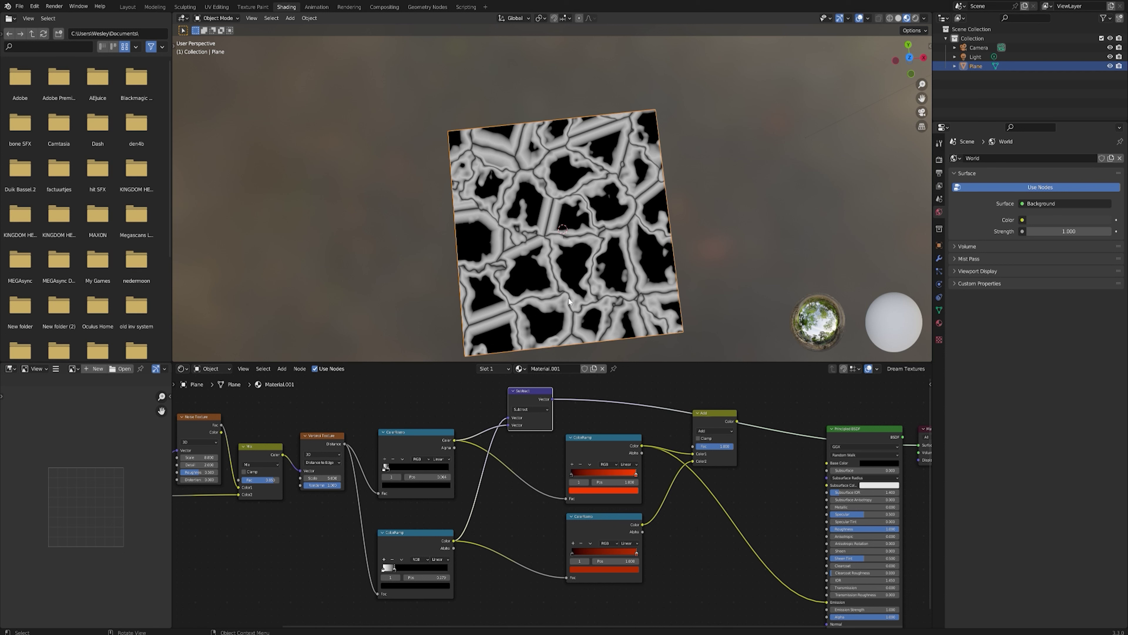
drag(552, 397, 715, 402)
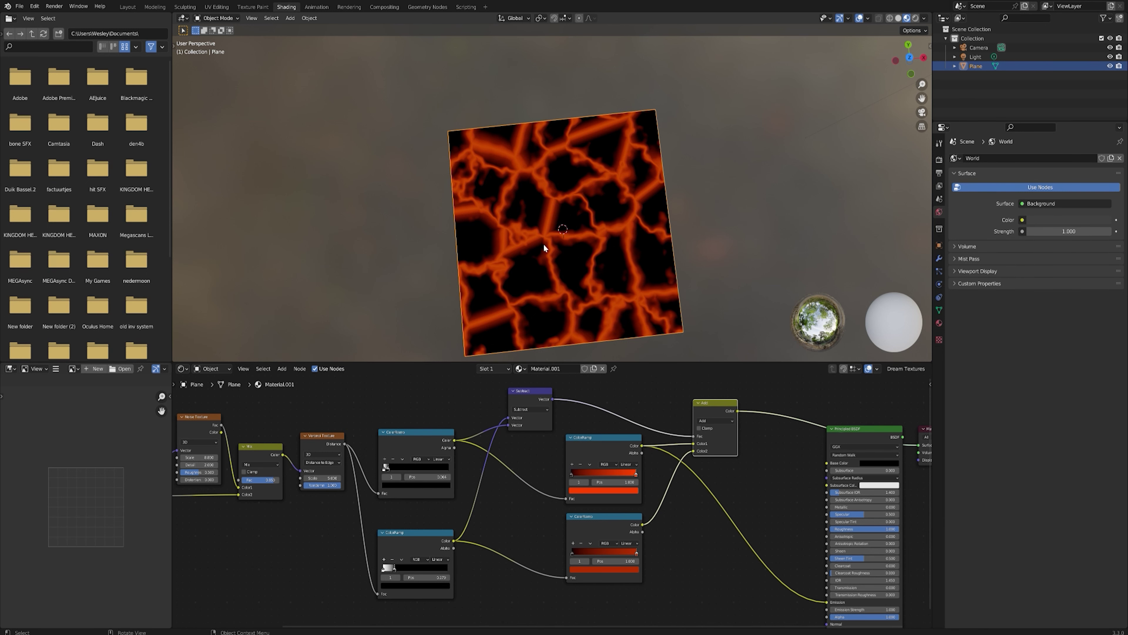
Lower the Principled BSDF Specular to 0.088.
mouse_move(729, 502)
mouse_down()
mouse_move(716, 503)
mouse_move(729, 502)
mouse_up()
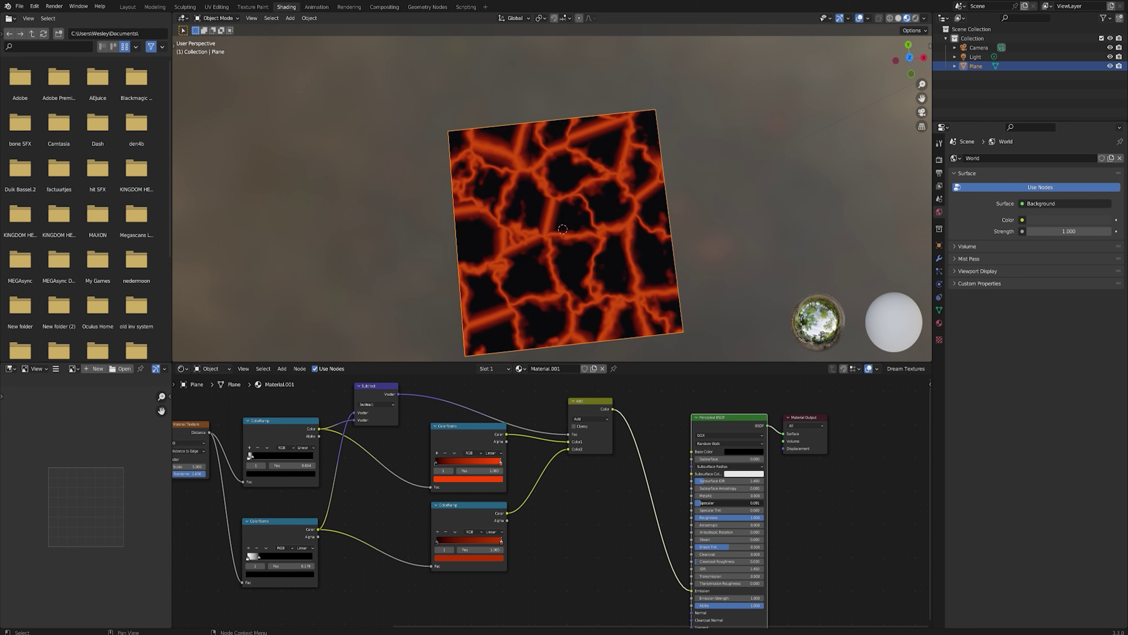
drag(729, 503, 729, 503)
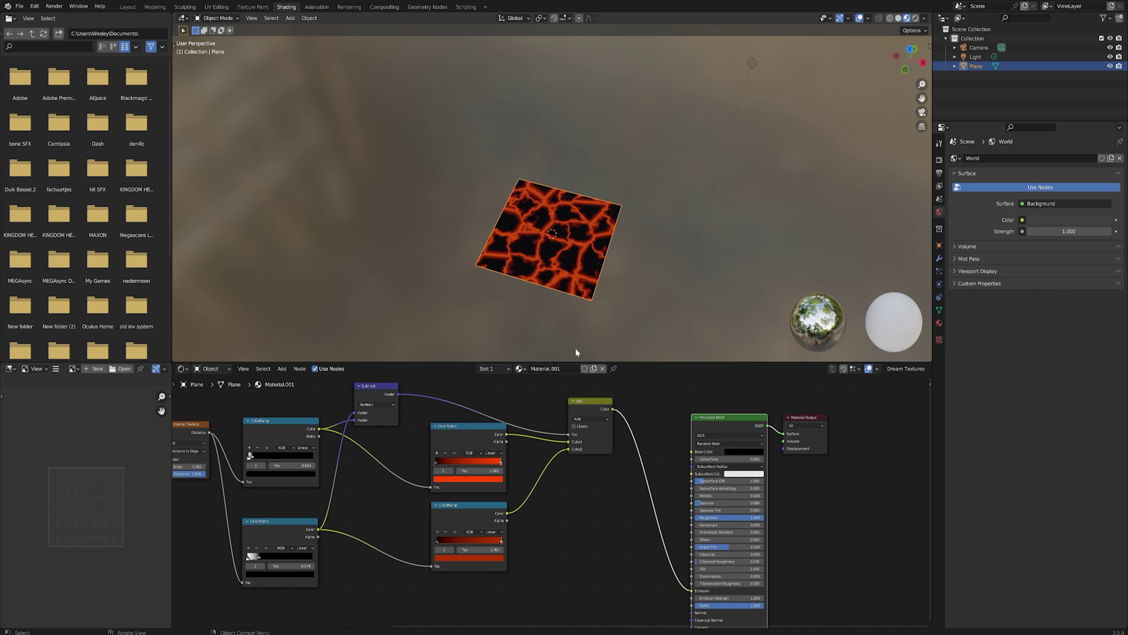
middle_drag(625, 417, 588, 429)
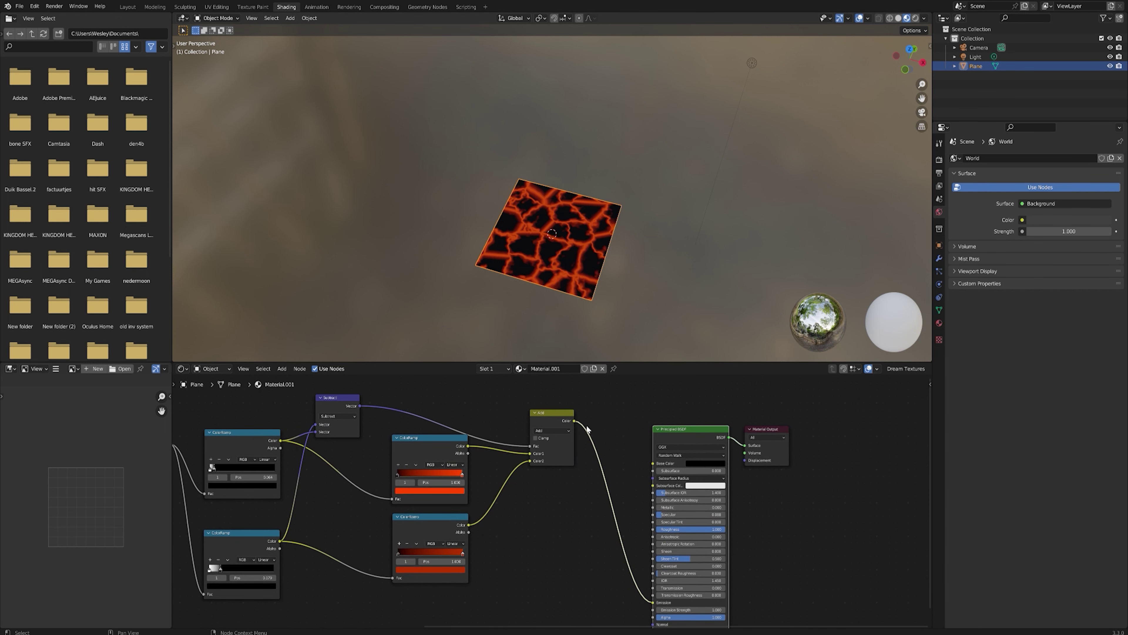
Add an Emission shader fed by the Add colour, placed beside the Material Output.
drag(575, 421, 627, 414)
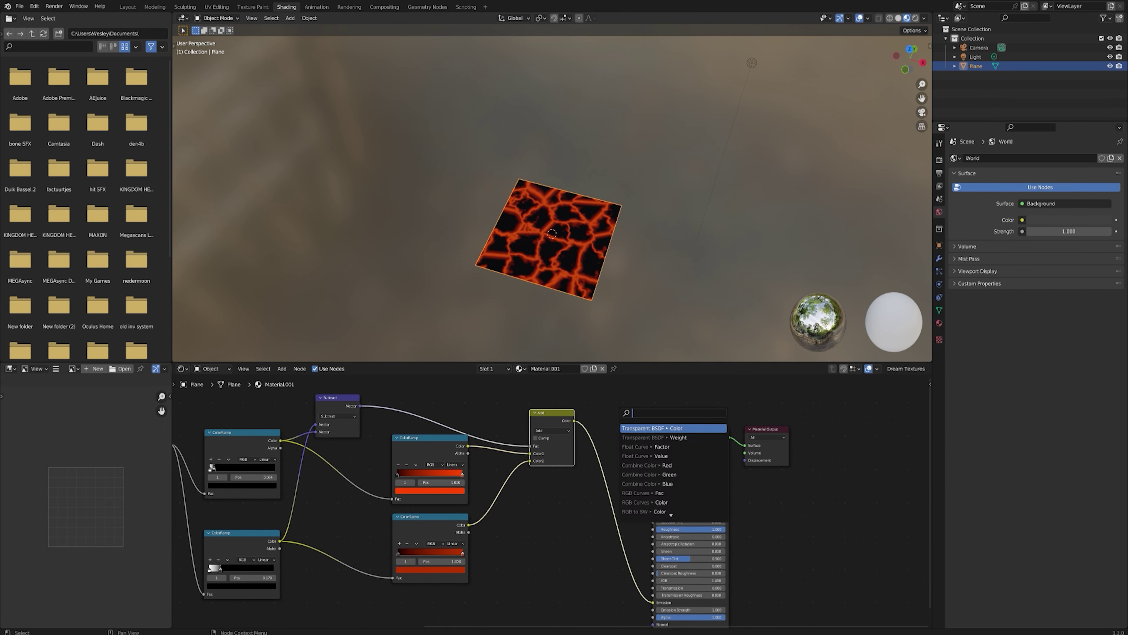
text(emis)
key(Return)
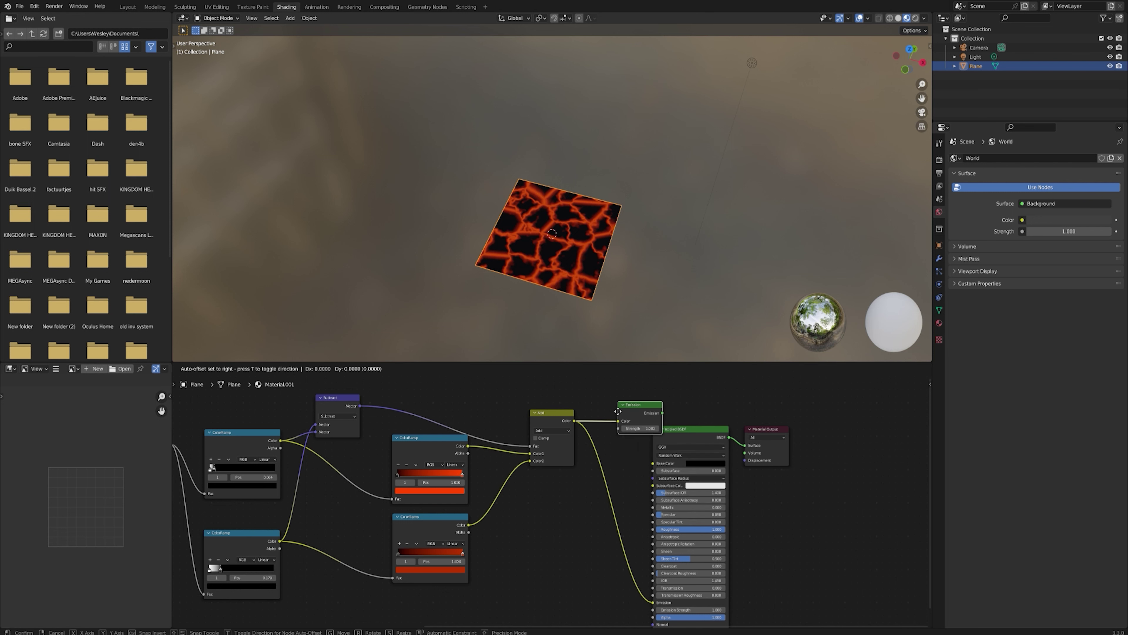
click(613, 410)
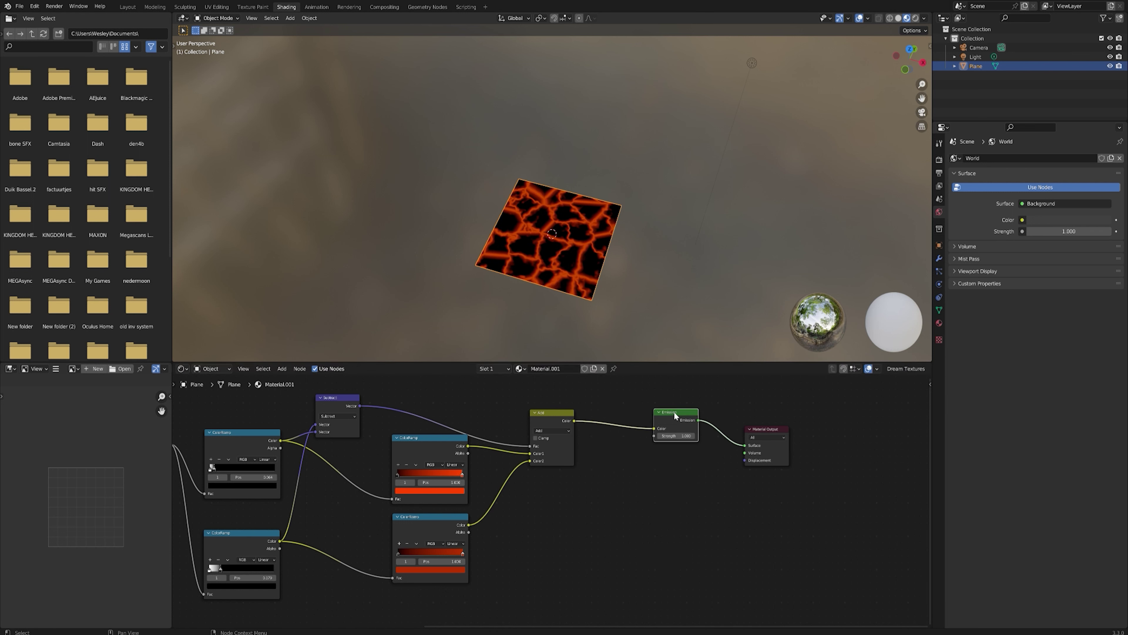
drag(675, 414, 696, 431)
scroll(554, 514, down, 4)
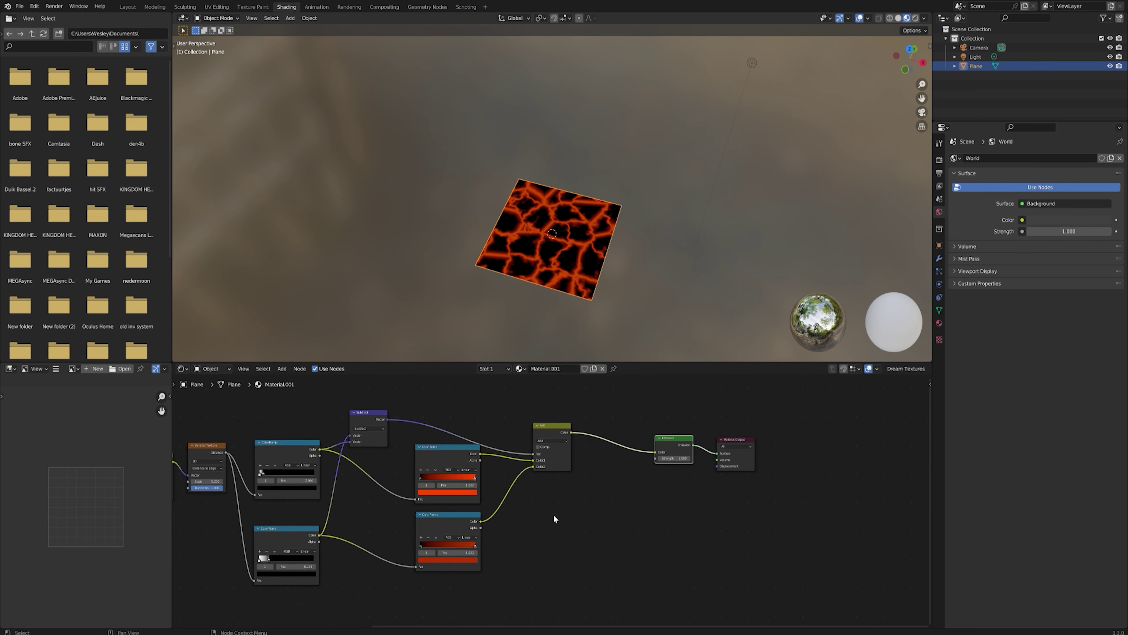
scroll(552, 514, up, 2)
middle_drag(547, 524, 649, 495)
scroll(642, 500, down, 3)
middle_drag(596, 533, 658, 519)
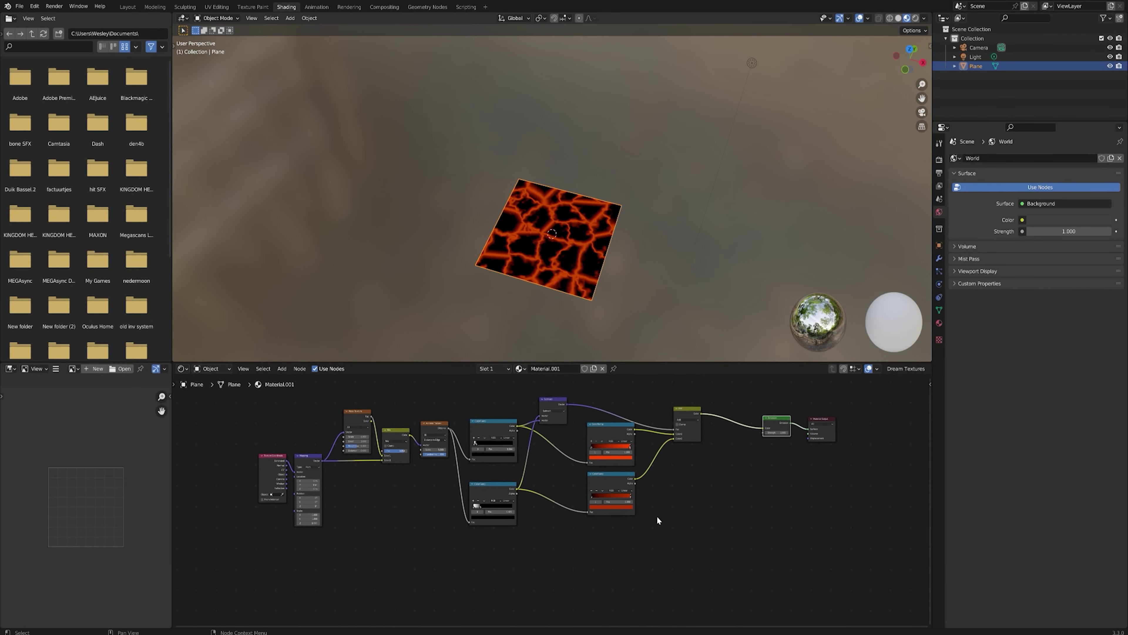
Copy the crack-generating nodes and place a duplicate tree below the original.
drag(642, 571, 222, 410)
key(ctrl+c)
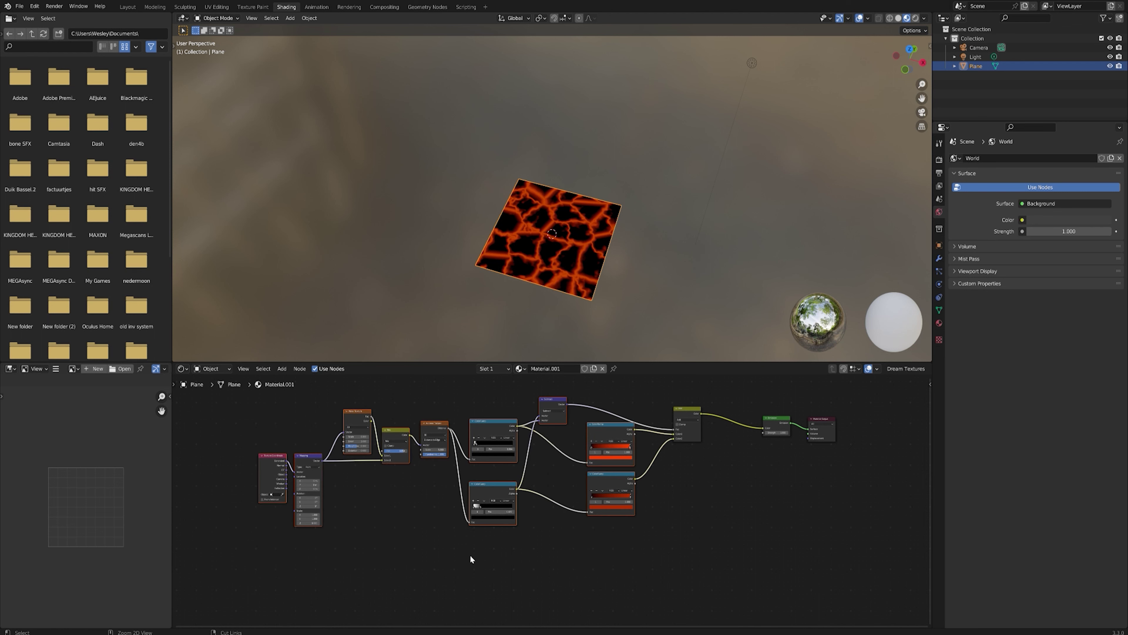
middle_drag(471, 557, 484, 479)
click(474, 502)
key(ctrl+v)
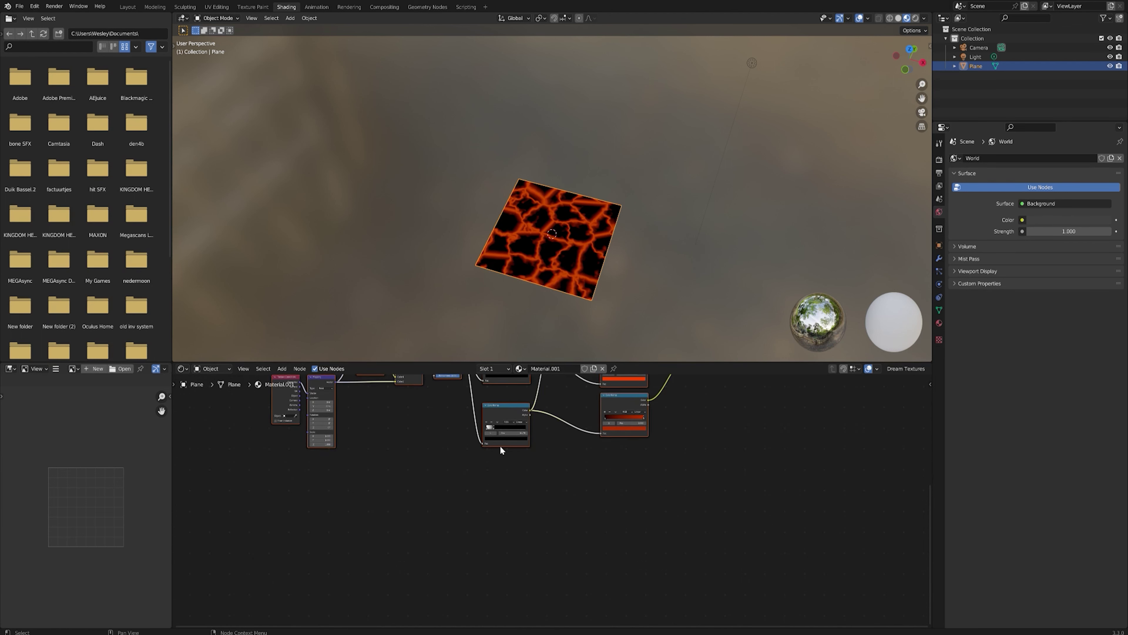
key(shift+d)
click(498, 563)
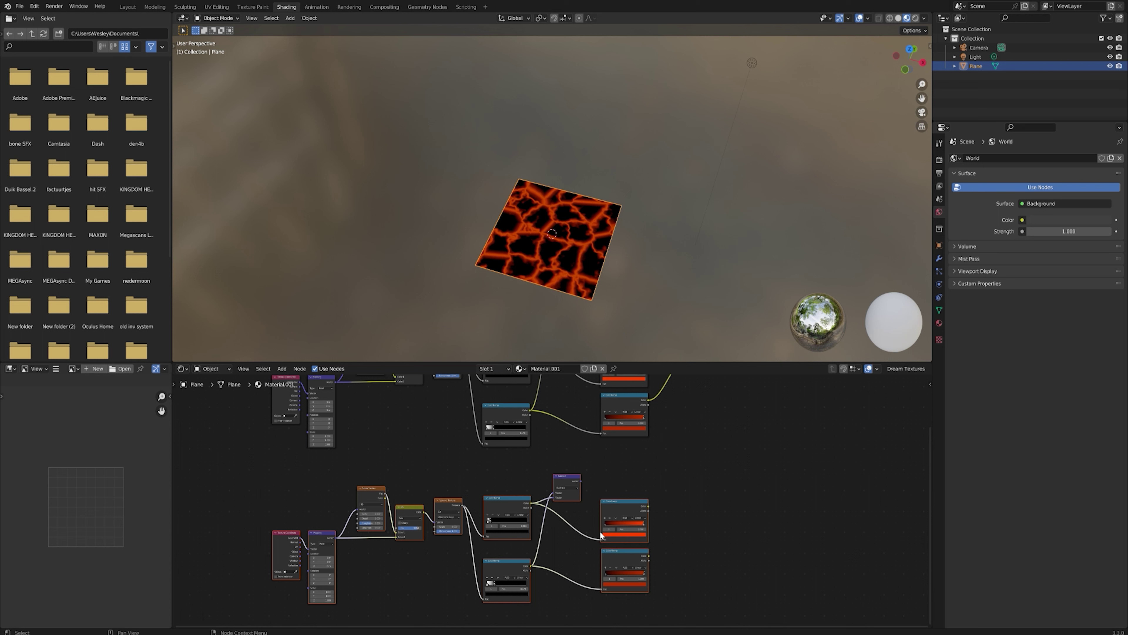
middle_drag(648, 503, 642, 452)
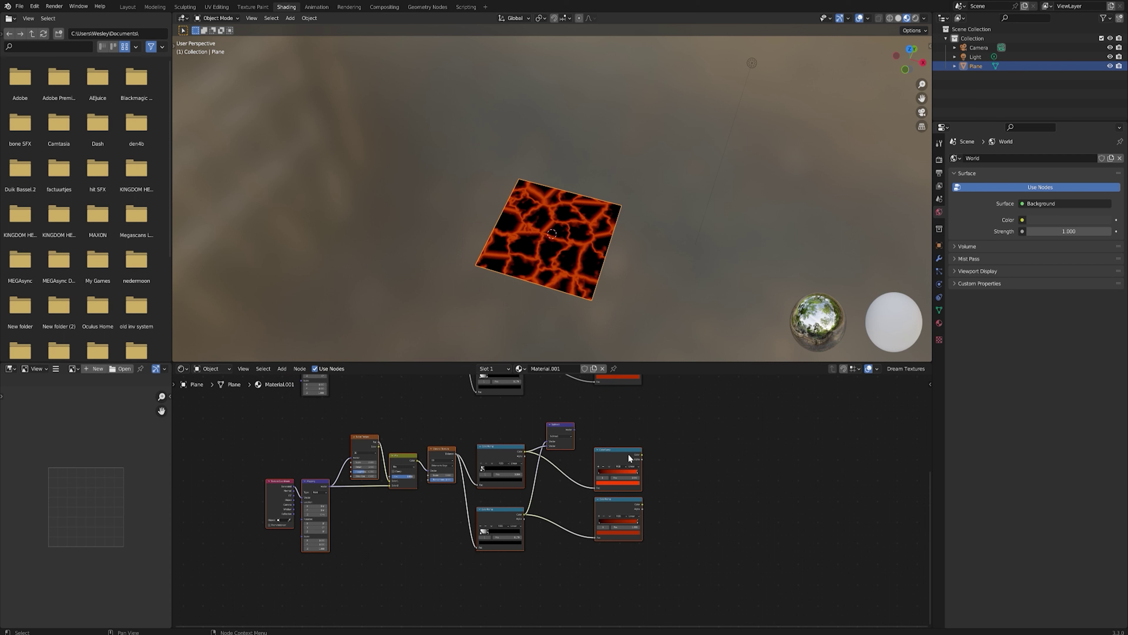
scroll(542, 461, up, 2)
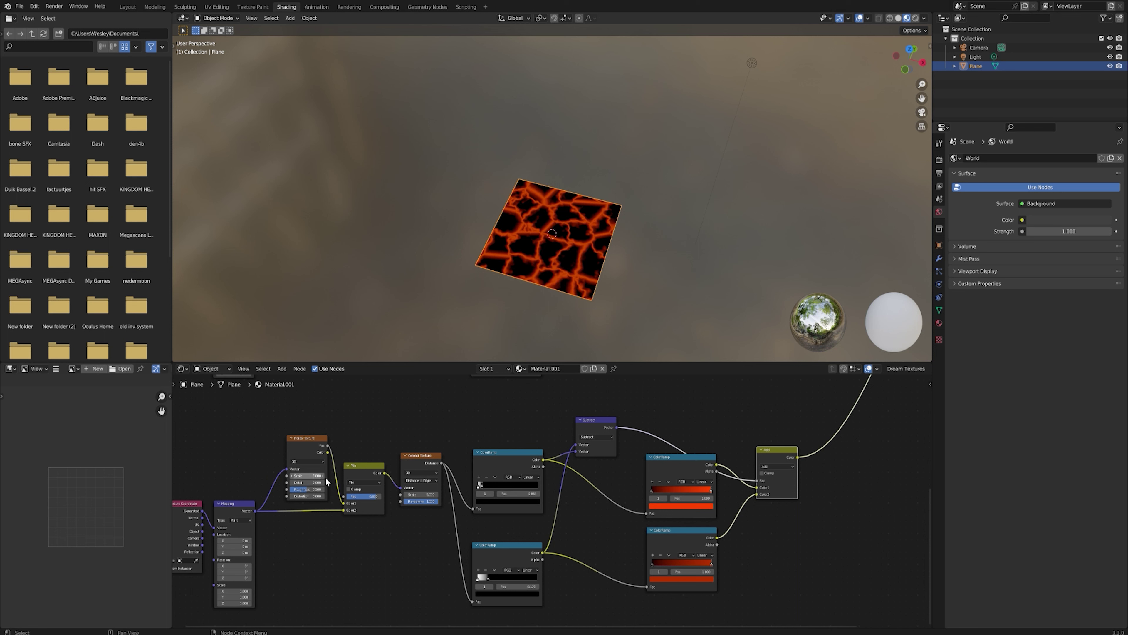
Raise the duplicate tree's Voronoi Scale to 15.5 for finer cracks.
drag(415, 491, 450, 491)
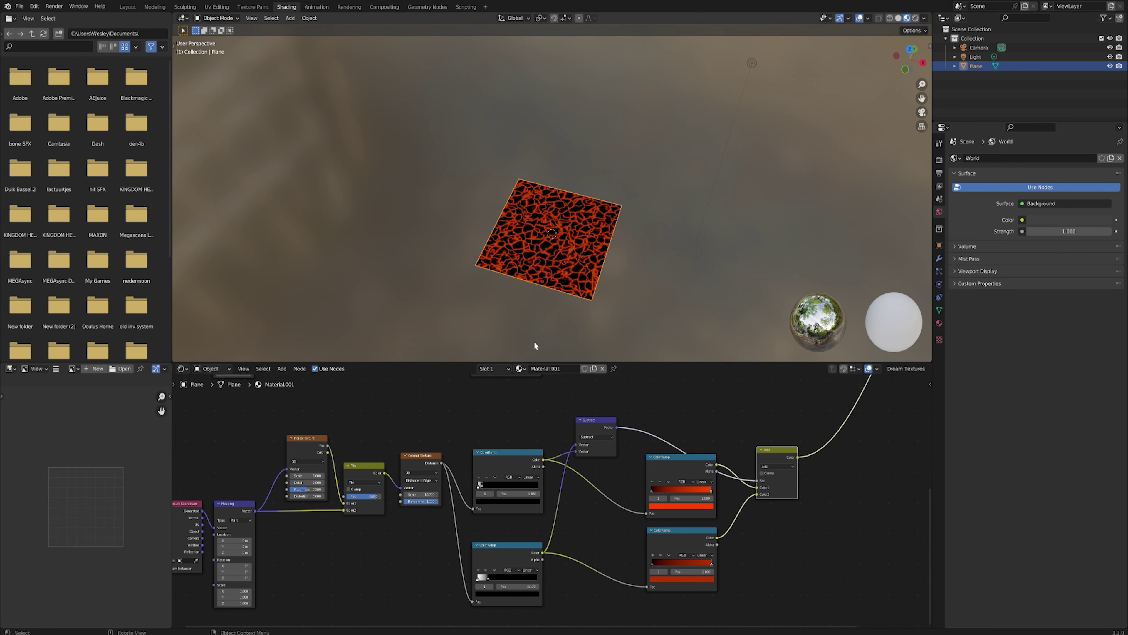
middle_drag(603, 229, 601, 243)
scroll(567, 249, up, 3)
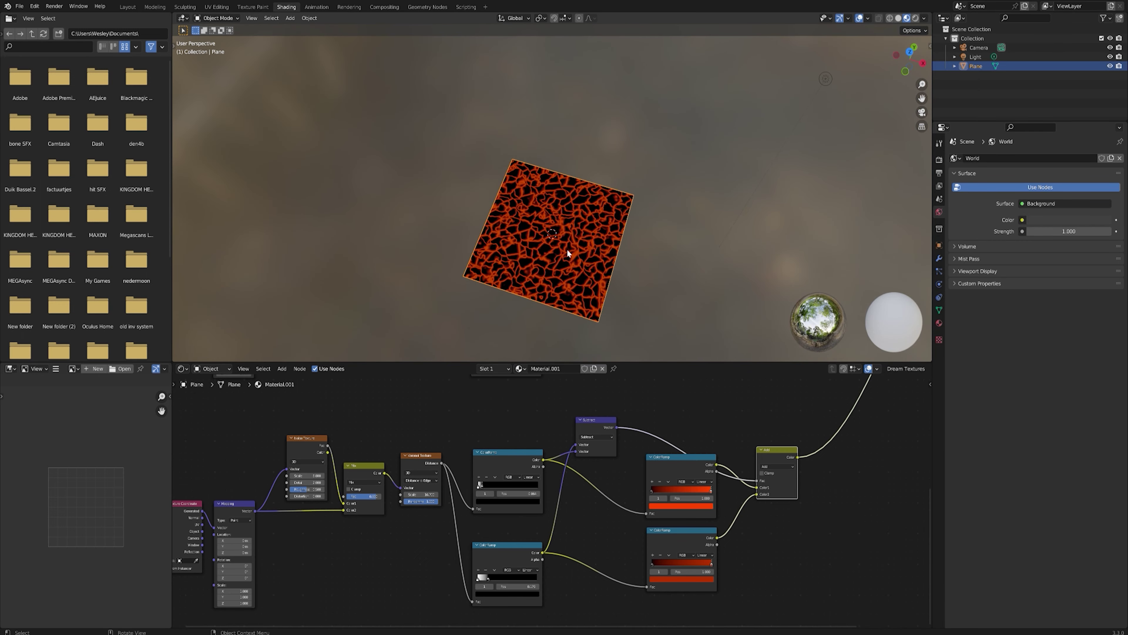
shift+scroll(559, 289, down, 2)
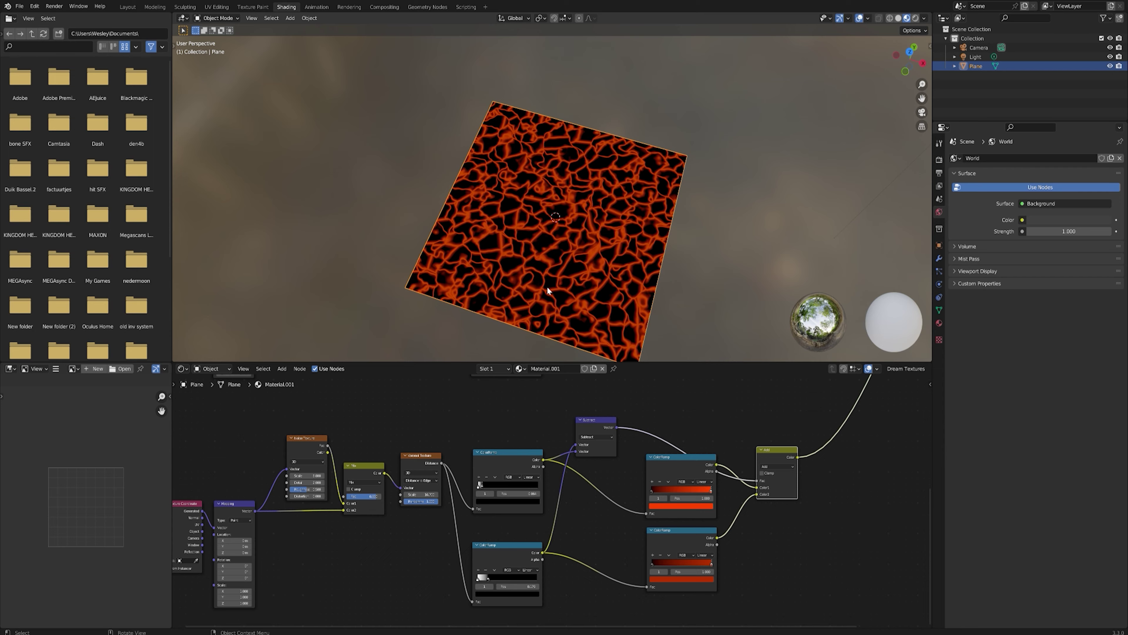
Set the Noise Texture to Scale about 20.37, Detail 2.9 and Distortion 0.2.
drag(307, 475, 388, 496)
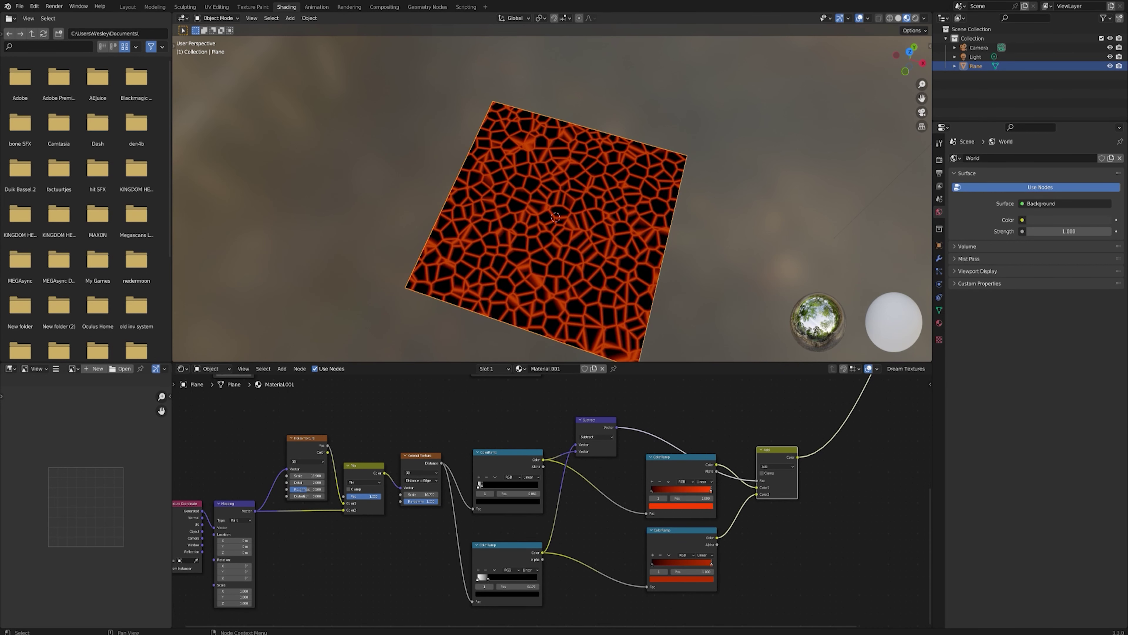
scroll(550, 319, up, 4)
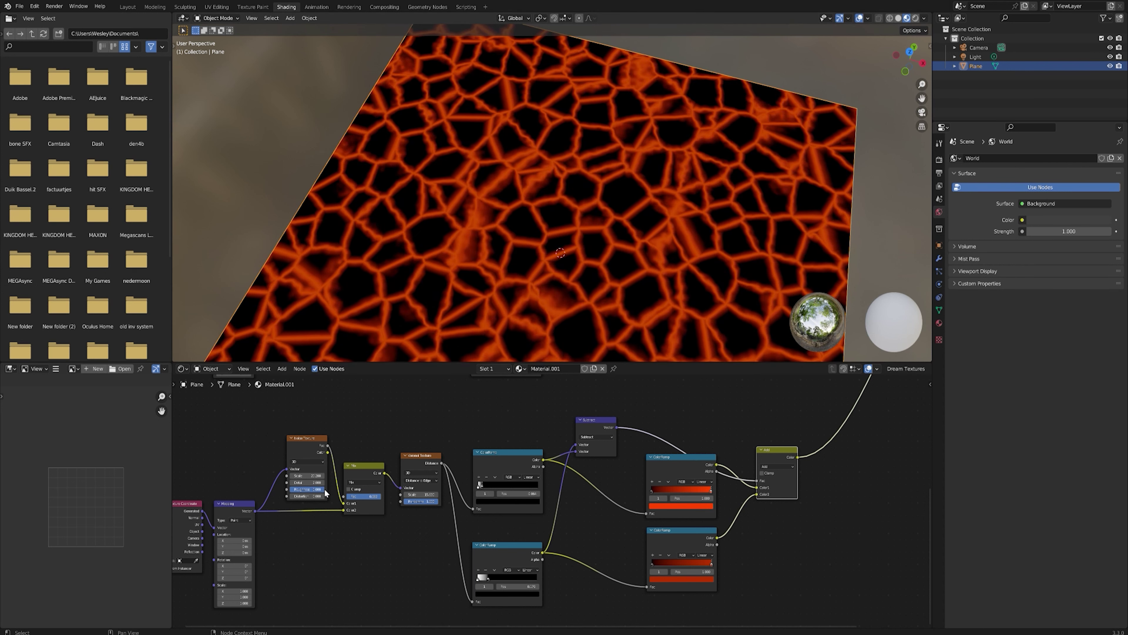
drag(311, 482, 326, 482)
drag(309, 496, 317, 496)
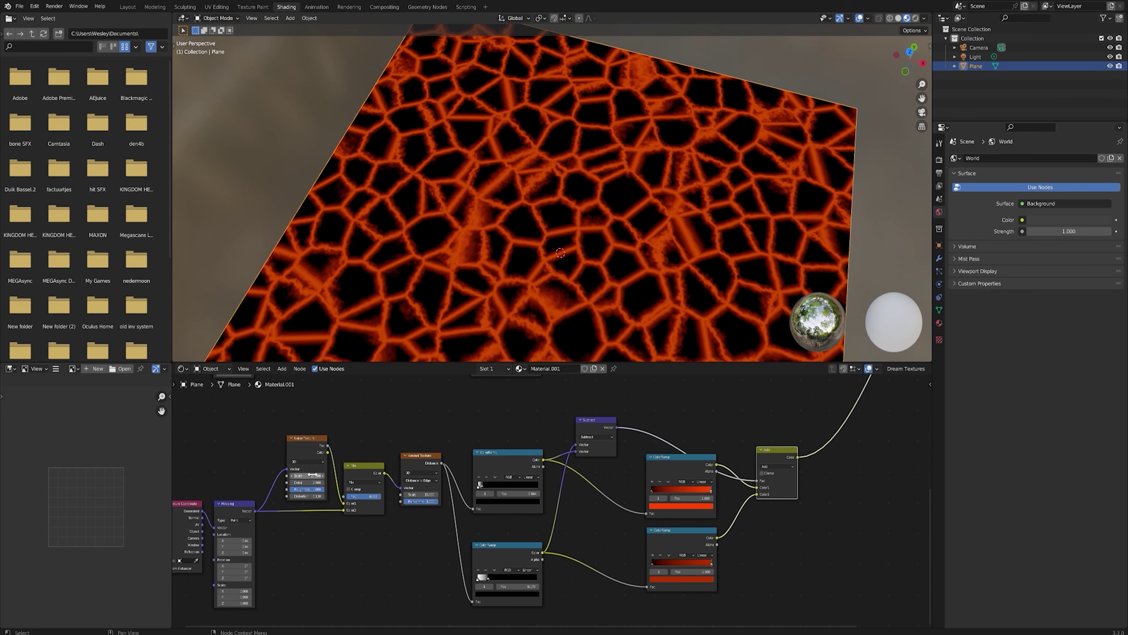
shift+drag(311, 475, 317, 475)
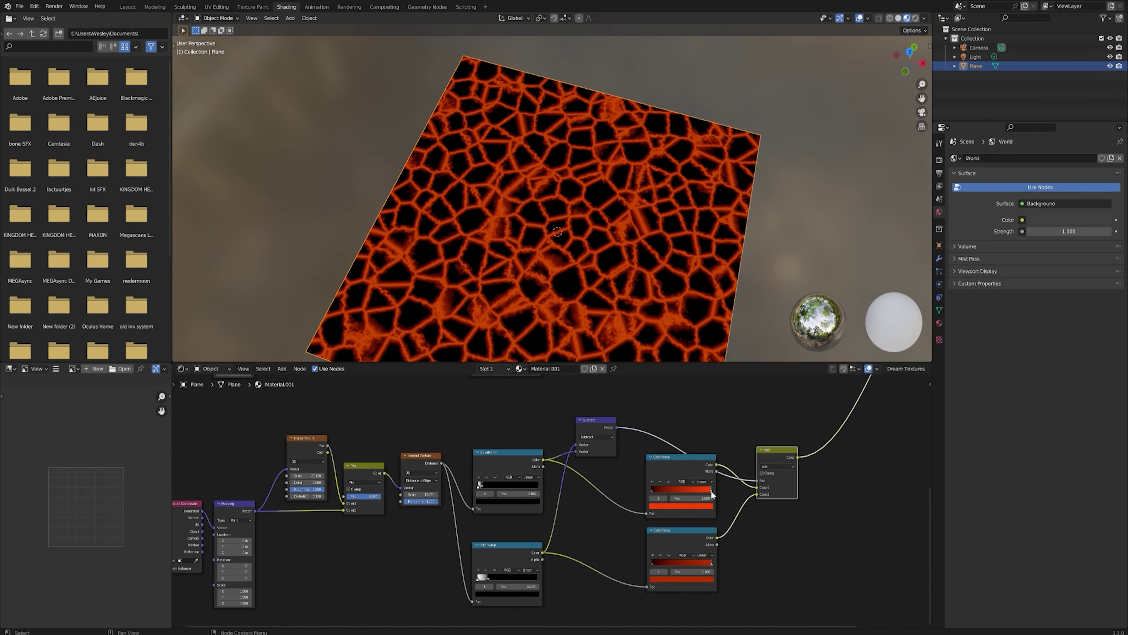
Change the ramp stop to a darker red at value 0.587 and reposition both Add nodes.
click(707, 506)
drag(667, 462, 675, 463)
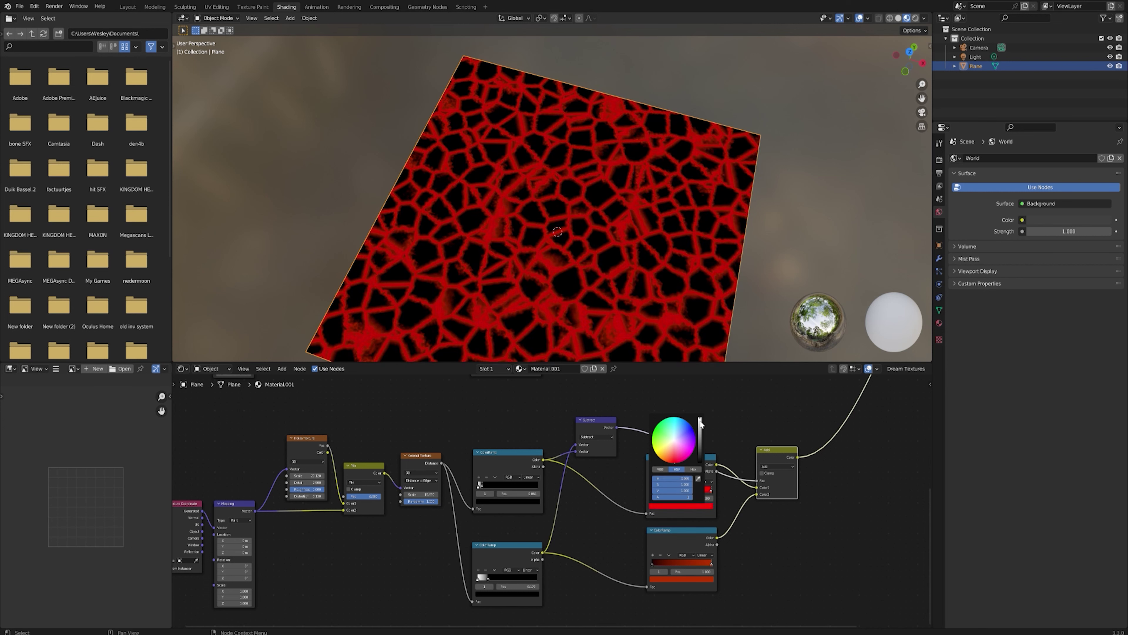
drag(700, 423, 700, 426)
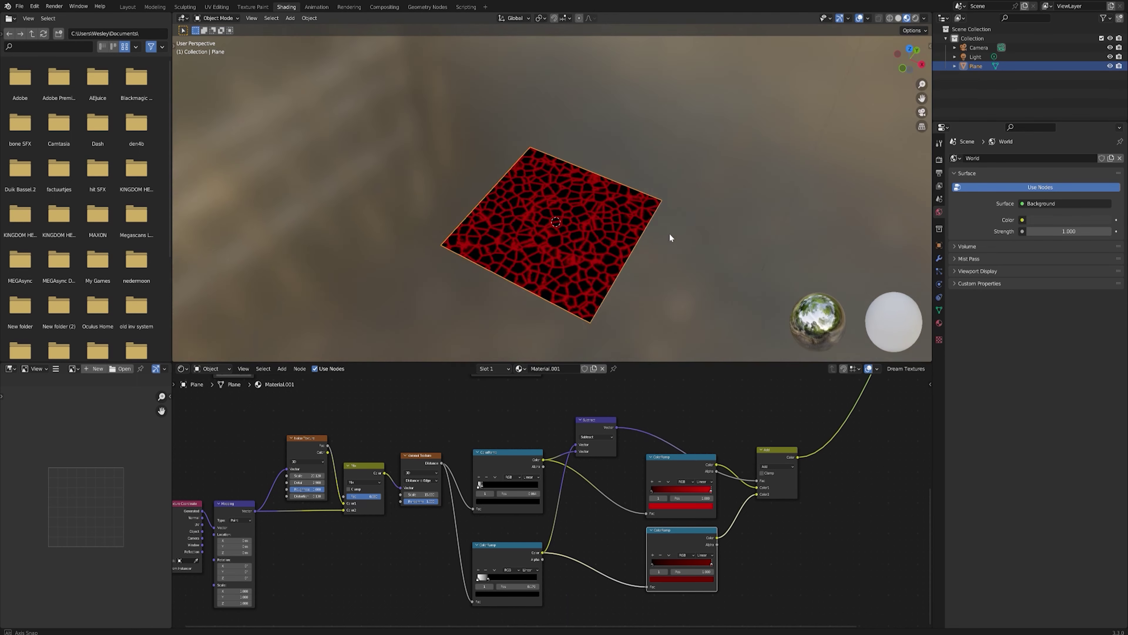
middle_drag(669, 234, 585, 226)
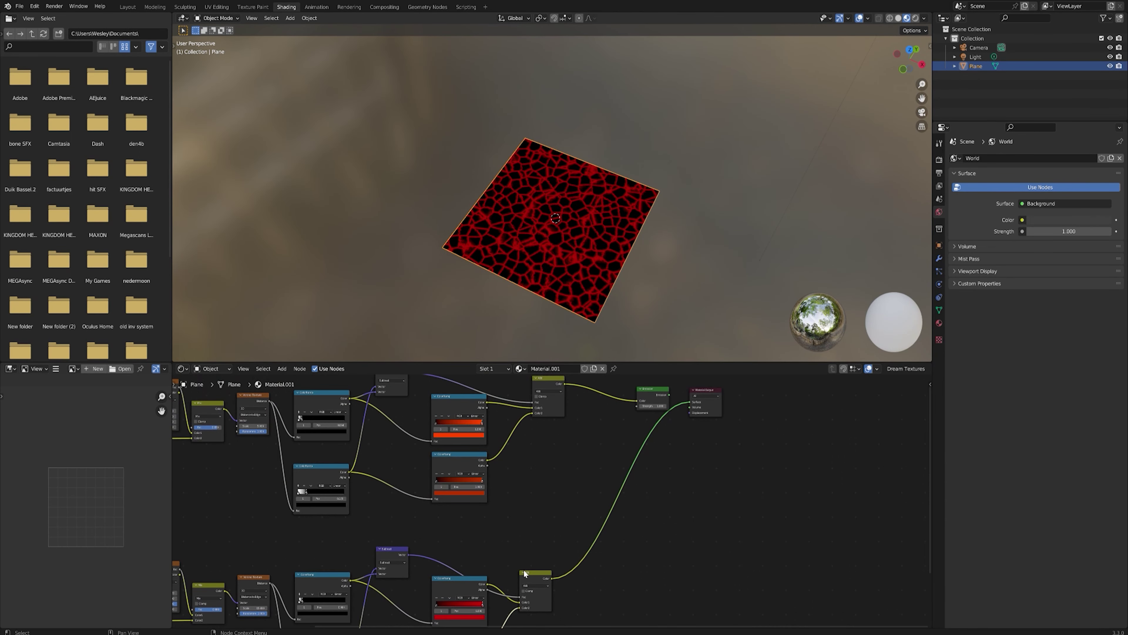
drag(529, 569, 540, 496)
drag(555, 383, 546, 382)
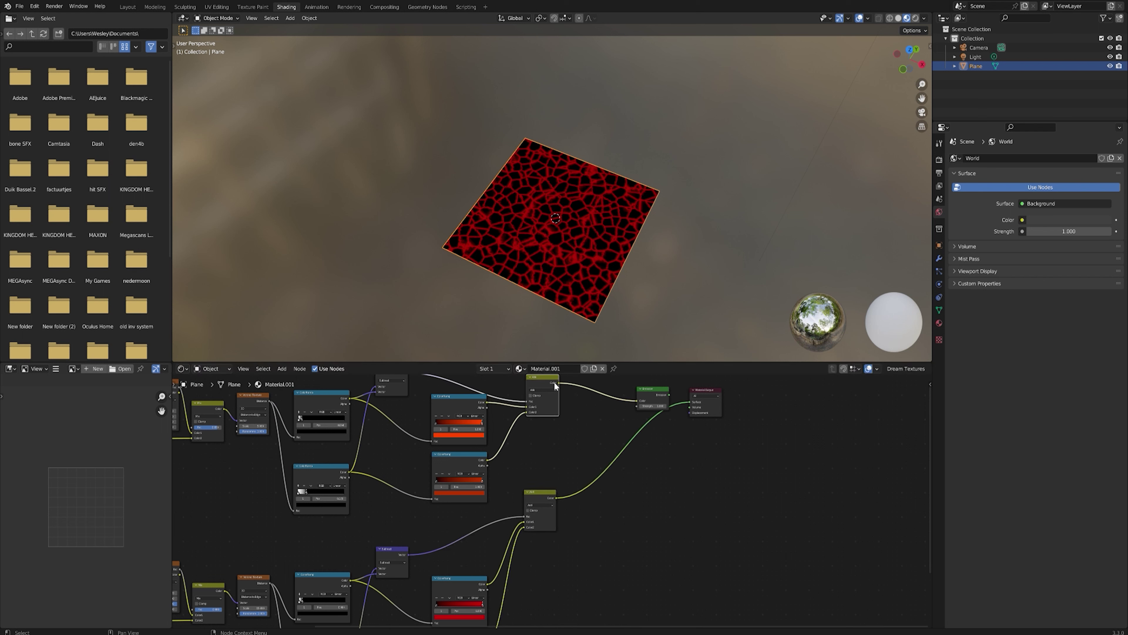
Add a Mix Color node joining the upper and lower Add nodes.
drag(555, 383, 585, 418)
text(mix c)
key(Return)
click(585, 417)
drag(556, 497, 582, 449)
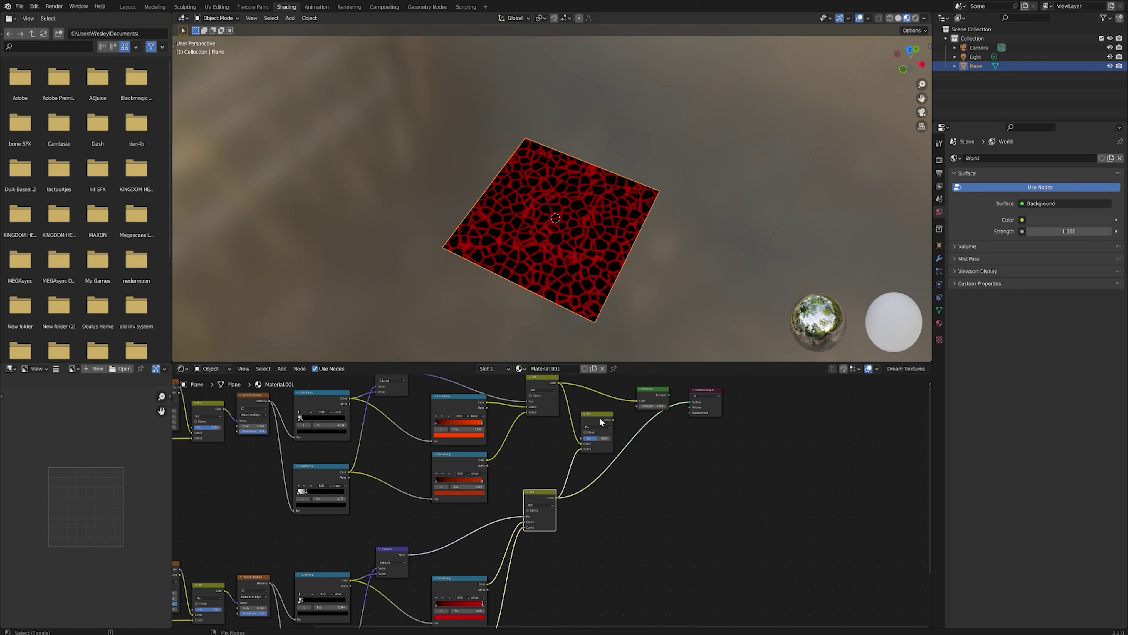
ctrl+shift+click(600, 420)
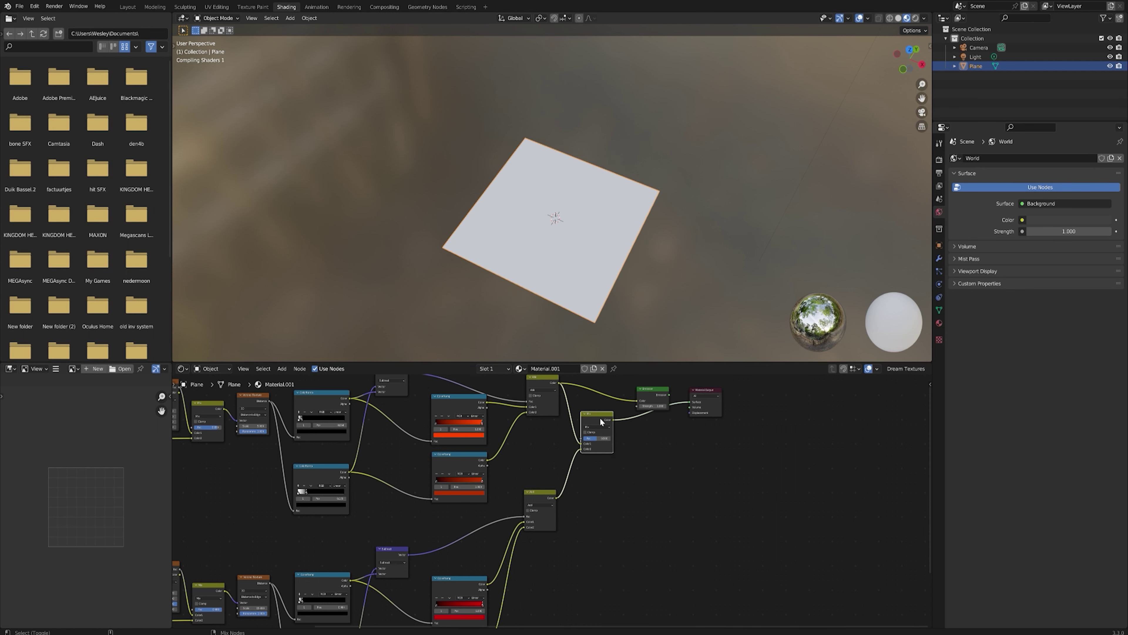
Preview the upper crack ColorRamp alone, showing white cracks on black.
middle_drag(603, 243, 587, 221)
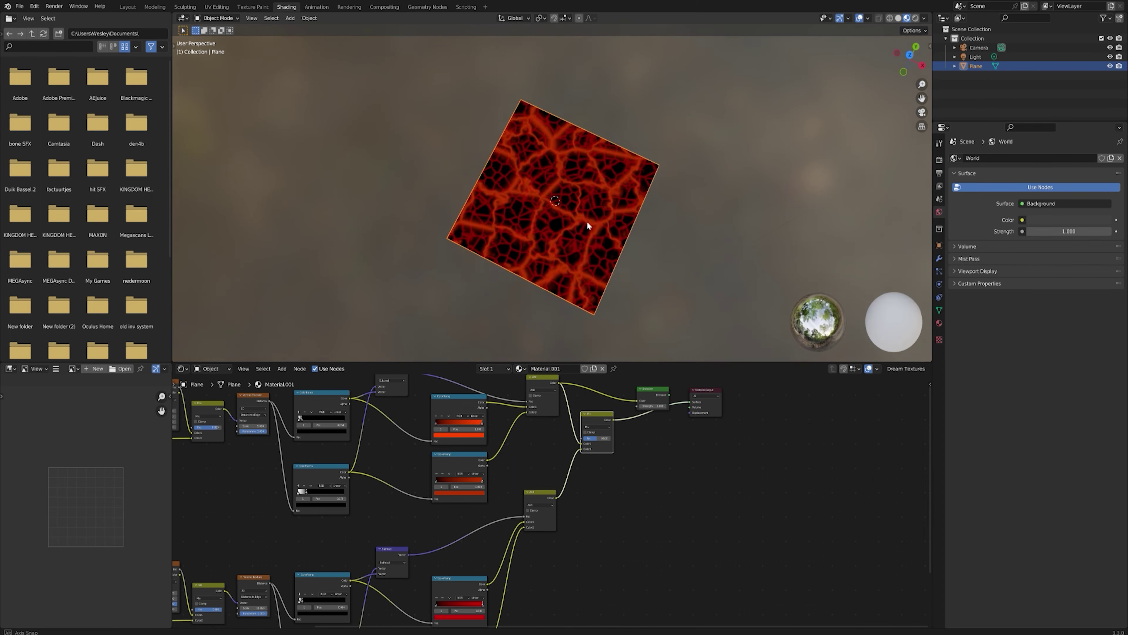
scroll(586, 222, up, 3)
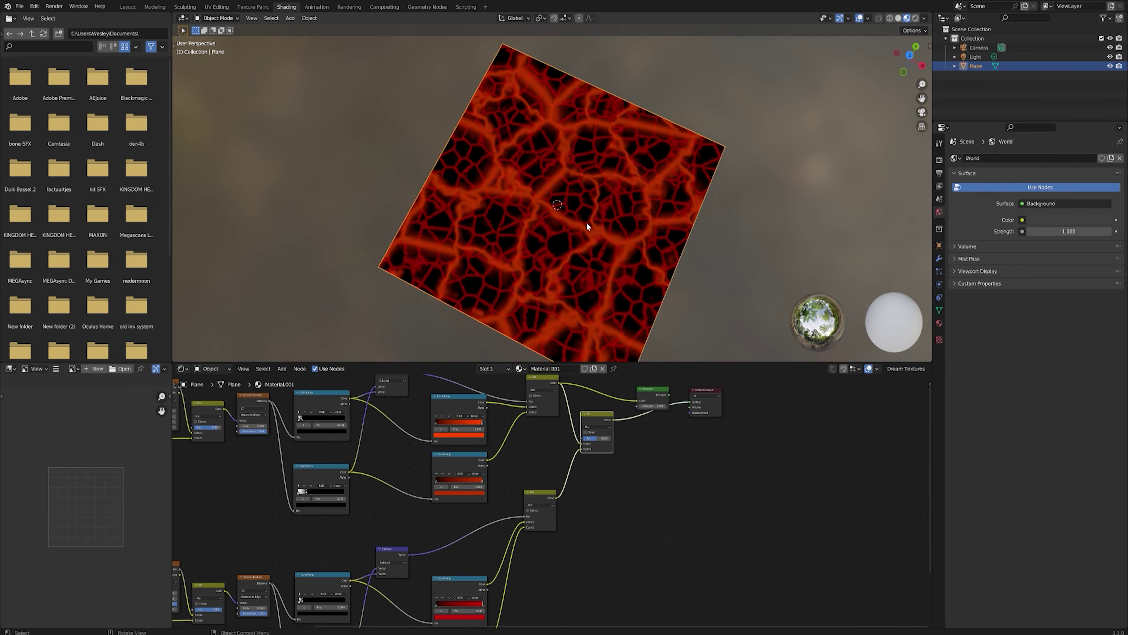
scroll(587, 226, up, 1)
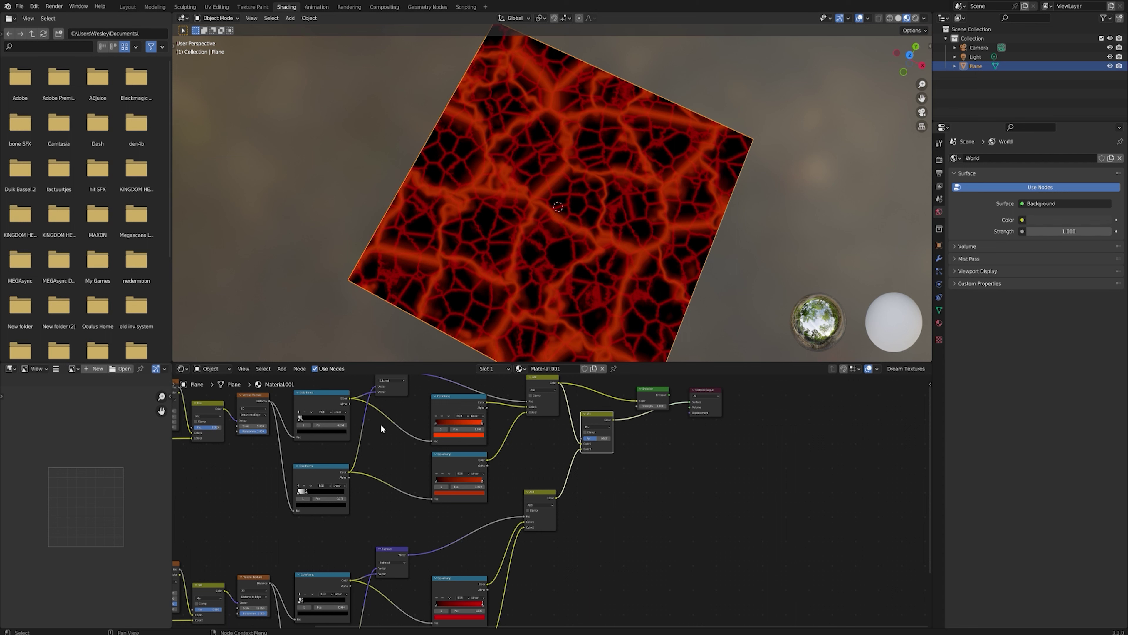
middle_drag(381, 425, 409, 453)
ctrl+shift+click(344, 426)
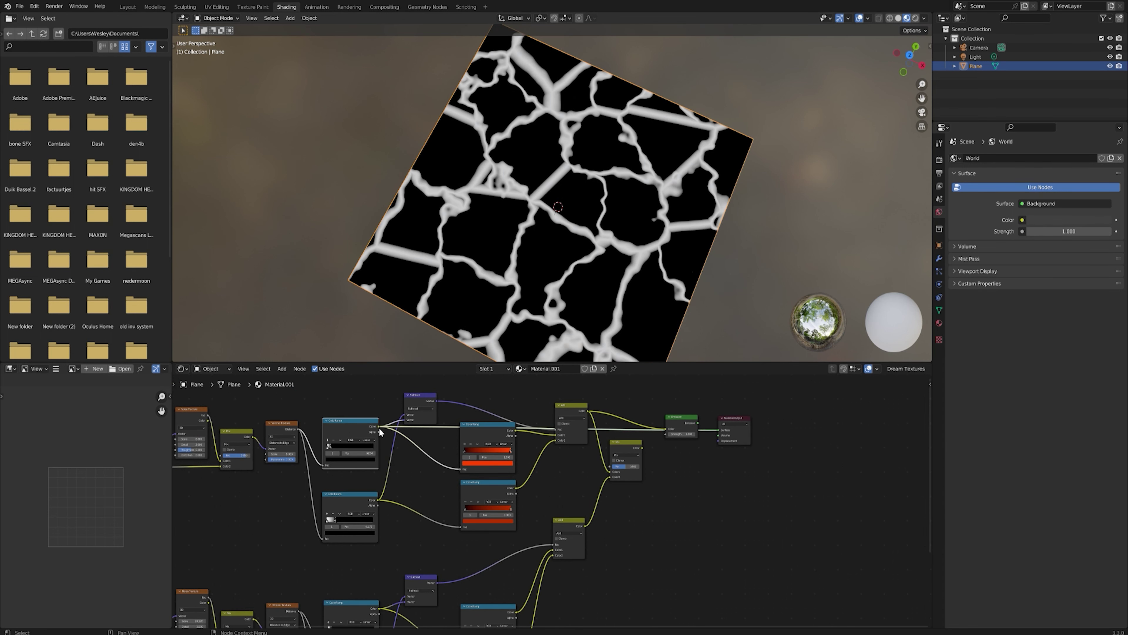
Connect the upper crack mask to the Mix factor and swap its two colour inputs.
drag(378, 427, 610, 466)
ctrl+shift+click(607, 452)
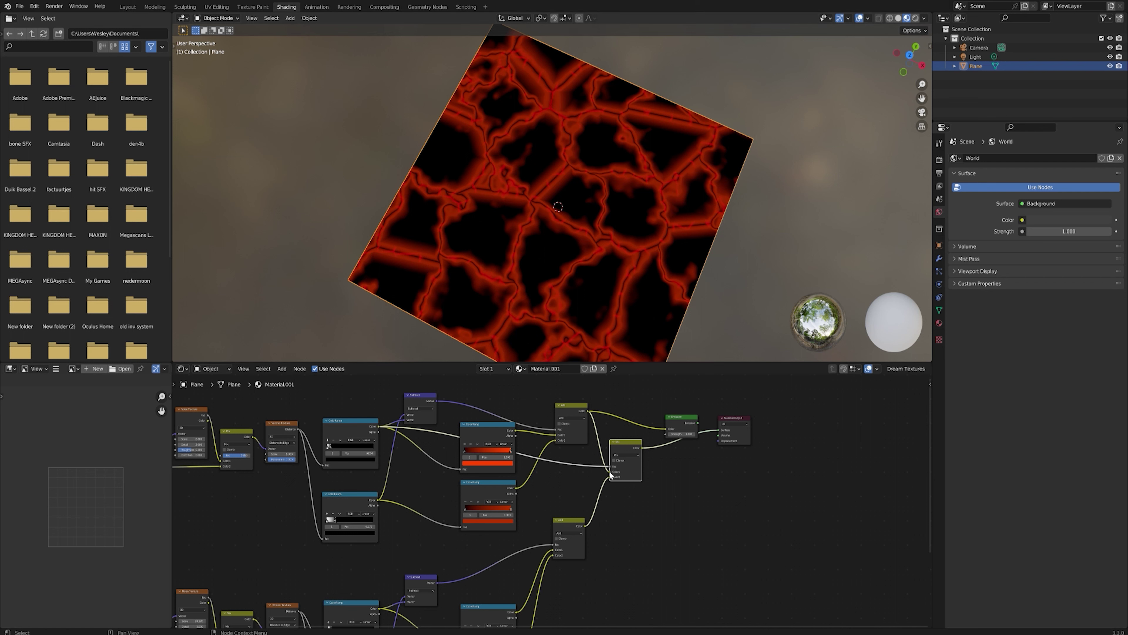
drag(608, 477, 609, 471)
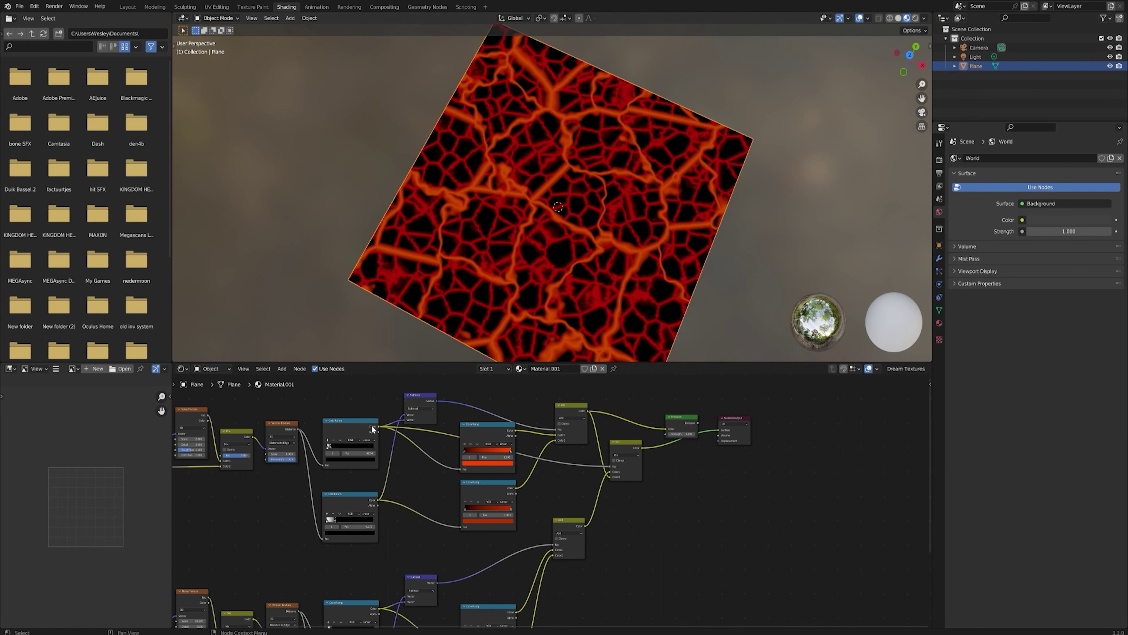
Try an Invert node after the crack mask, then delete it.
drag(379, 427, 551, 457)
text(inver)
key(Return)
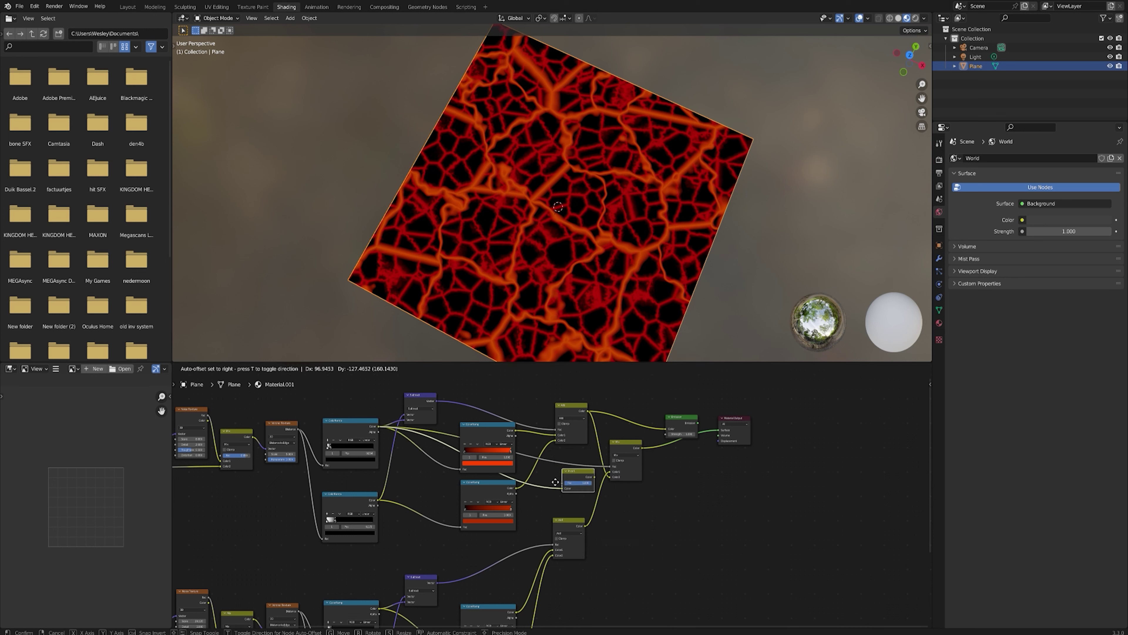
click(545, 478)
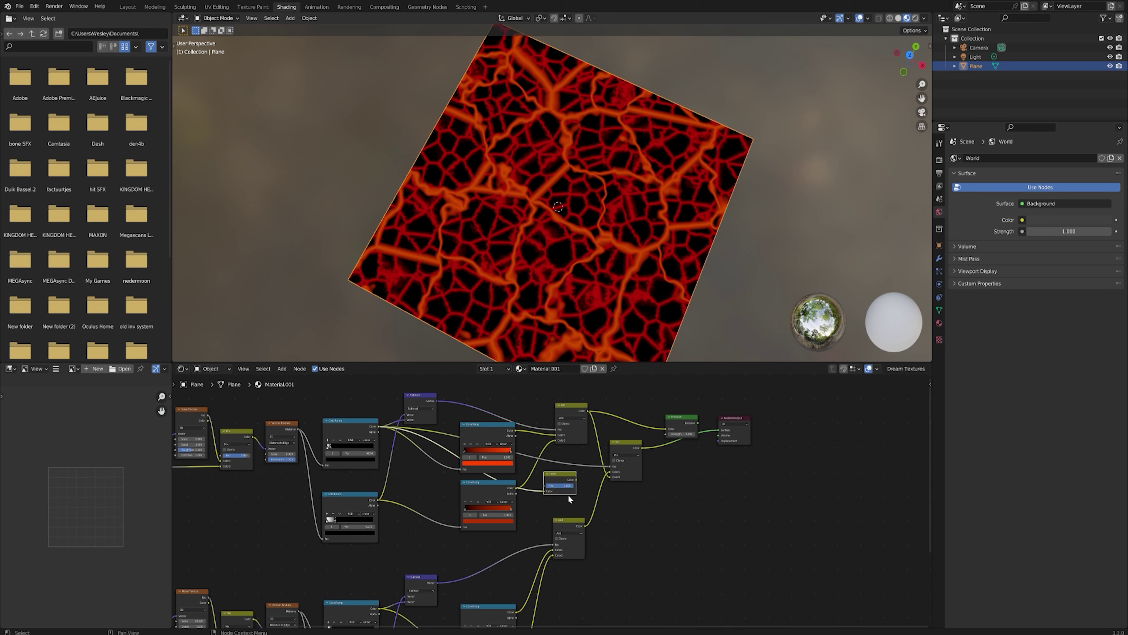
key(x)
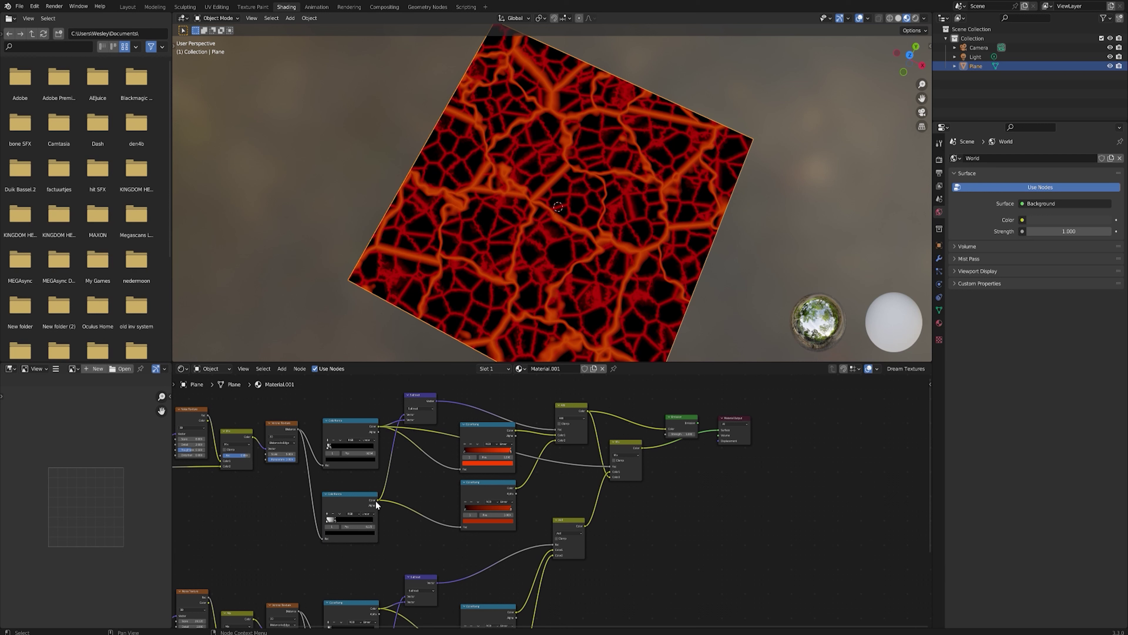
Wire the lower crack ColorRamp into the Mix and orbit to view the layered cracks.
click(346, 495)
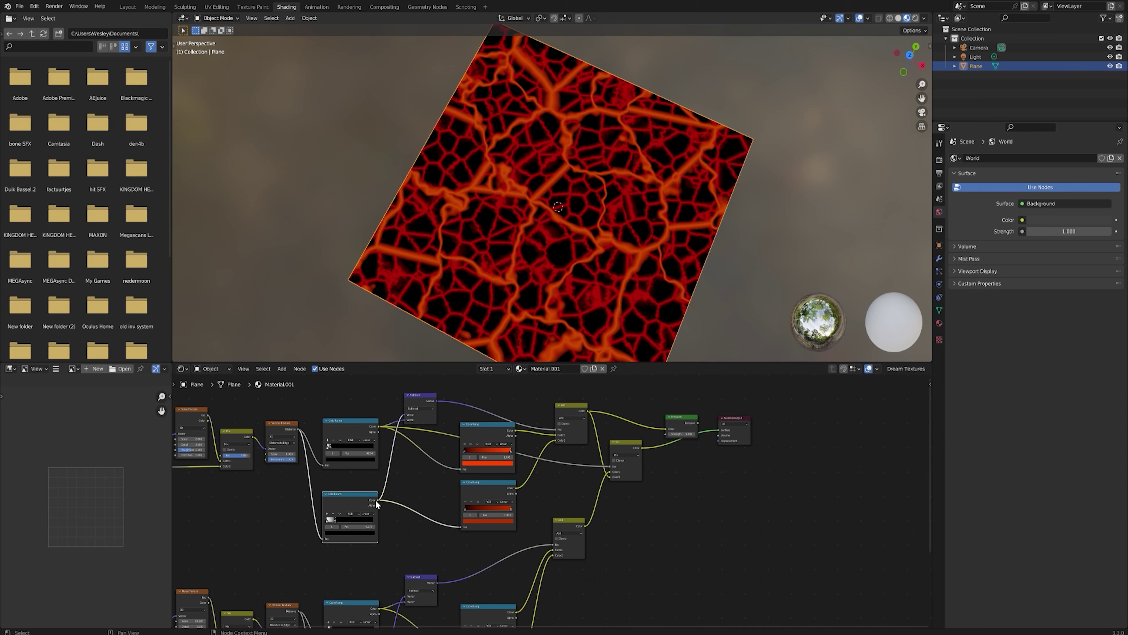
drag(376, 500, 608, 467)
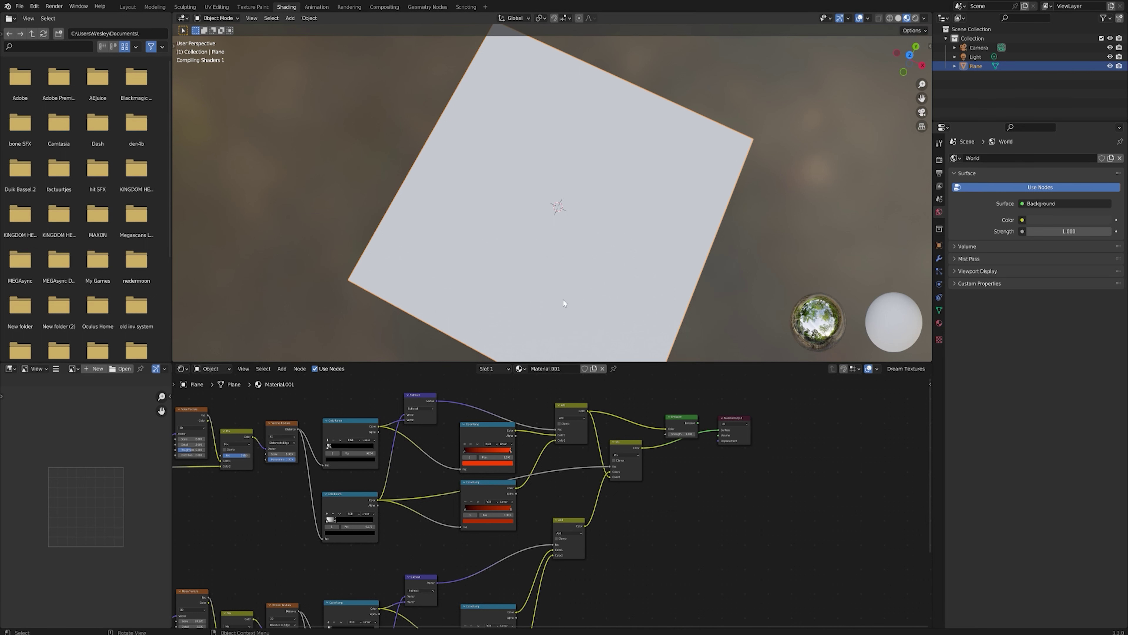
middle_drag(584, 285, 579, 209)
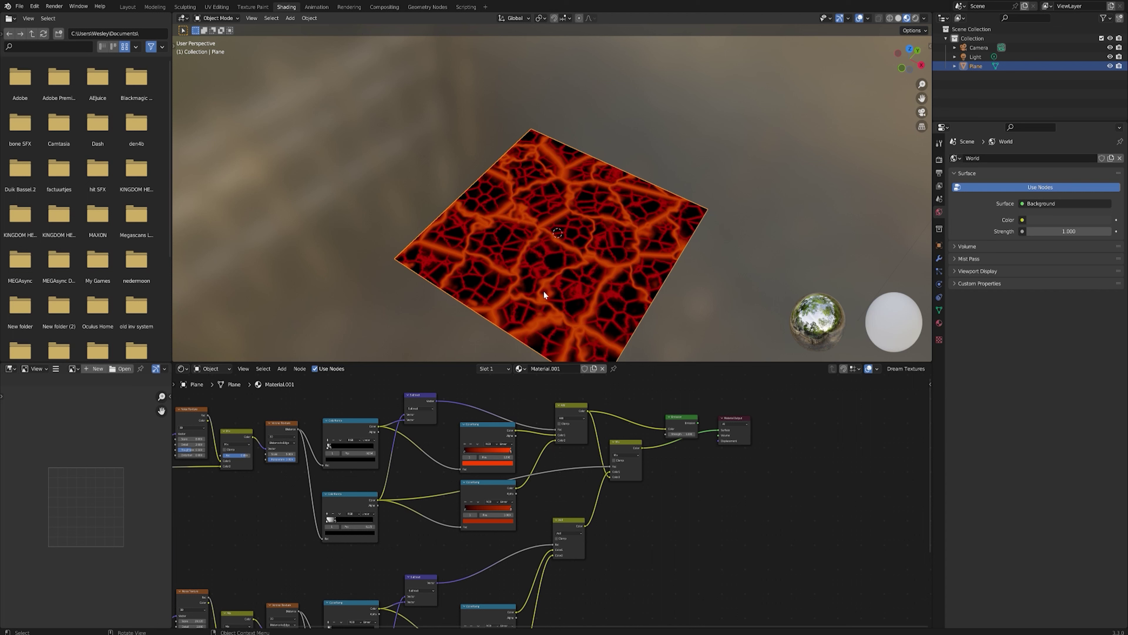
mouse_move(542, 268)
middle_down()
mouse_move(553, 284)
mouse_move(552, 273)
middle_up()
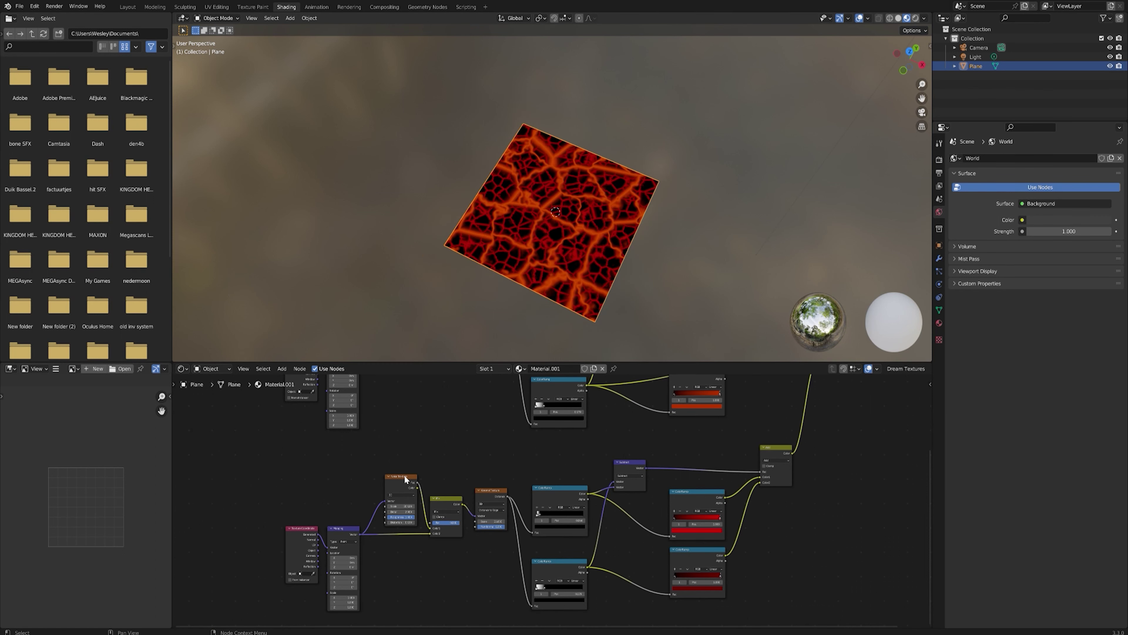
right_click(438, 460)
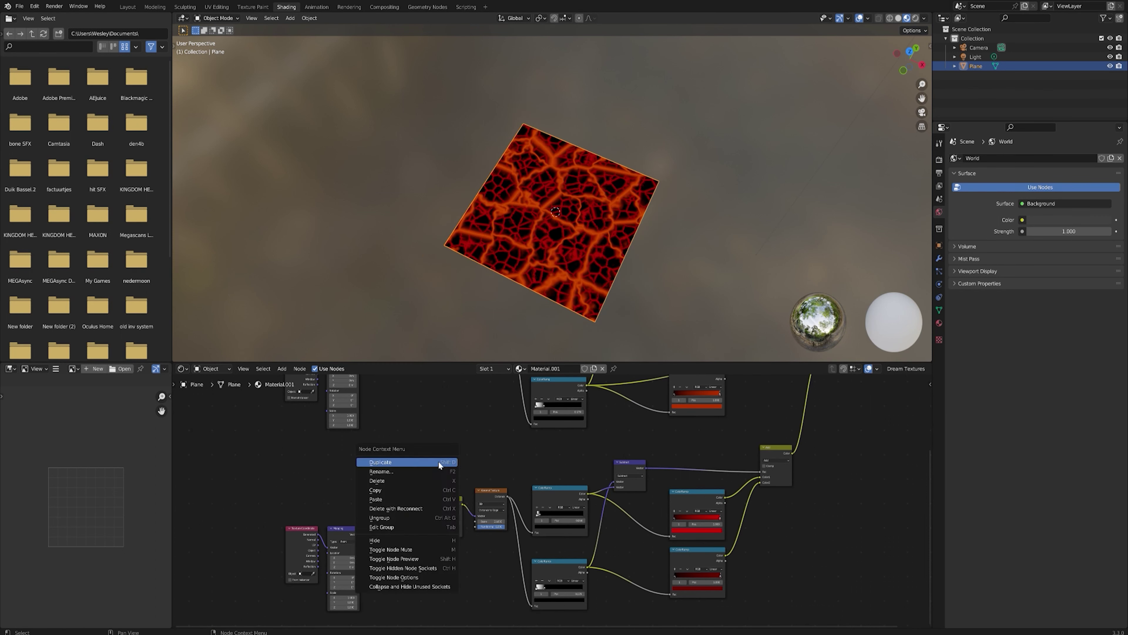
Delete the lower chain's Texture Coordinate and Mapping nodes.
middle_drag(360, 536, 385, 519)
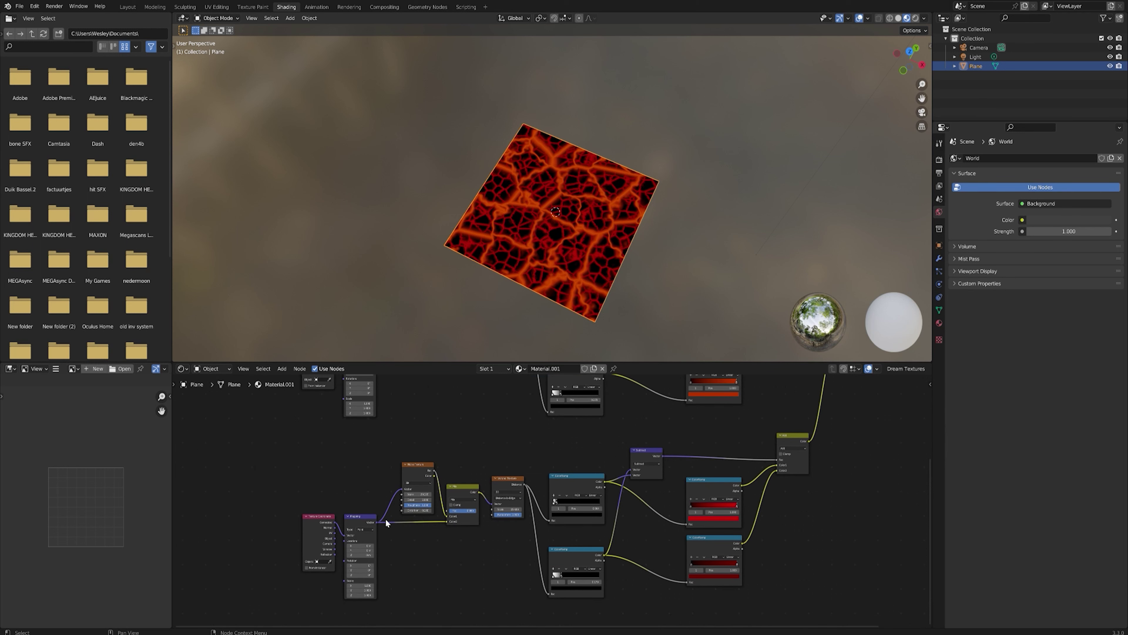
drag(376, 522, 402, 436)
key(Escape)
key(Home)
drag(384, 516, 447, 587)
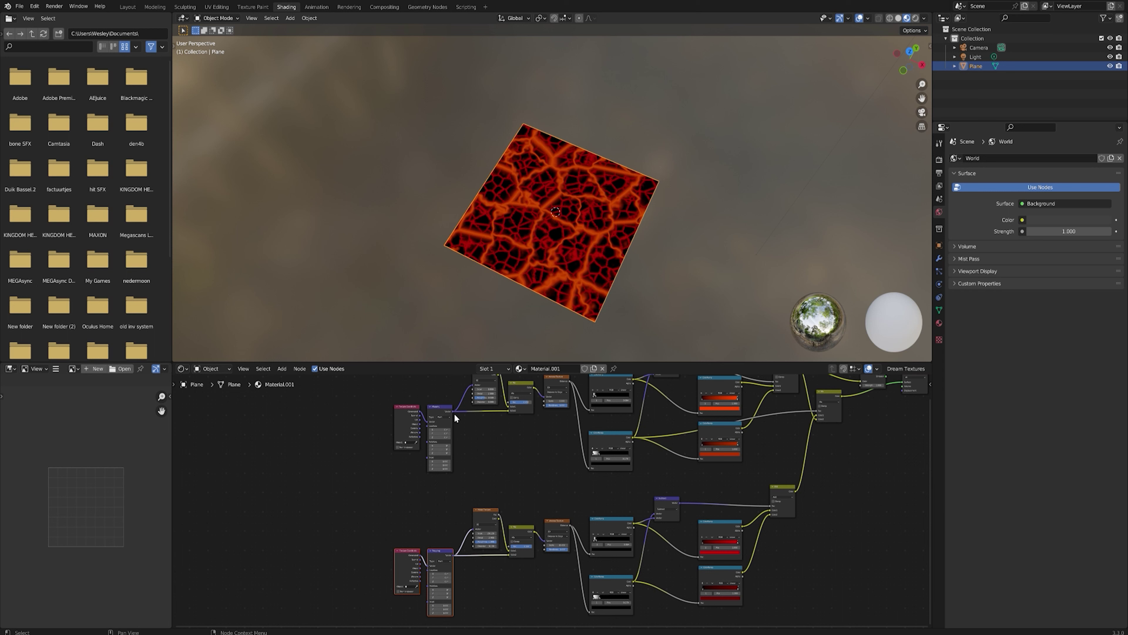
key(x)
Feed the upper Mapping output into the lower crack chain and reposition the shared nodes.
drag(466, 478, 474, 530)
click(402, 421)
drag(386, 415, 509, 555)
drag(416, 504, 422, 566)
click(375, 517)
Add a new Noise Texture linked from the Mapping Vector output.
drag(365, 517, 440, 525)
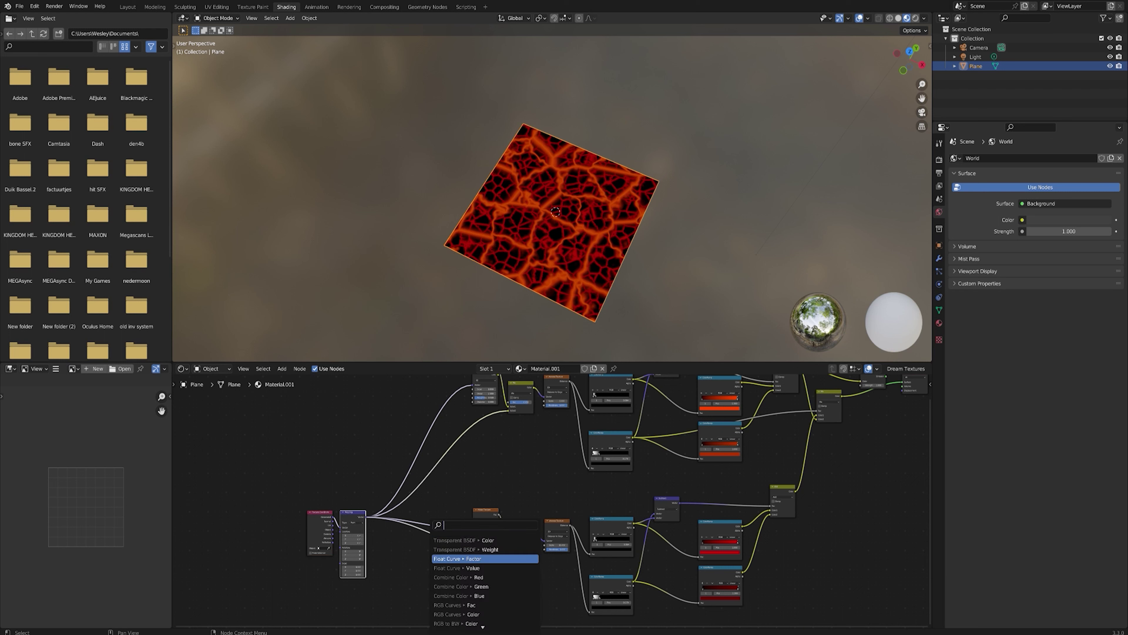
text(noise)
key(Return)
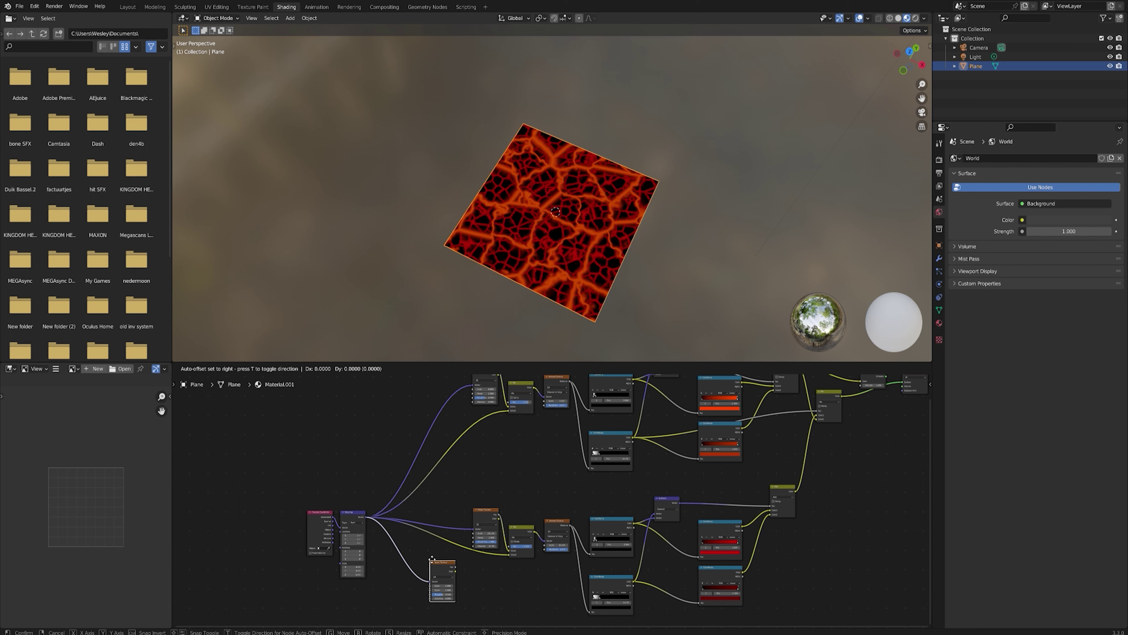
click(472, 584)
middle_drag(521, 585, 459, 493)
scroll(416, 505, up, 1)
scroll(416, 507, up, 1)
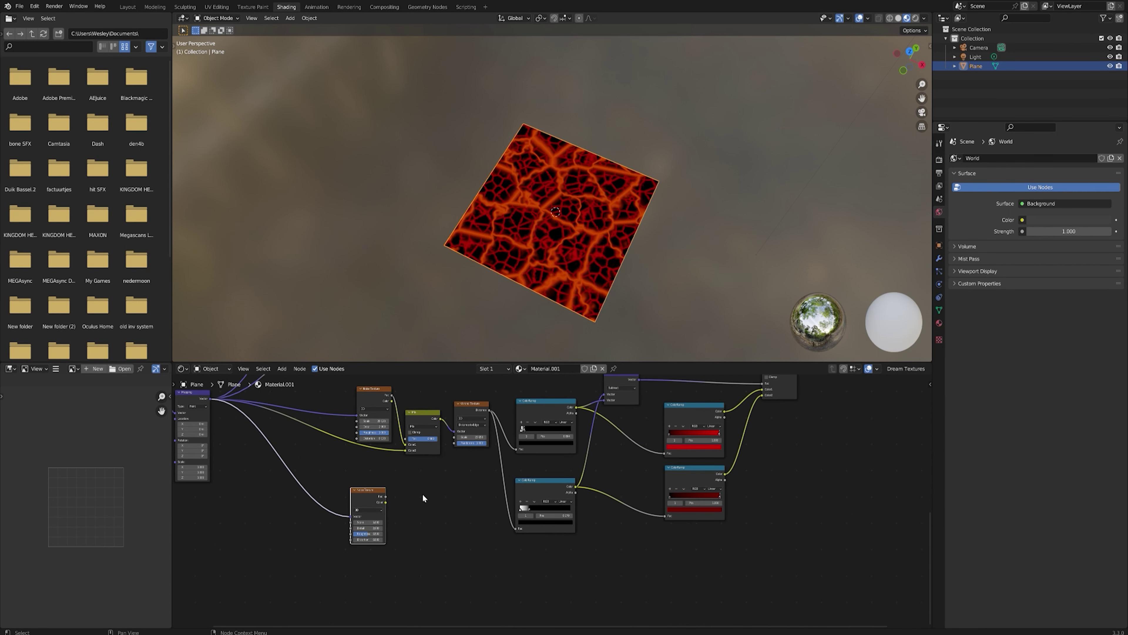
Preview the new noise at Scale 11.2 and sharpen it through a tightened ColorRamp.
ctrl+shift+click(373, 493)
drag(368, 522, 418, 500)
text(color)
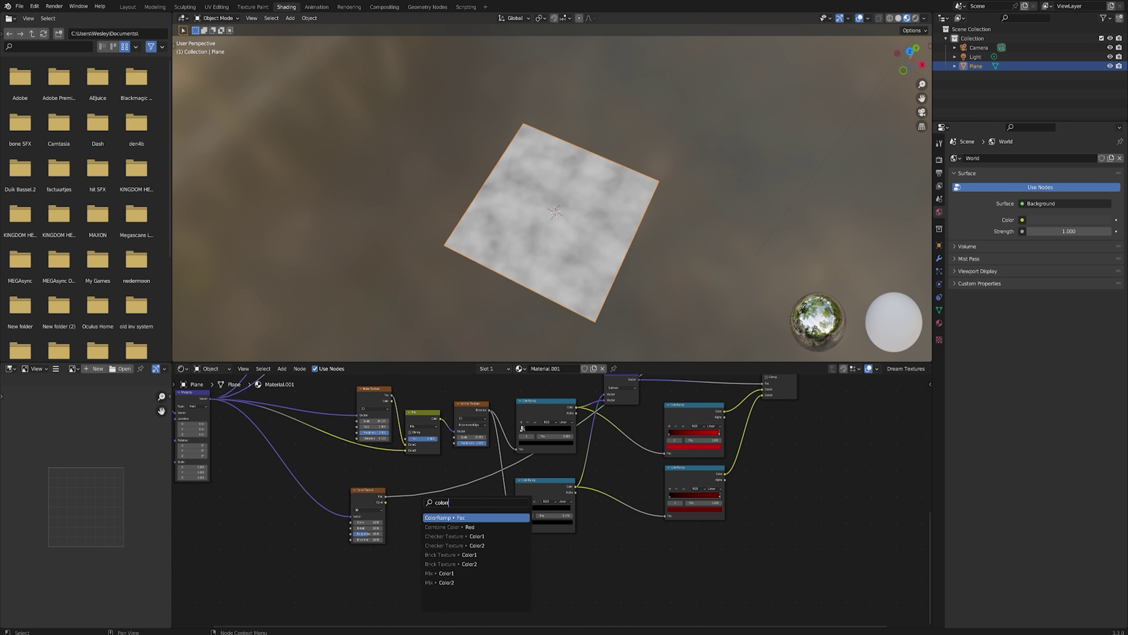
key(Return)
click(442, 496)
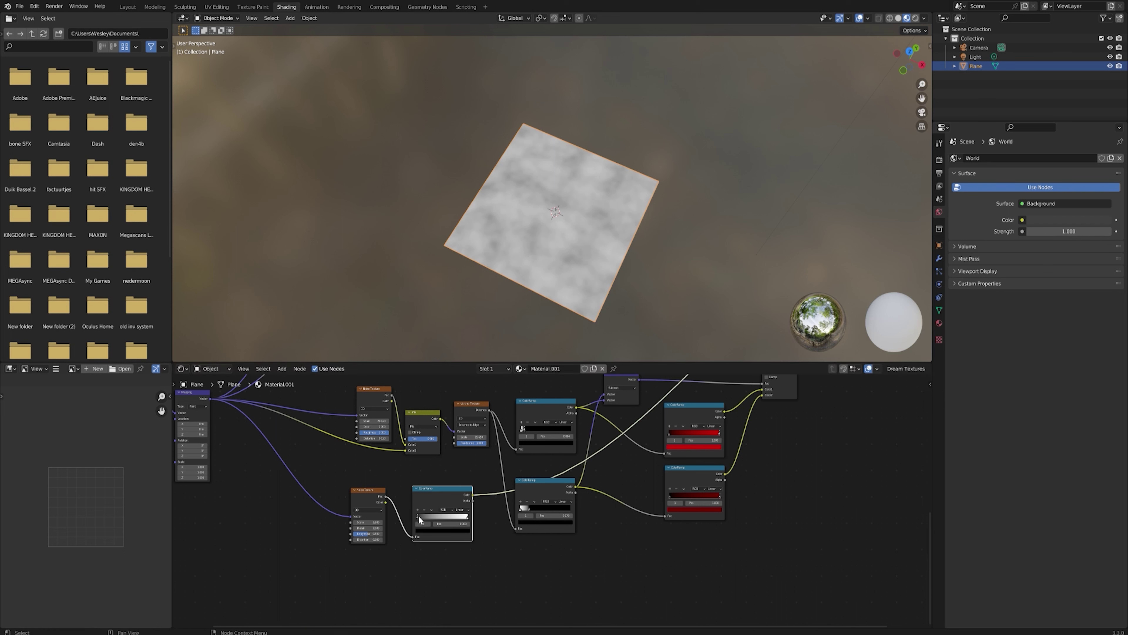
drag(417, 517, 449, 518)
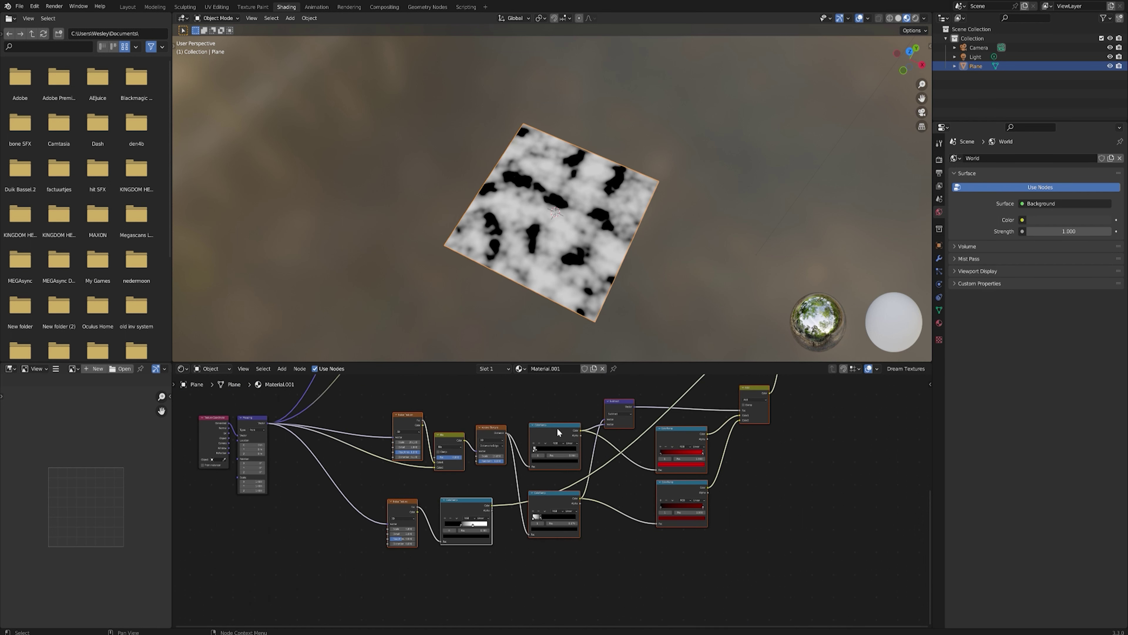
Rearrange the layout, moving the noise and its ramp into free space above the lowered group.
key(g)
drag(556, 444, 552, 497)
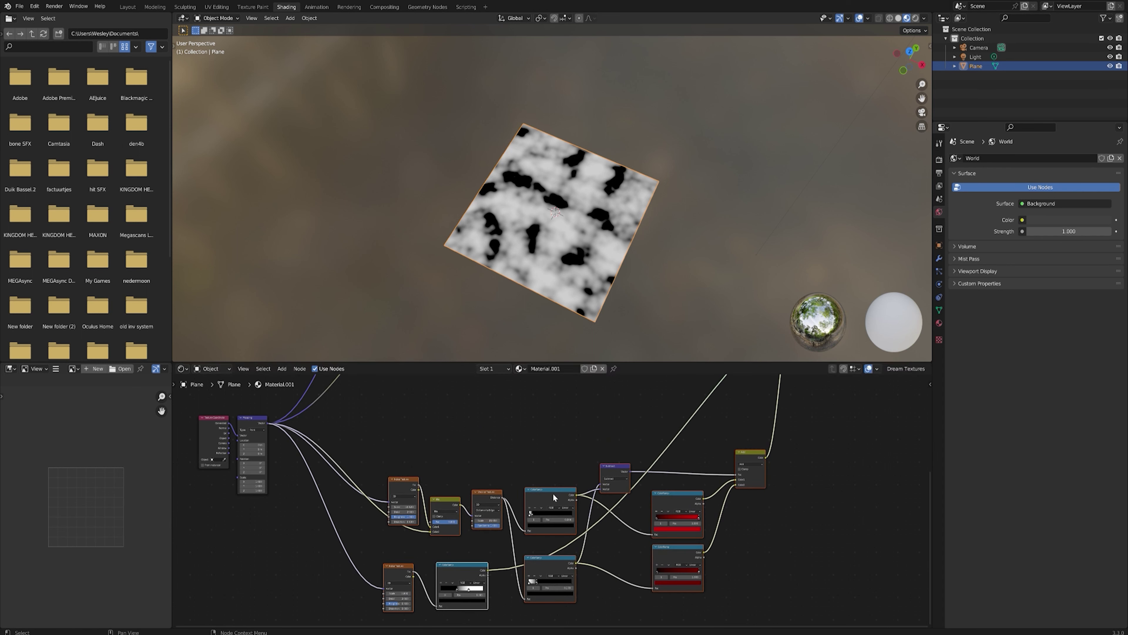
drag(403, 571, 434, 411)
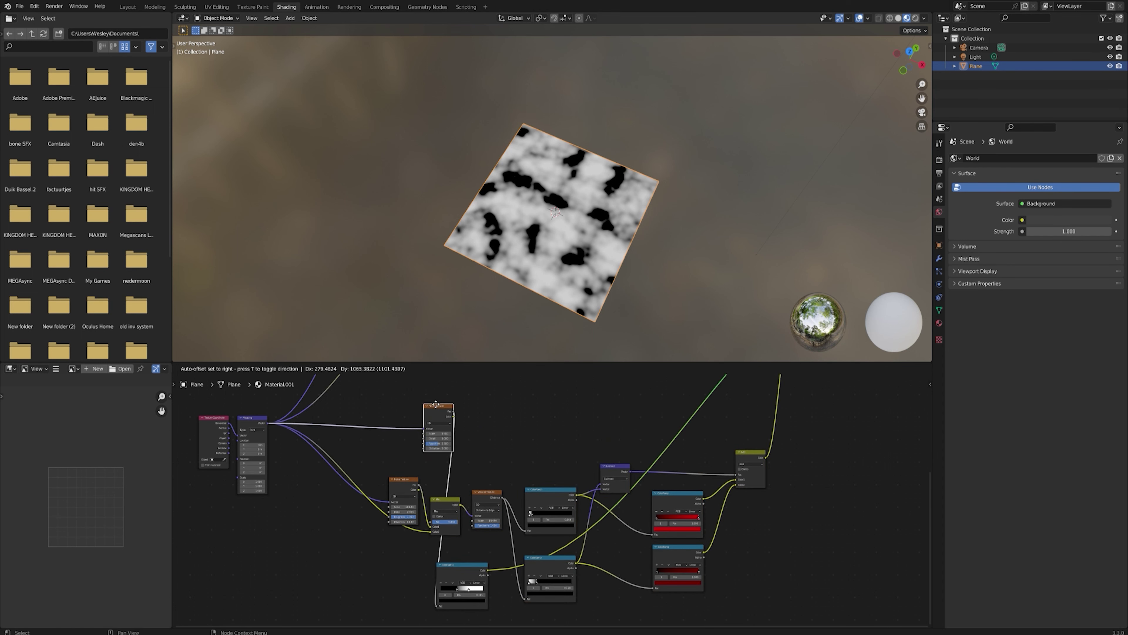
drag(477, 563, 521, 399)
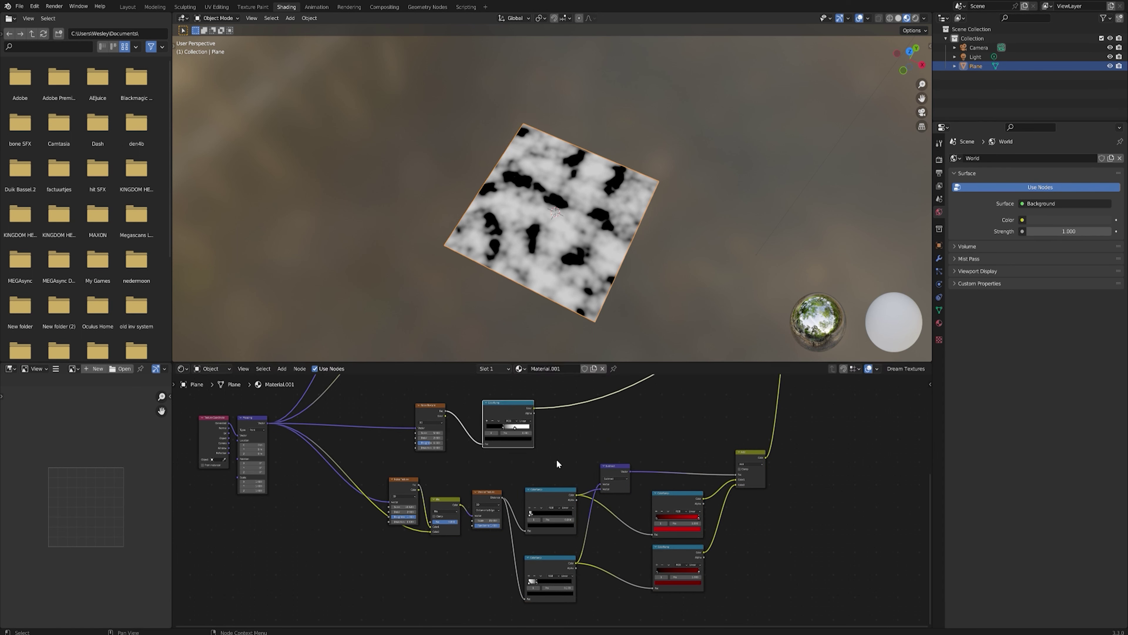
middle_drag(561, 455, 538, 467)
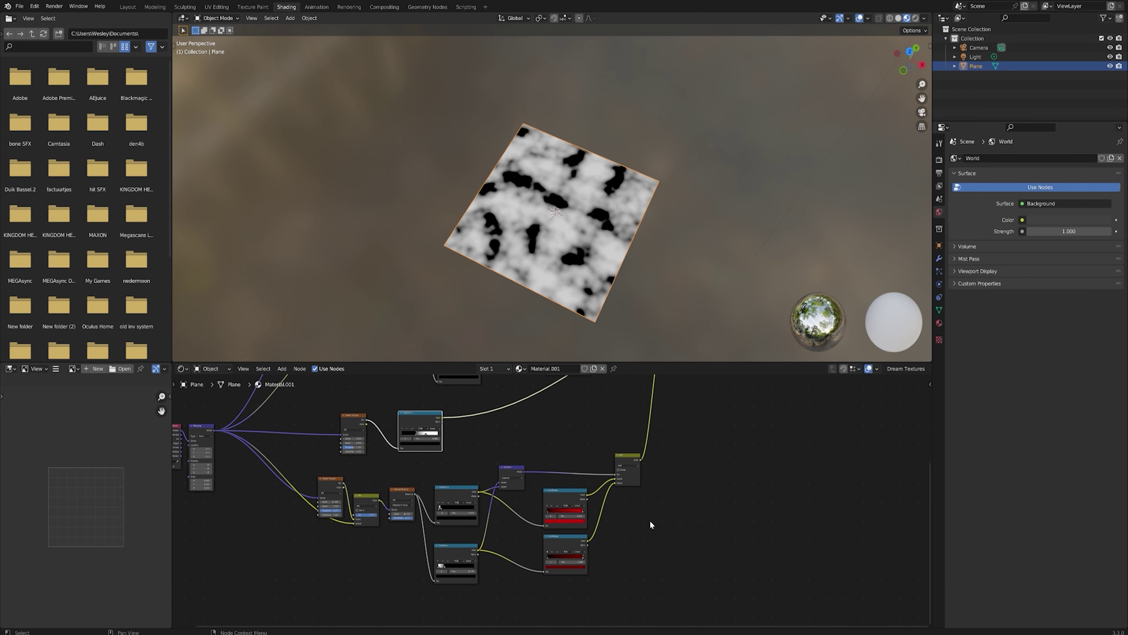
middle_drag(651, 525, 569, 511)
drag(617, 583, 593, 483)
middle_drag(437, 451, 463, 466)
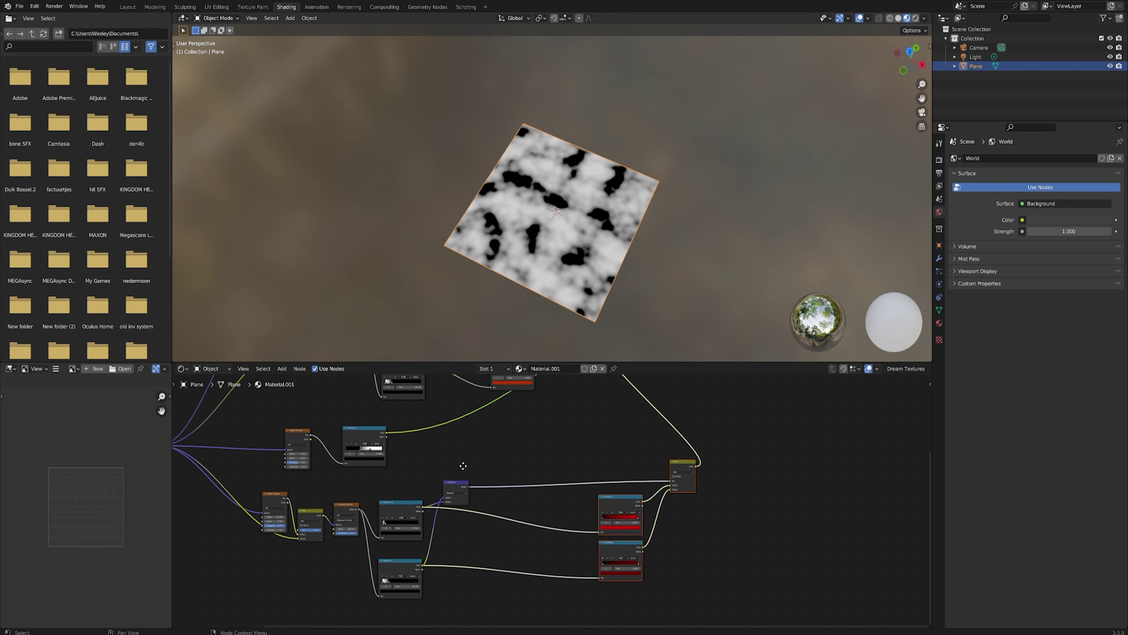
Add a Math Multiply from the mask ramp and connect the crack ColorRamp to its second value.
drag(386, 432, 488, 450)
text(milt)
key(BackSpace)
key(BackSpace)
key(BackSpace)
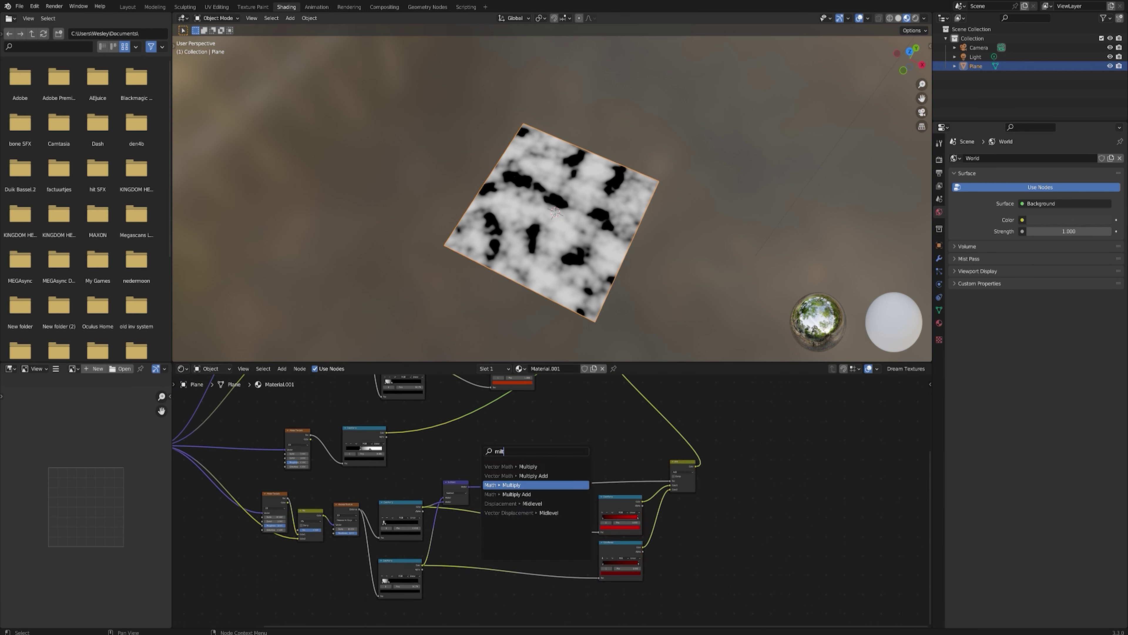
text(ulti)
key(Down)
key(Down)
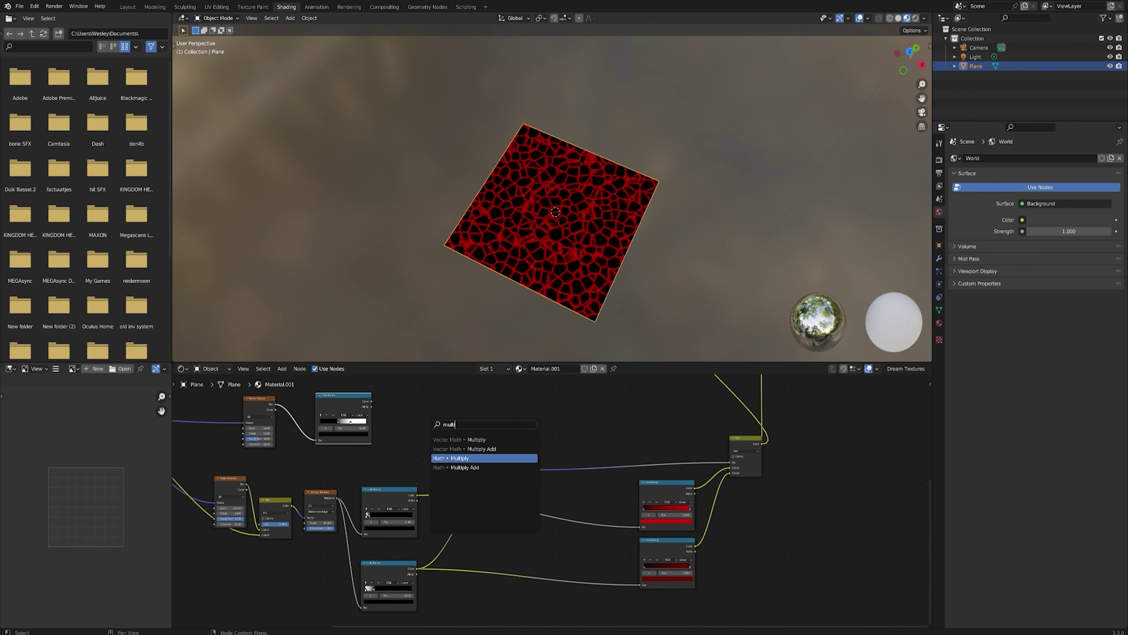
key(Return)
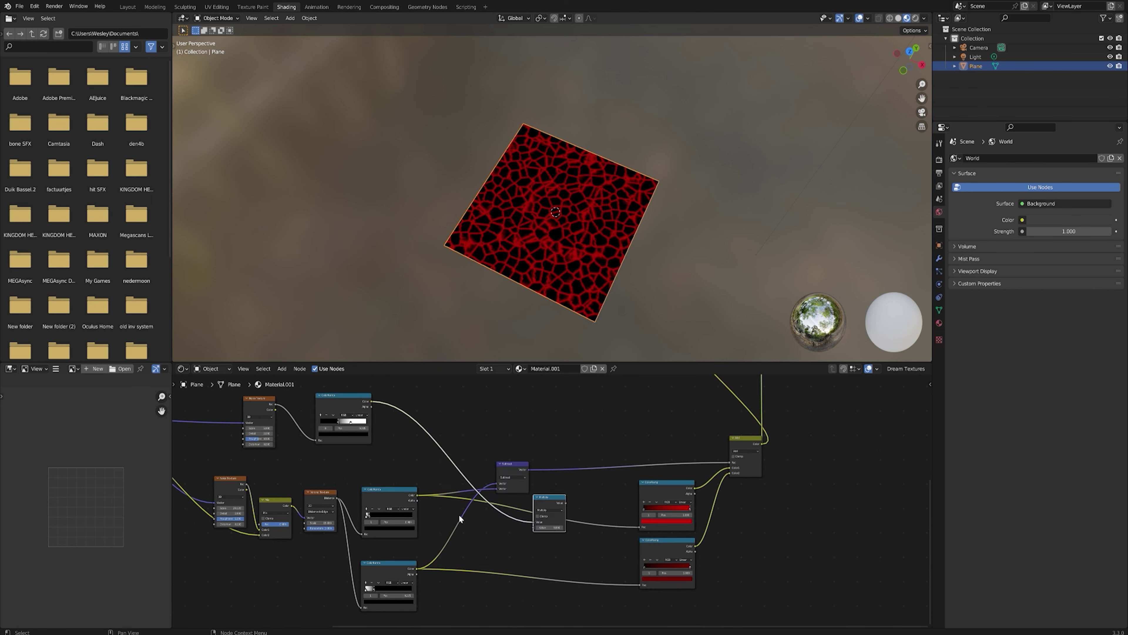
drag(418, 495, 637, 526)
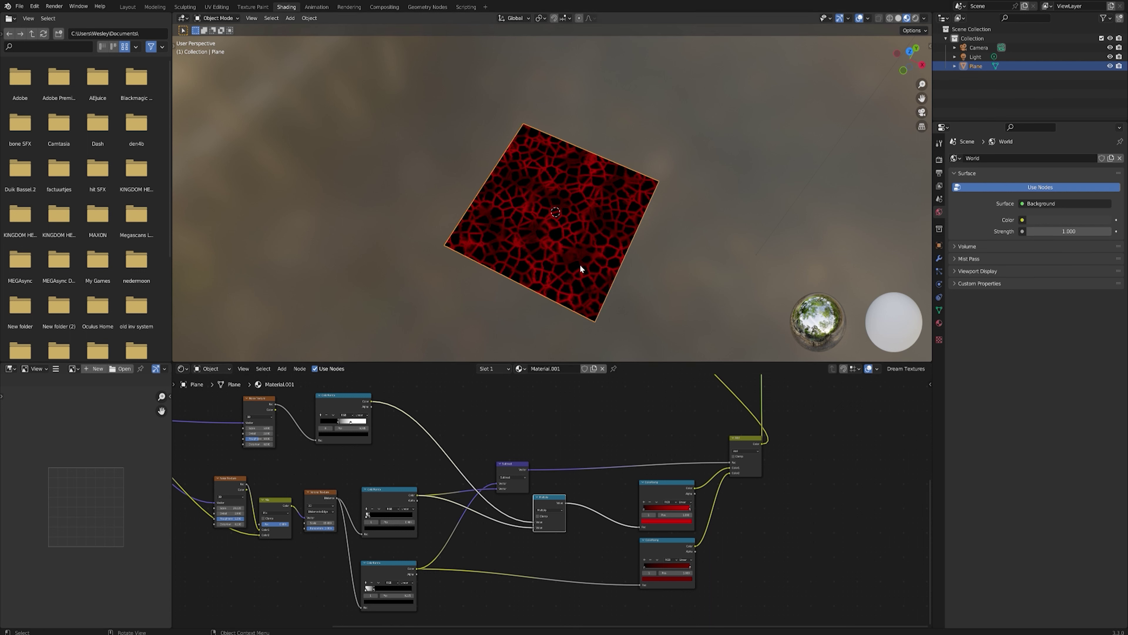
Duplicate the Multiply onto the lower ColorRamp link and feed it the mask through a reroute.
click(550, 502)
key(shift+d)
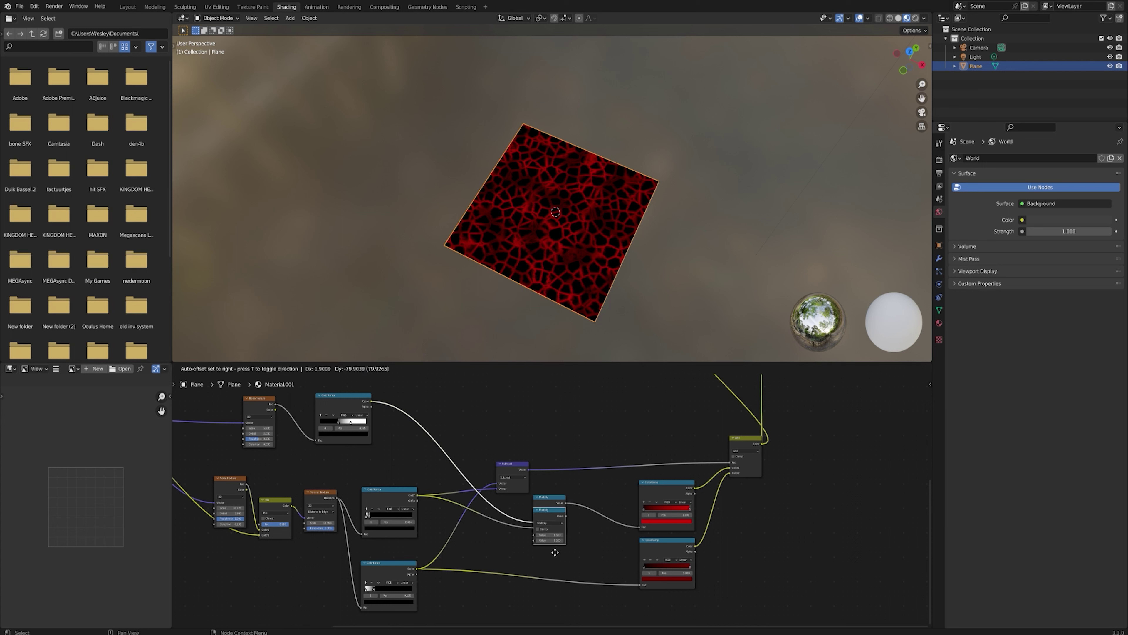
click(558, 563)
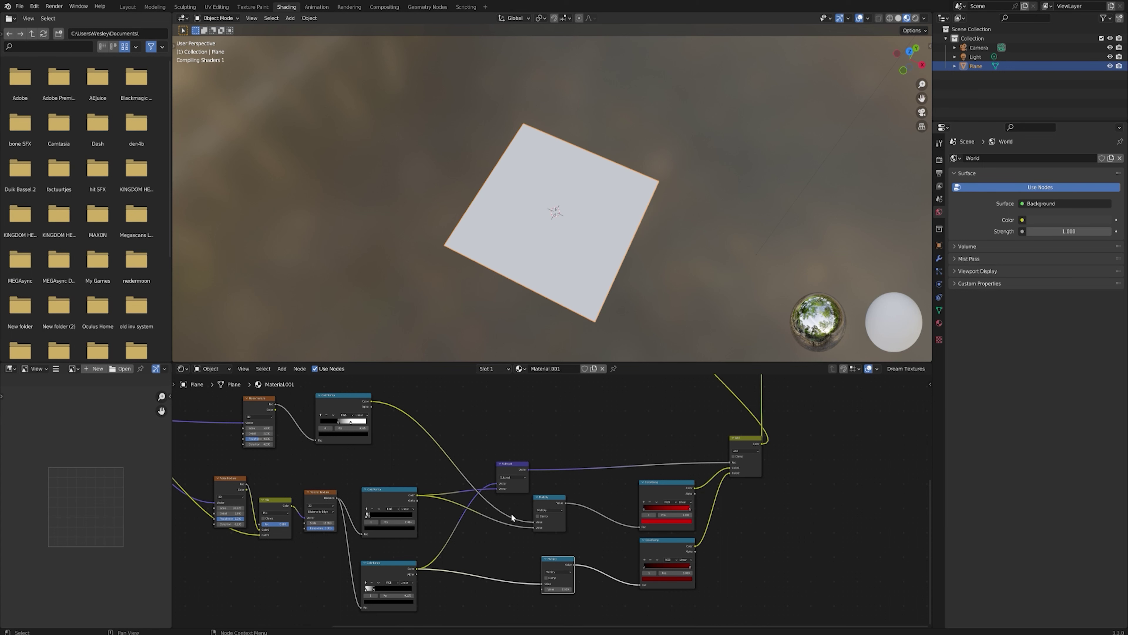
shift+right_drag(487, 514, 508, 499)
drag(495, 508, 542, 589)
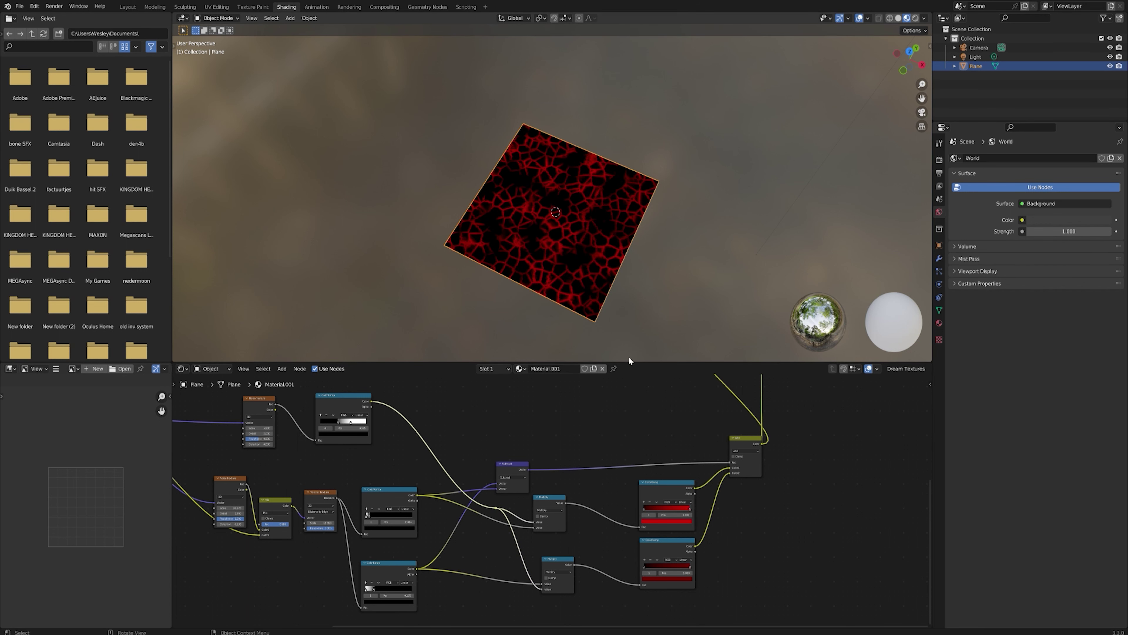
middle_drag(719, 441, 545, 624)
scroll(546, 620, down, 1)
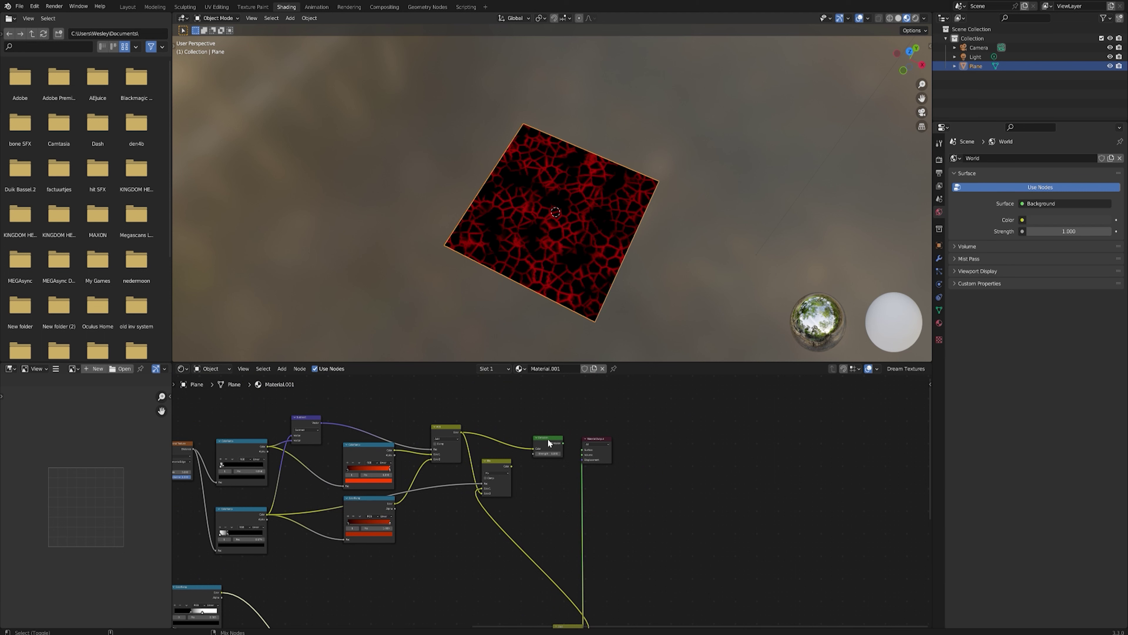
Connect the final Mix of both crack trees into Emission and preview it on the plane.
ctrl+shift+click(547, 438)
middle_drag(561, 504, 587, 469)
ctrl+shift+click(523, 434)
mouse_move(562, 211)
middle_down()
mouse_move(576, 243)
mouse_move(567, 212)
middle_up()
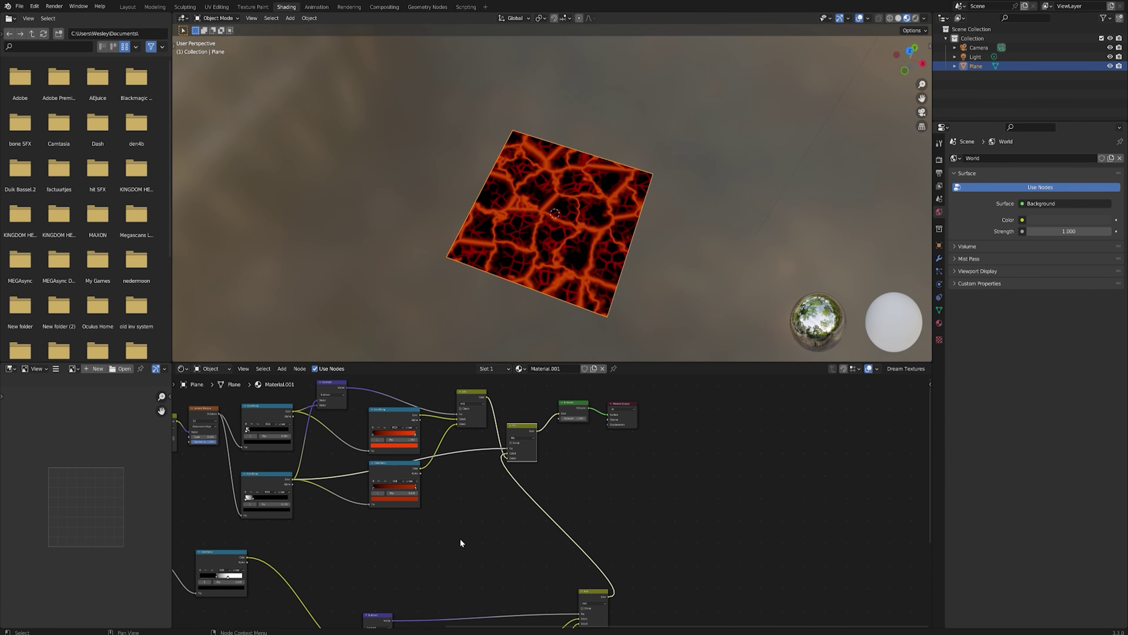
middle_drag(450, 556, 618, 444)
scroll(593, 486, down, 3)
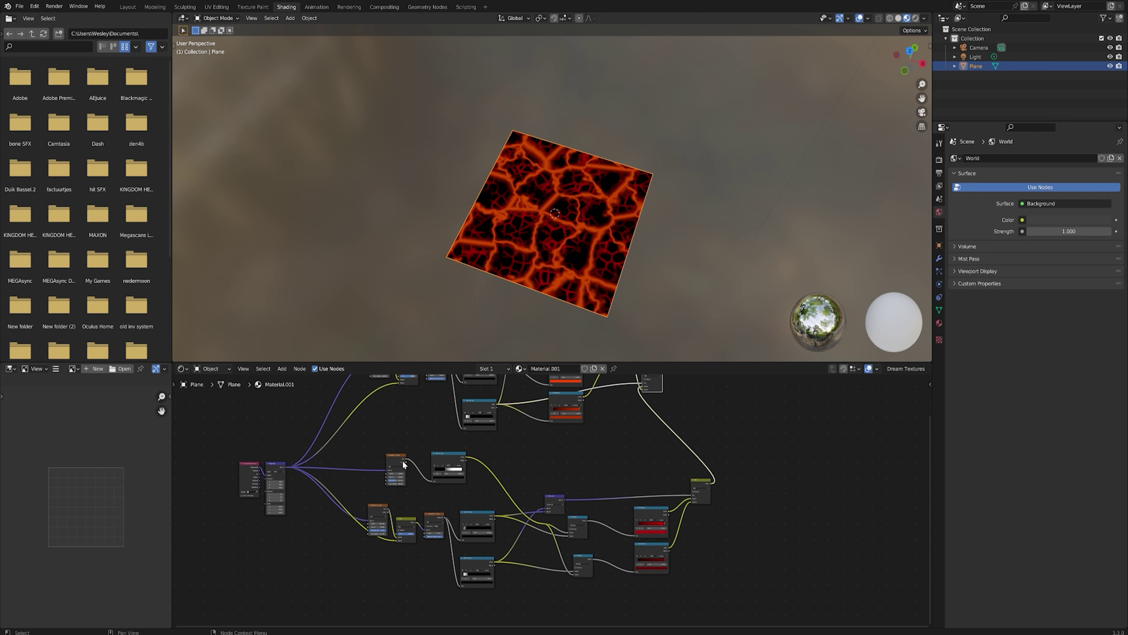
middle_drag(404, 465, 476, 511)
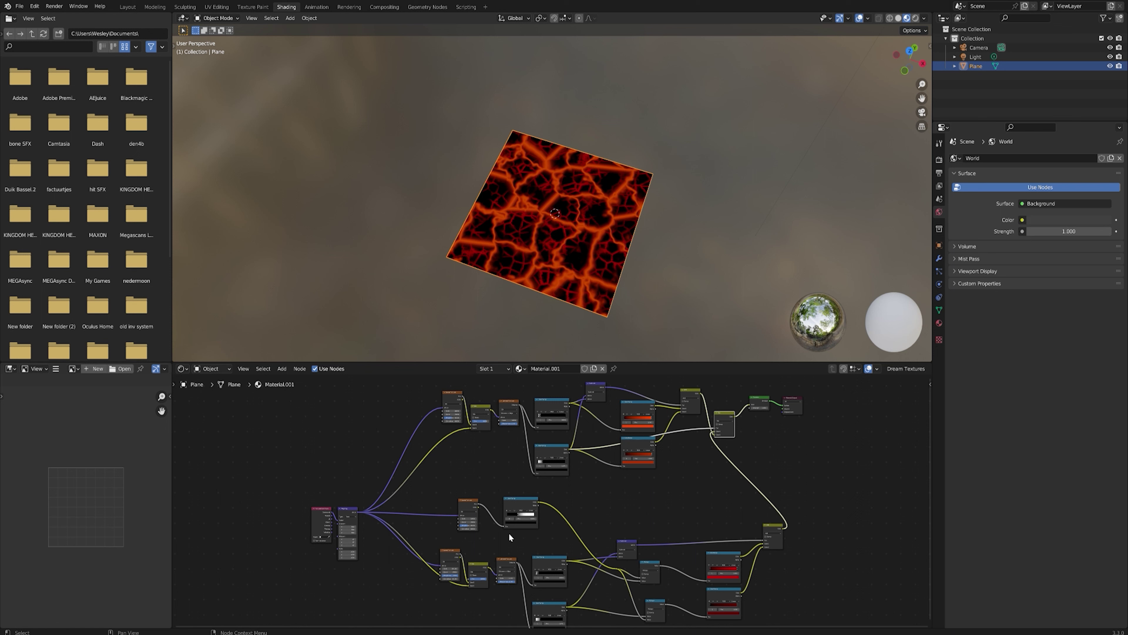
middle_drag(390, 519, 493, 498)
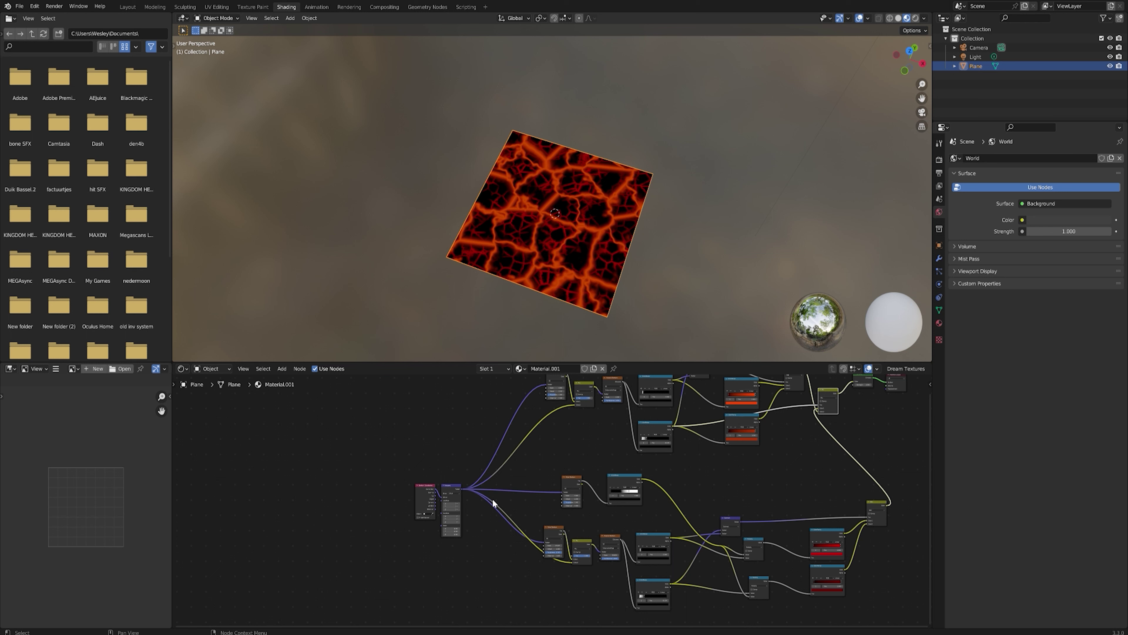
scroll(470, 515, up, 3)
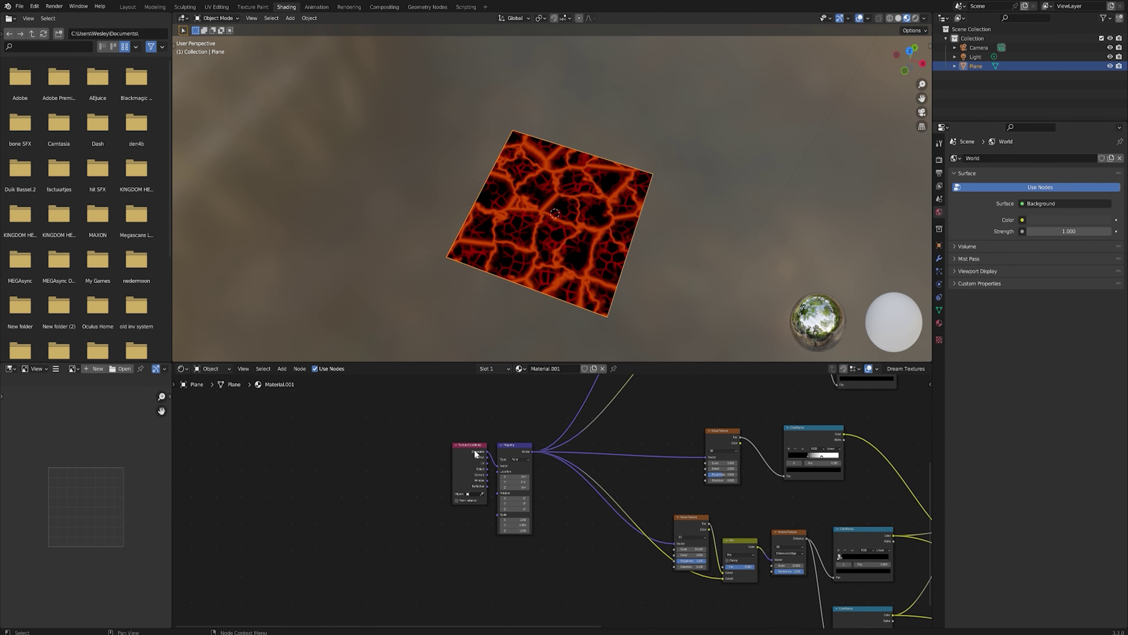
Connect the Texture Coordinate UV output to the Mapping vector input.
drag(474, 449, 391, 452)
scroll(389, 494, down, 2)
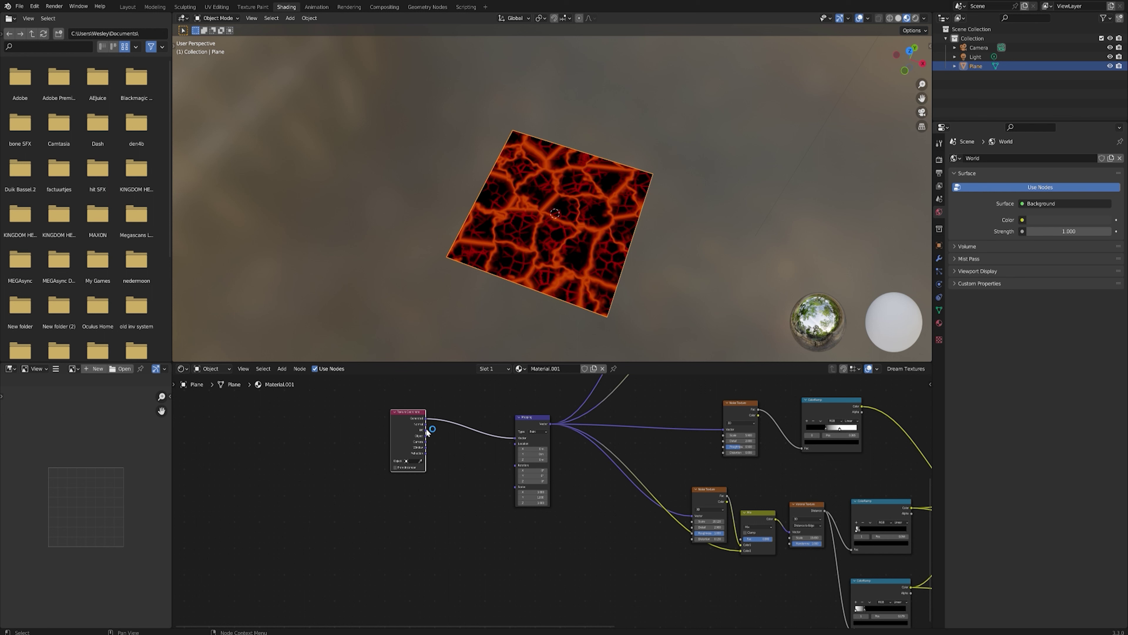
drag(425, 430, 519, 438)
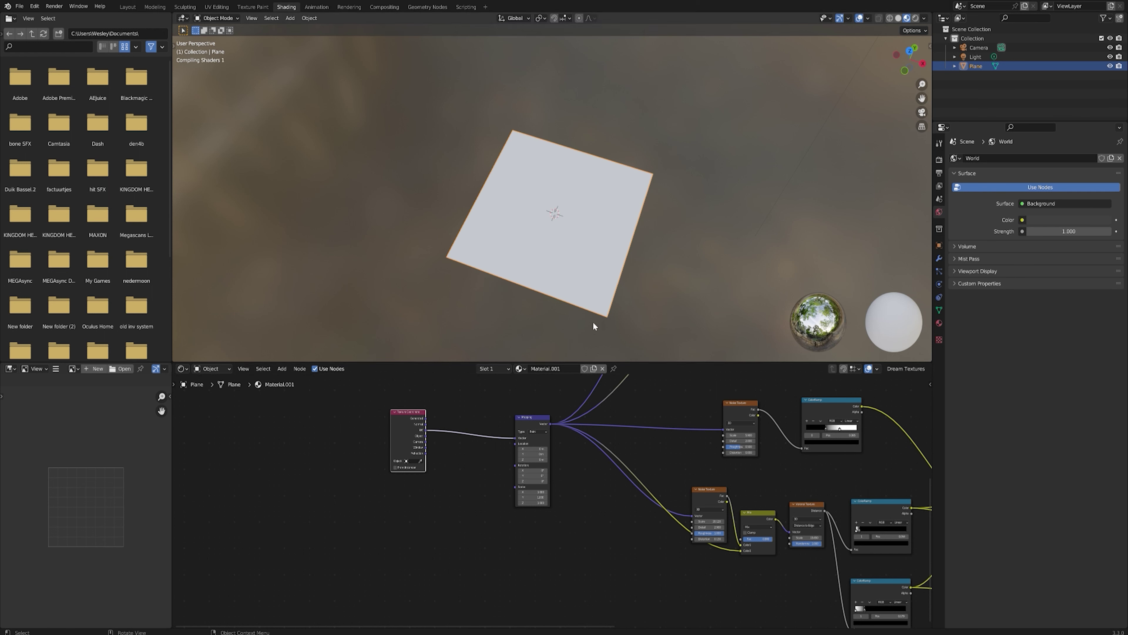
Add a Value node feeding a Combine XYZ node wired into the Mapping Location.
key(shift+a)
click(374, 510)
text(valu)
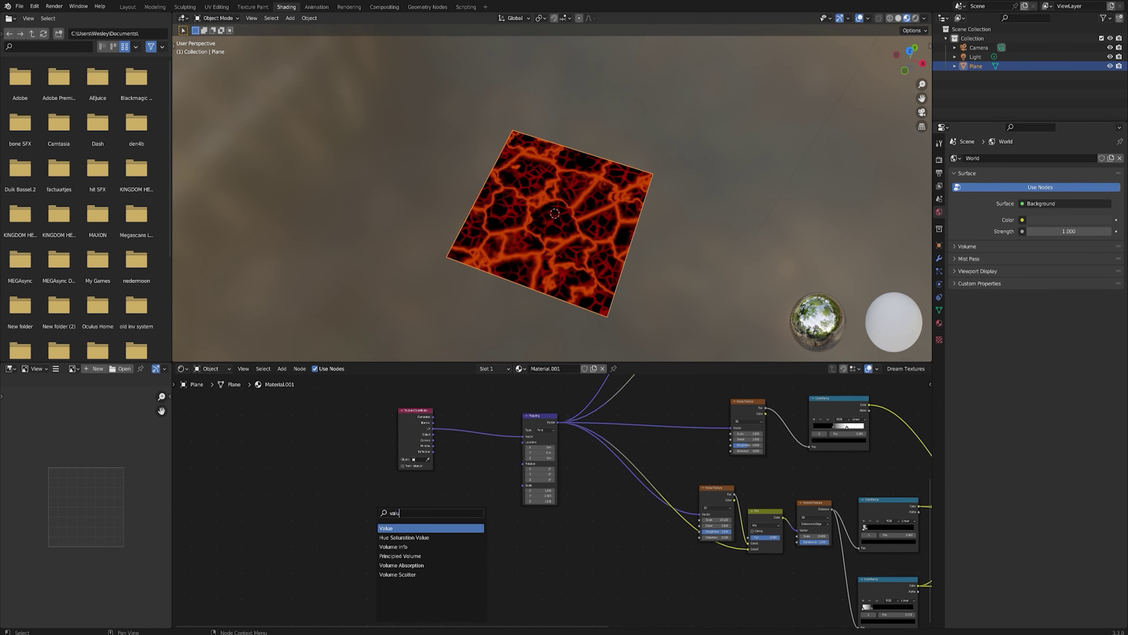
key(Return)
click(375, 511)
drag(411, 520, 448, 516)
text(comb)
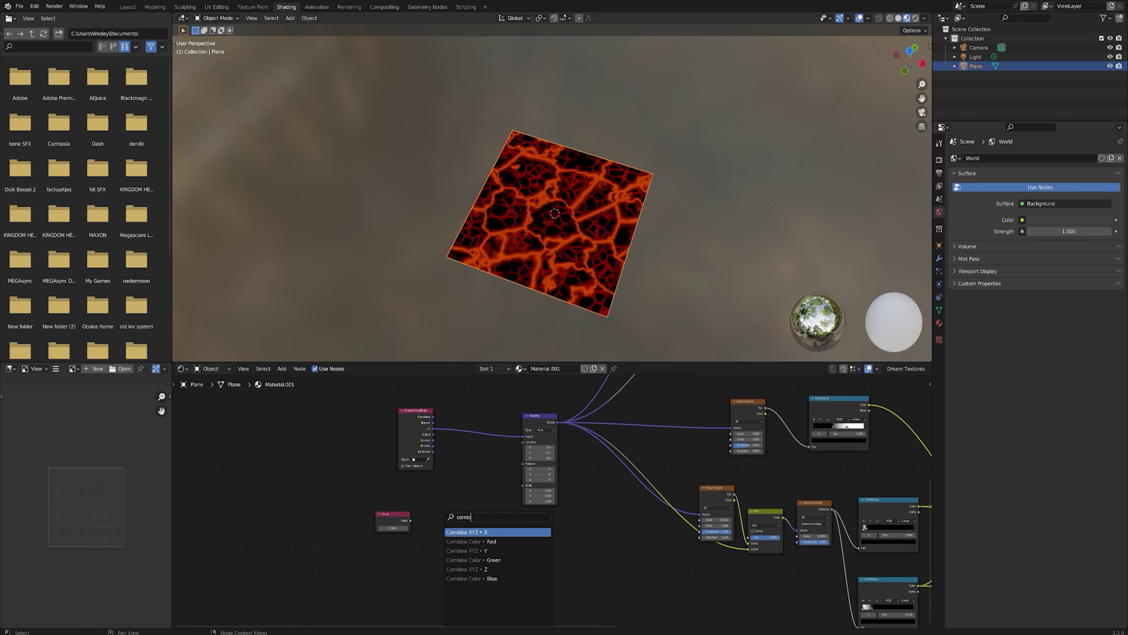
key(Return)
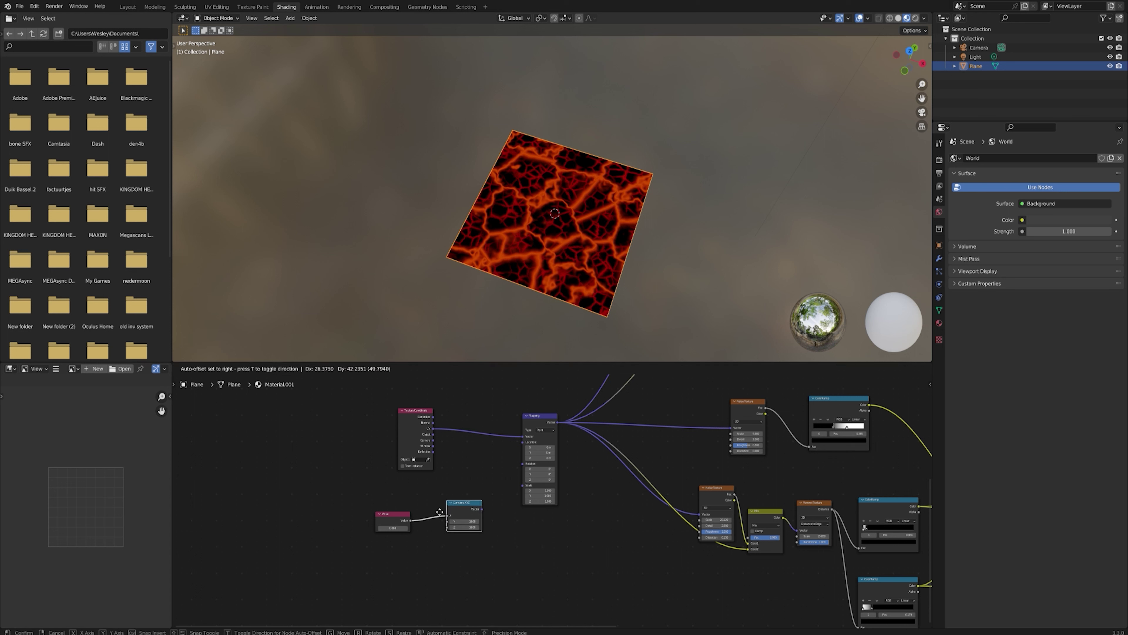
click(449, 514)
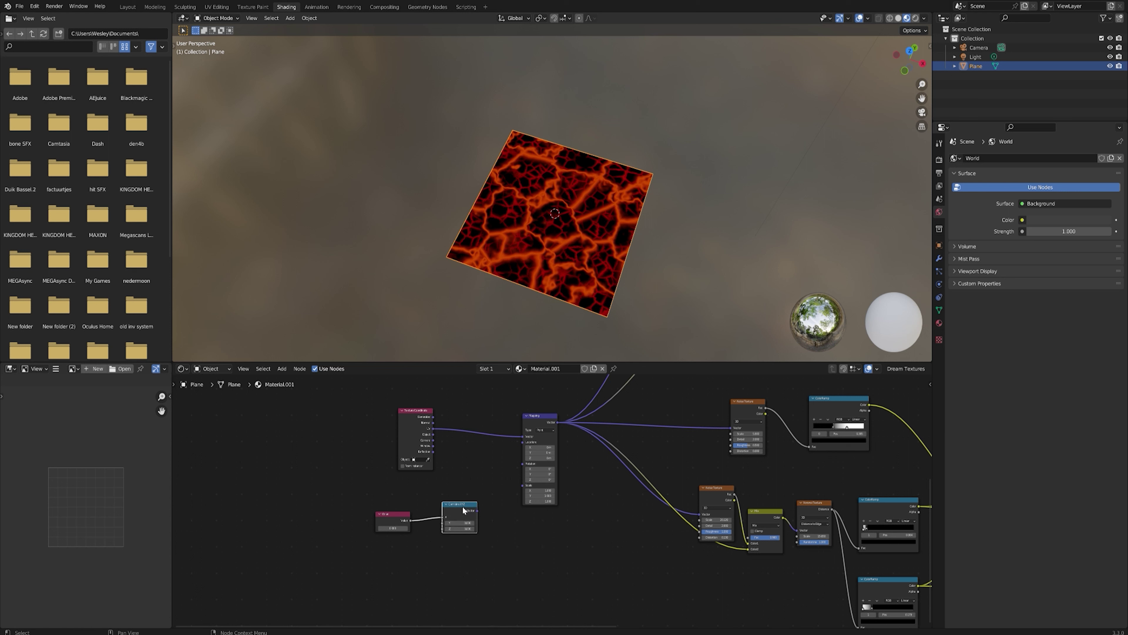
drag(477, 511, 522, 442)
Drive the Value node with a #frame expression and play the animation to preview it.
drag(397, 515, 361, 516)
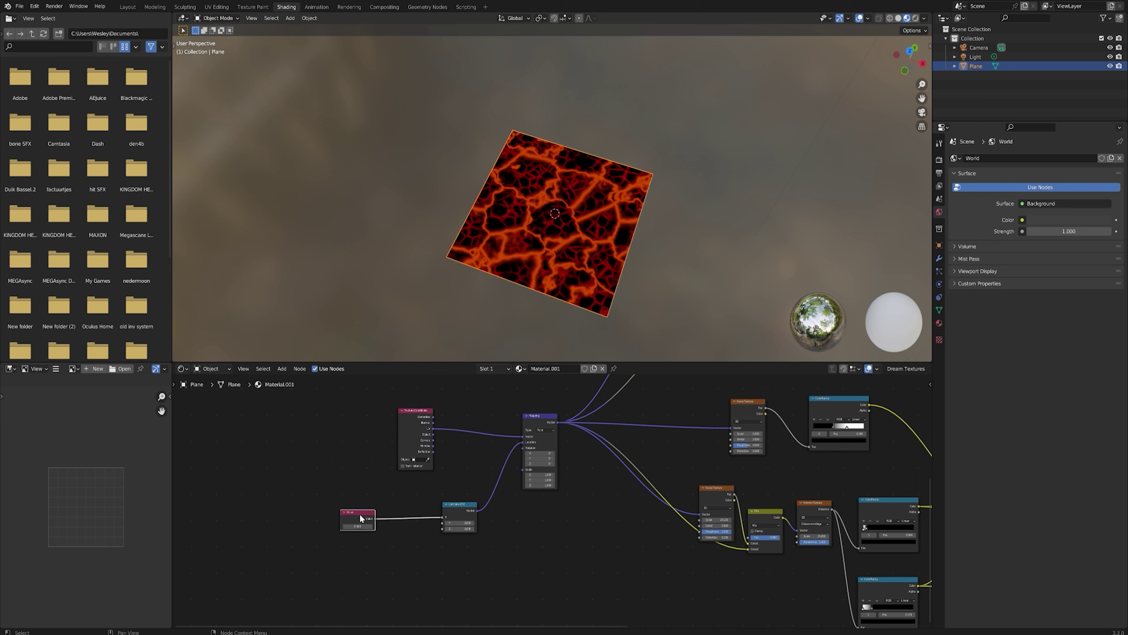
click(357, 525)
text(#frame/20)
key(Return)
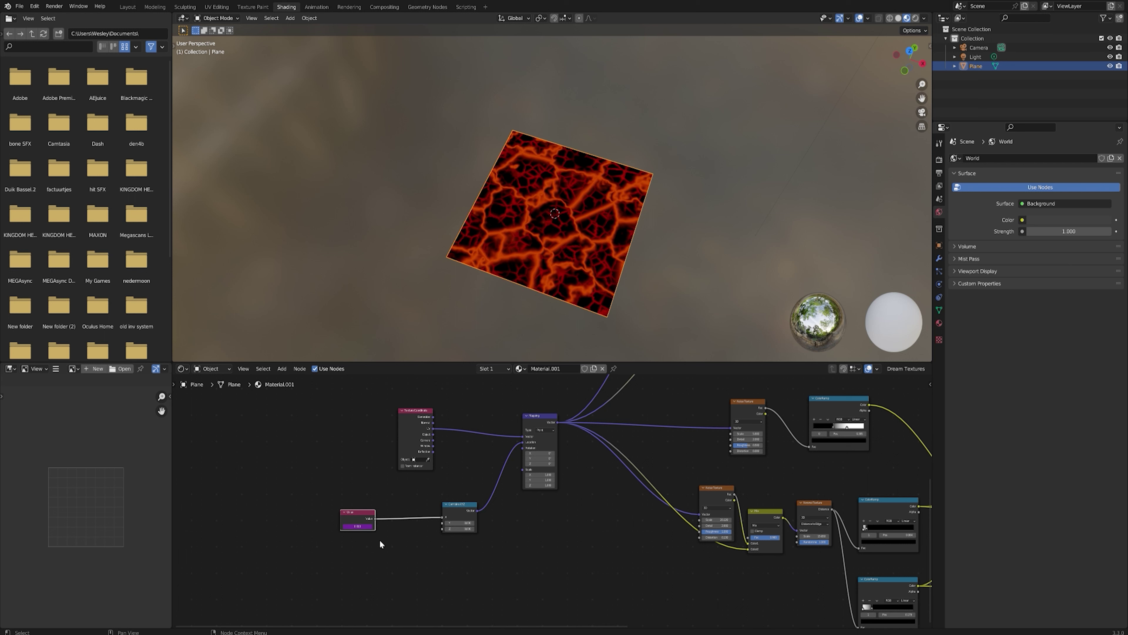
key(space)
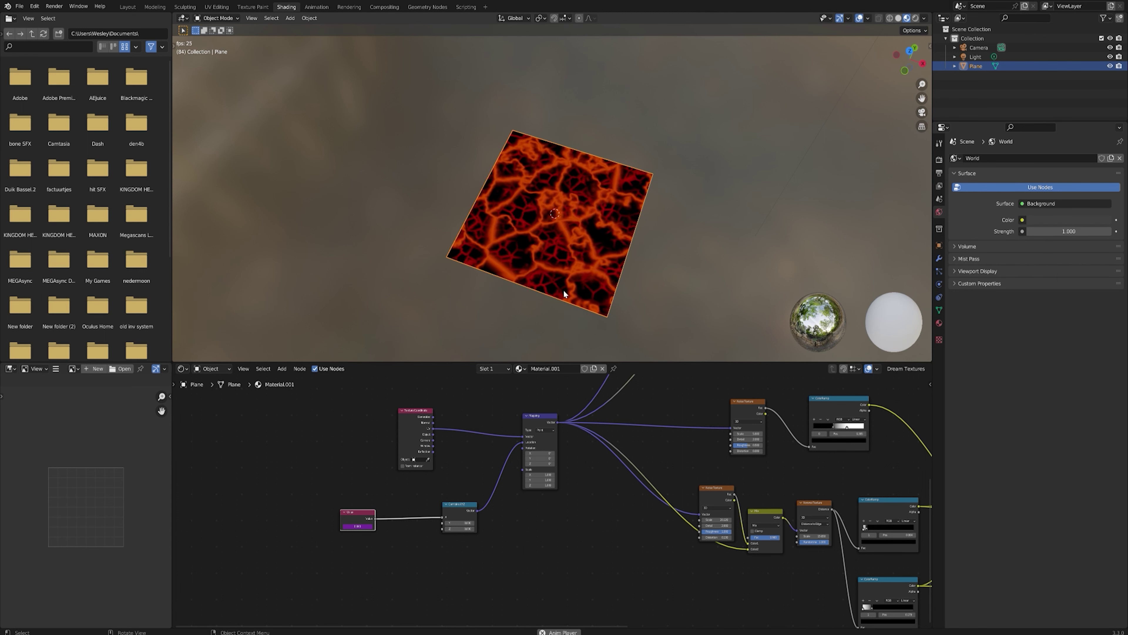
drag(359, 512, 350, 536)
Add a Divide math node after the Value node with a divisor of 5.
text(div)
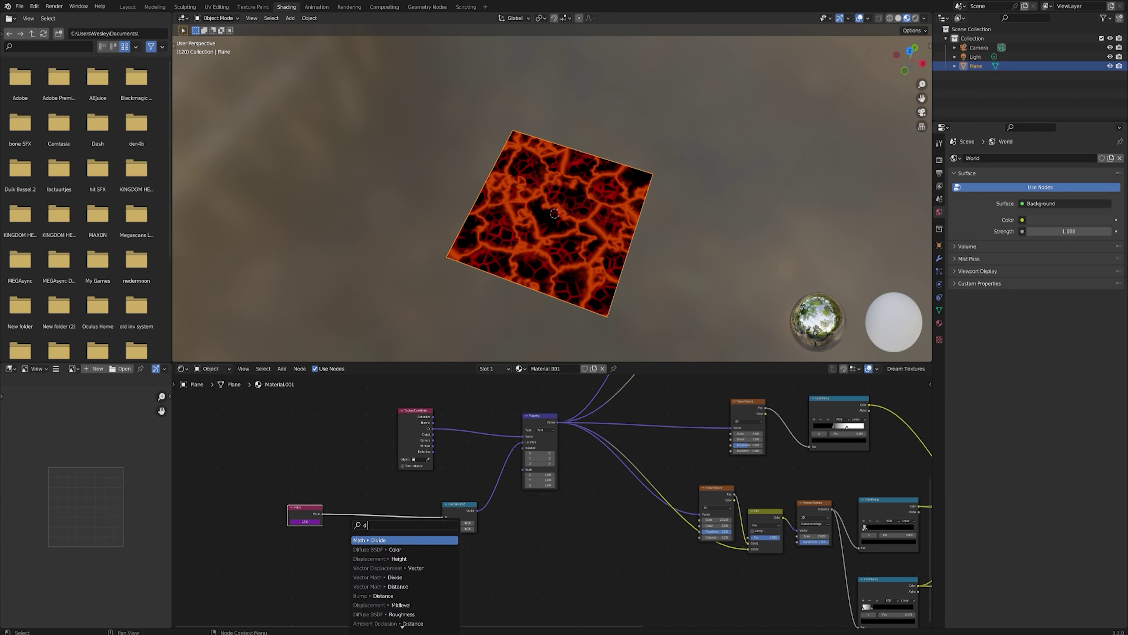
key(Return)
click(349, 536)
double_click(377, 562)
text(5)
key(Return)
Pass the Divide output through a Sine node into the Combine XYZ Z input.
drag(369, 532, 398, 526)
text(sin)
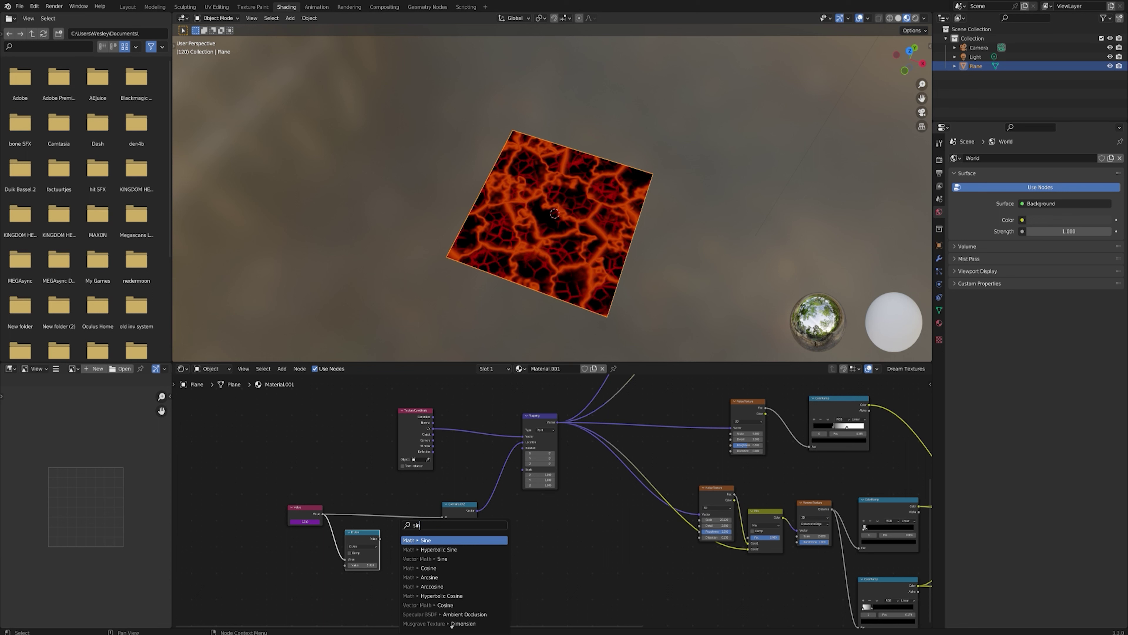
key(Return)
click(397, 546)
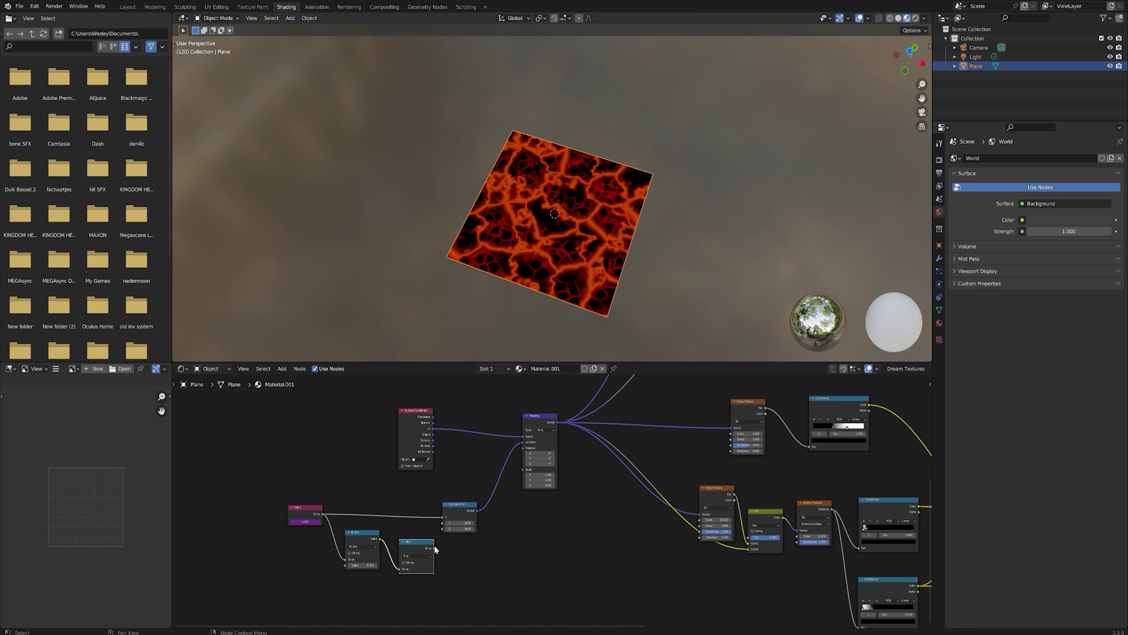
drag(434, 549, 442, 524)
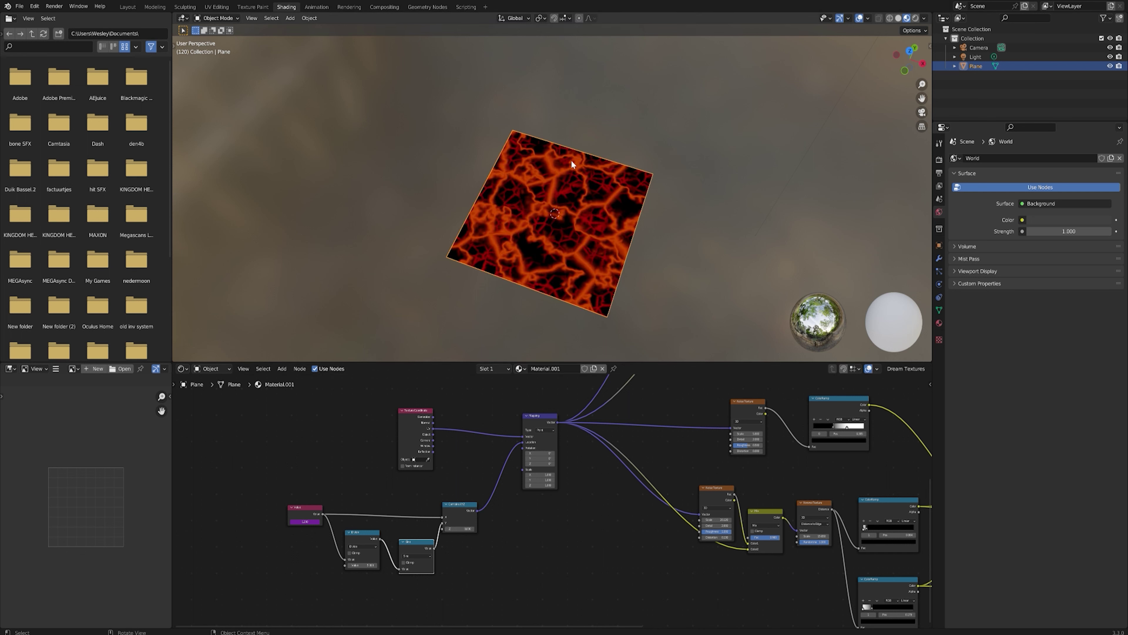
Play and stop the animation to check the oscillating lava motion.
key(space)
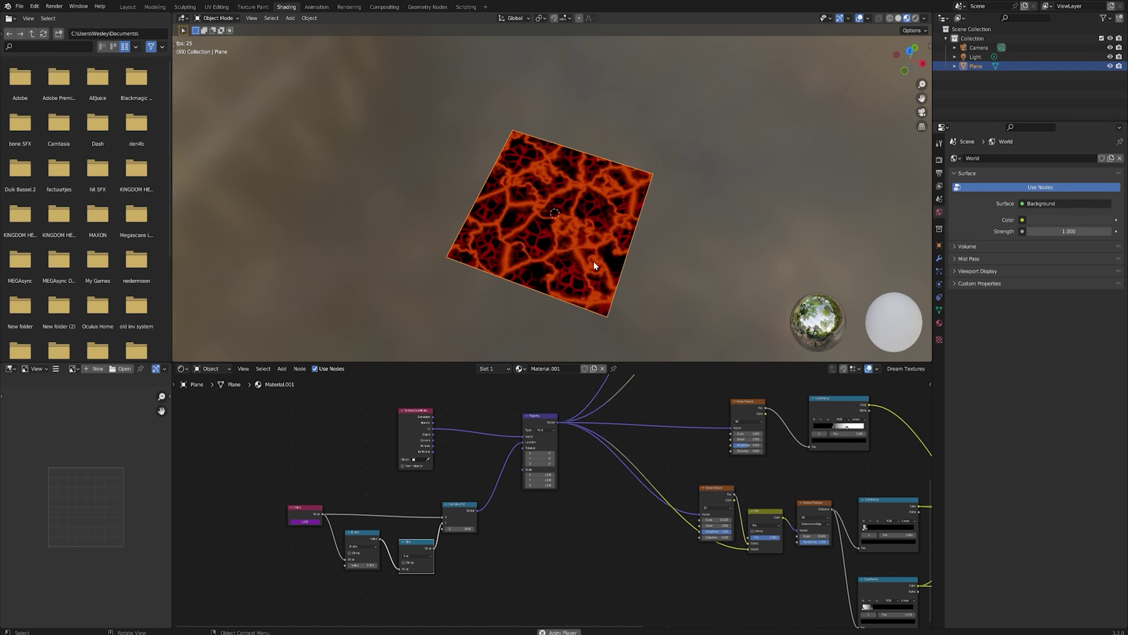
key(space)
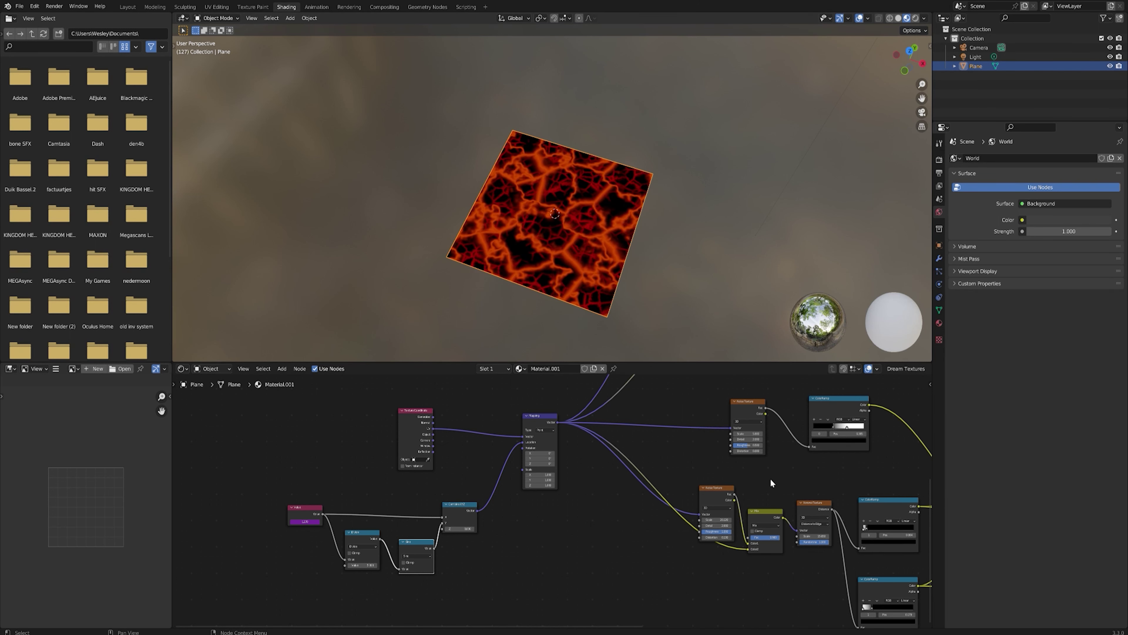
scroll(773, 481, down, 3)
middle_drag(820, 480, 499, 533)
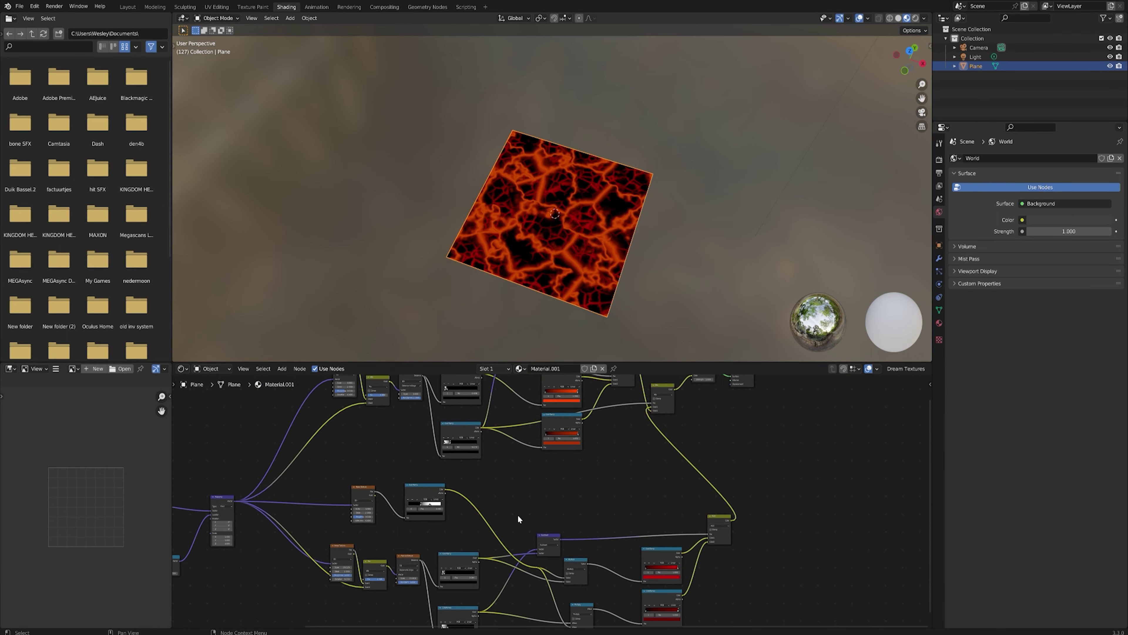
Maximize the node editor with Ctrl+Space and zoom out to show the full lava node tree.
key(ctrl+space)
scroll(548, 486, down, 1)
scroll(547, 486, down, 3)
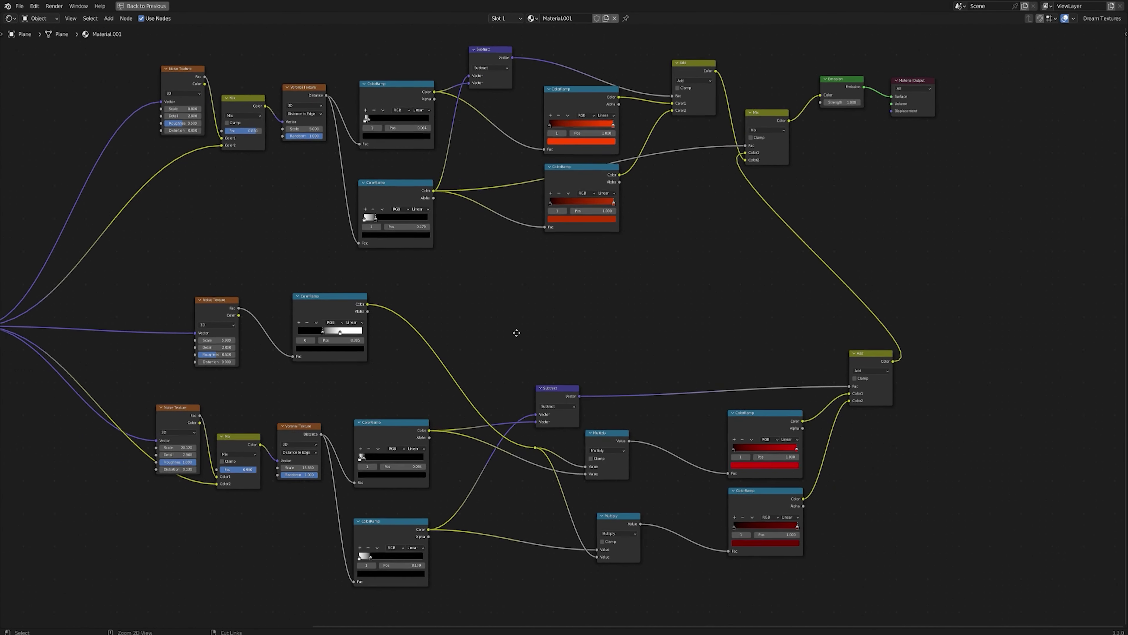